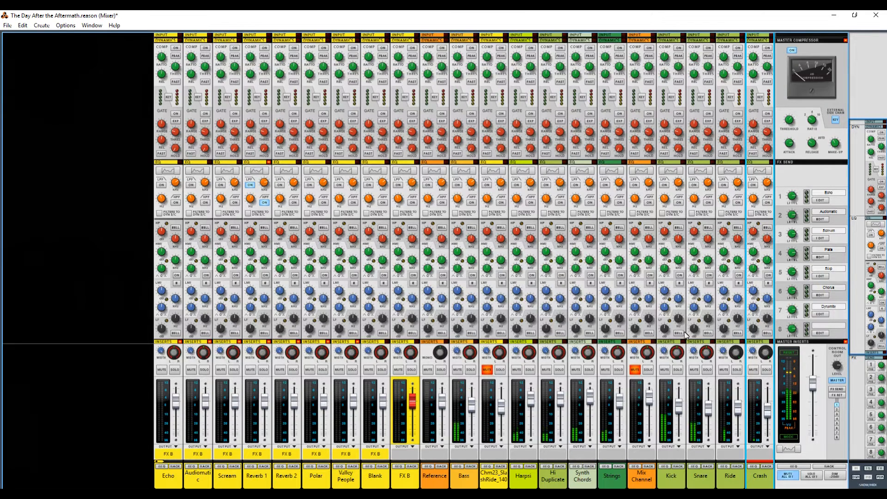
click(666, 472)
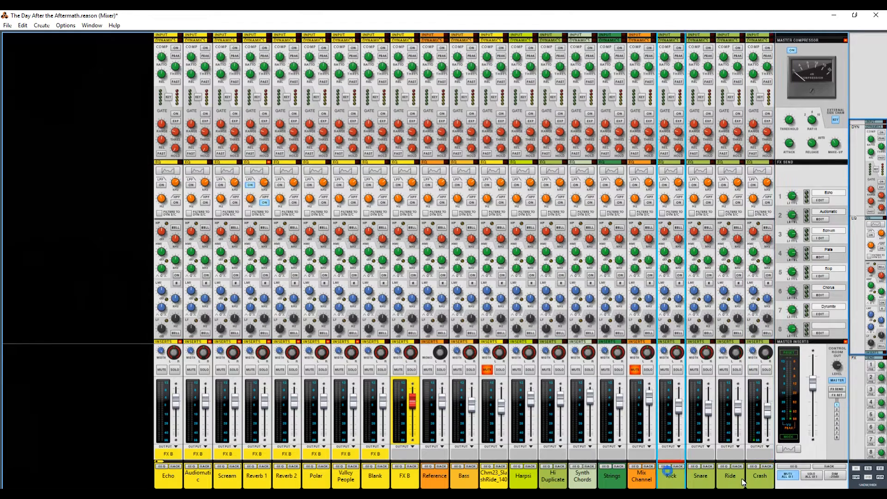
shift+click(761, 476)
right_click(761, 477)
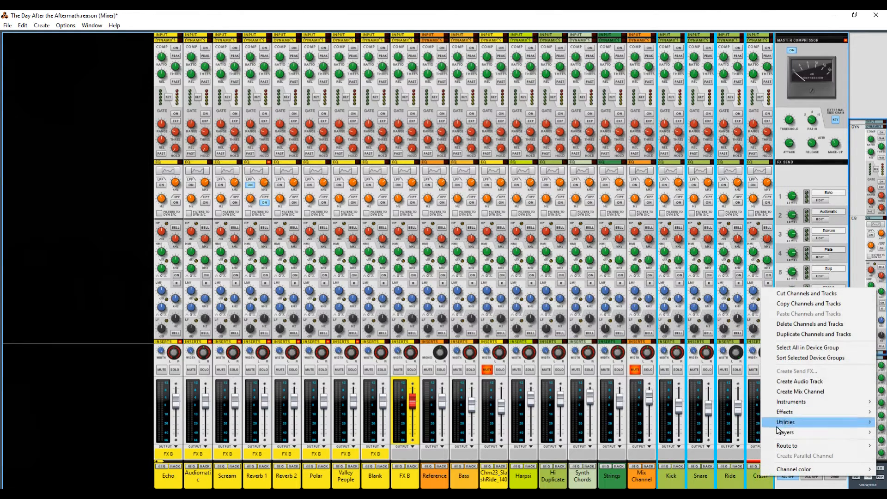
click(668, 472)
- Route the Kick, Snare, Ride and Crash channels to a new output bus and name the bus Drum B
click(668, 474)
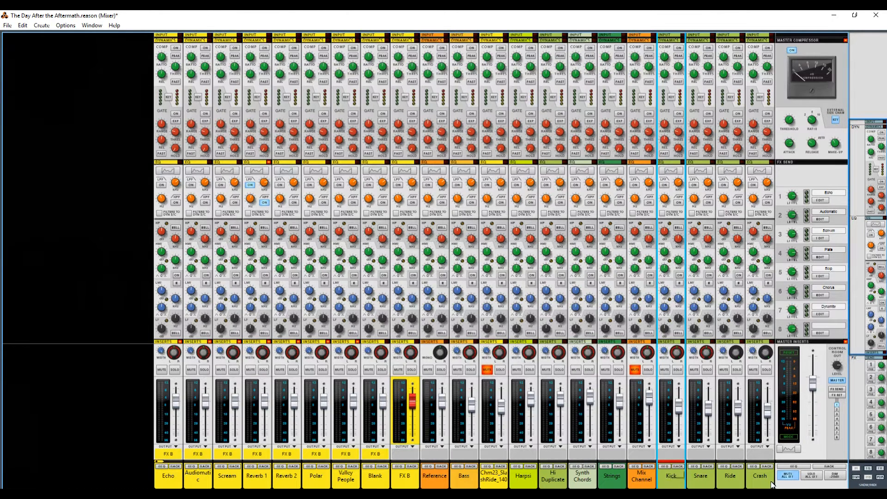
shift+click(749, 485)
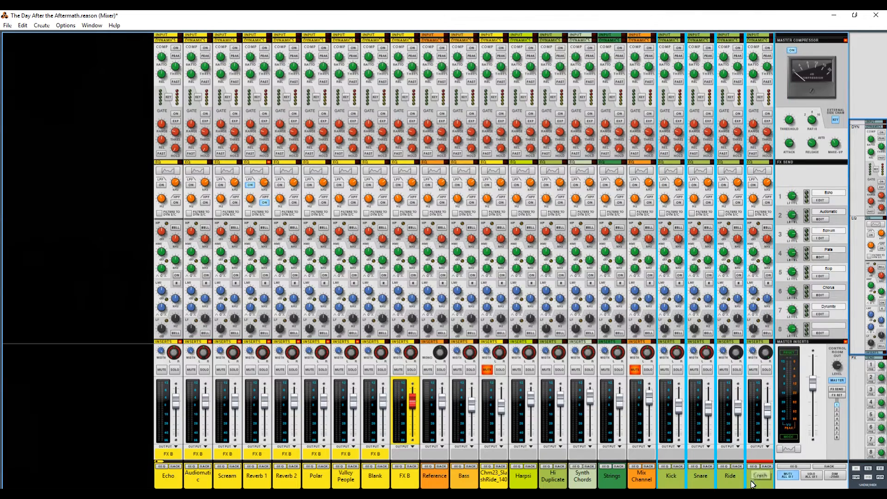
right_click(766, 476)
mouse_move(804, 442)
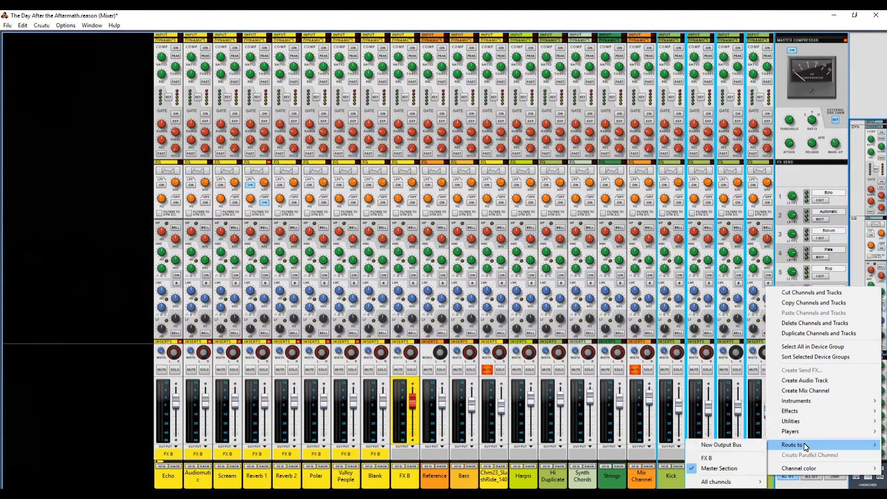
click(749, 447)
double_click(758, 476)
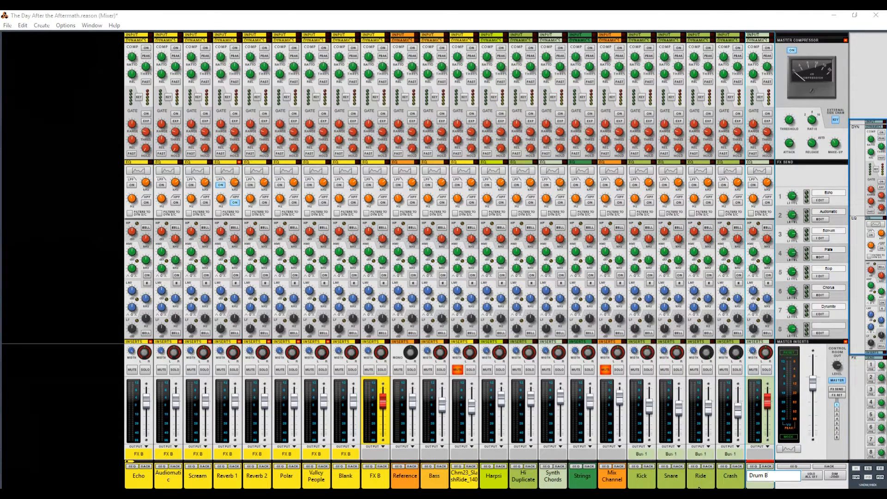
key(Return)
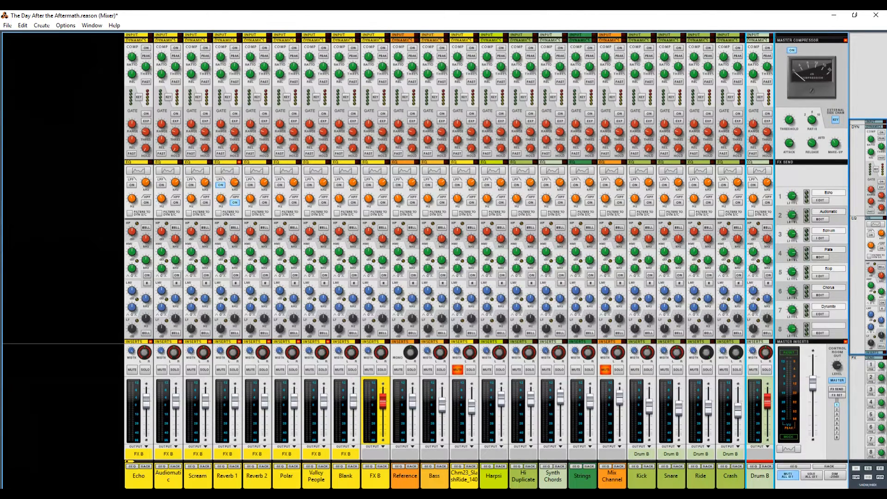
- Play the song and check the levels of the Drum B bus and the drum channels feeding it
key(space)
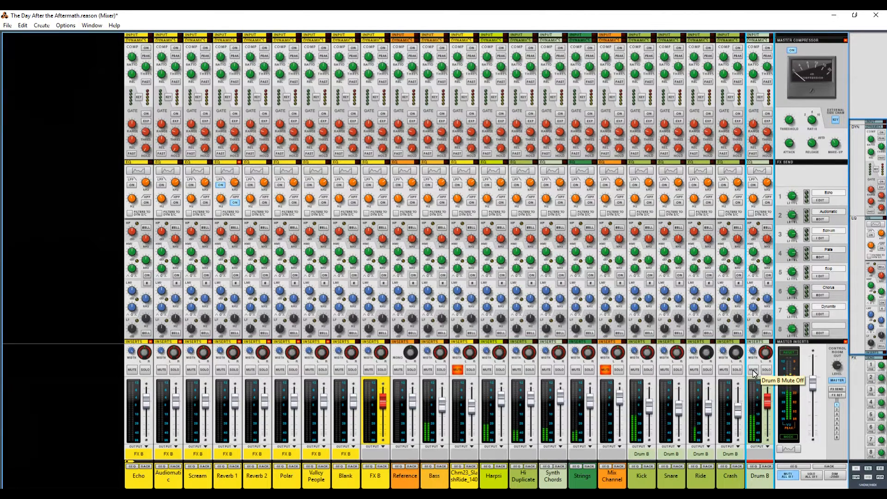
mouse_move(767, 406)
mouse_down()
mouse_move(771, 421)
mouse_move(773, 401)
mouse_up()
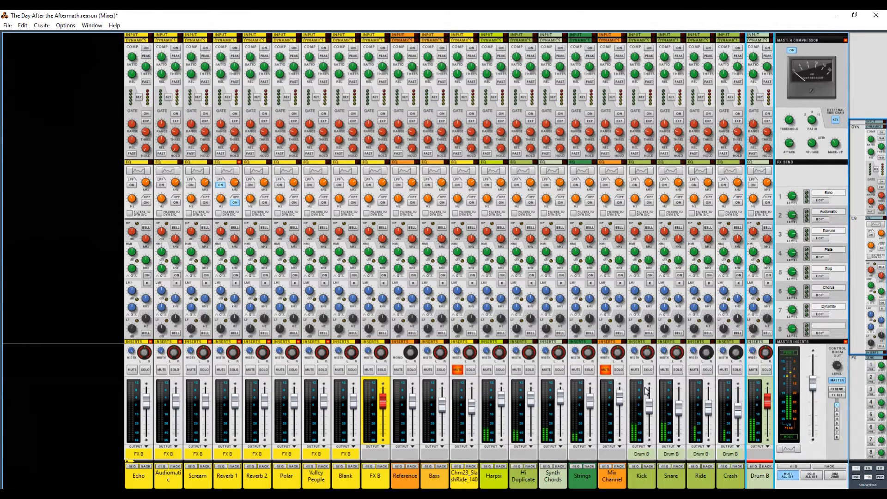
click(634, 353)
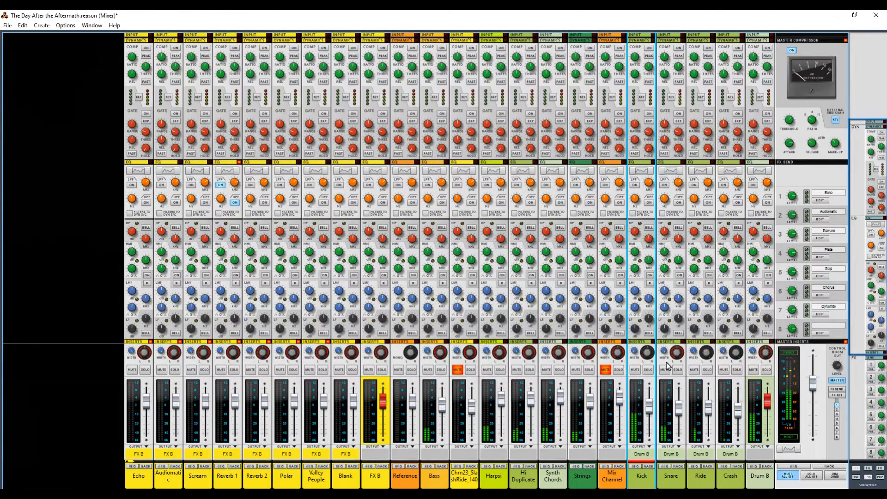
mouse_move(706, 361)
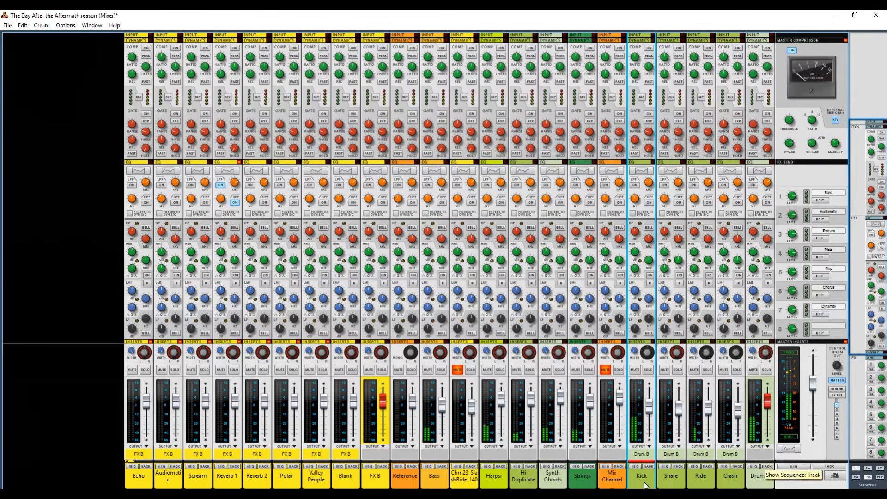
- Turn on the Drum B channel's EQ, show it in the Spectrum EQ window and enable a high pass filter at about 35 Hz
scroll(665, 258, down, 3)
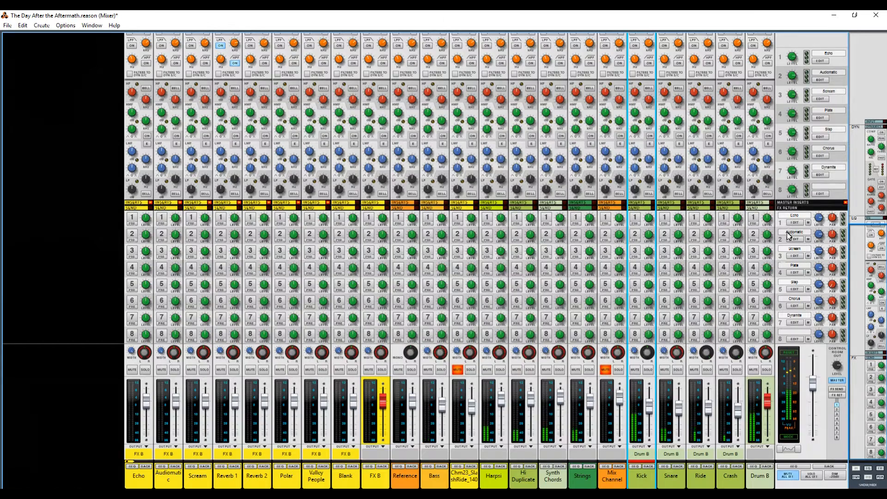
scroll(735, 169, up, 5)
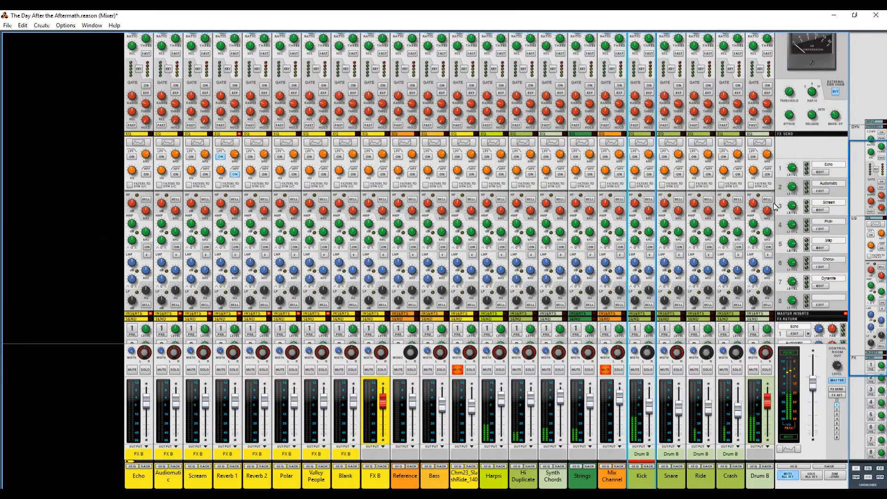
click(769, 248)
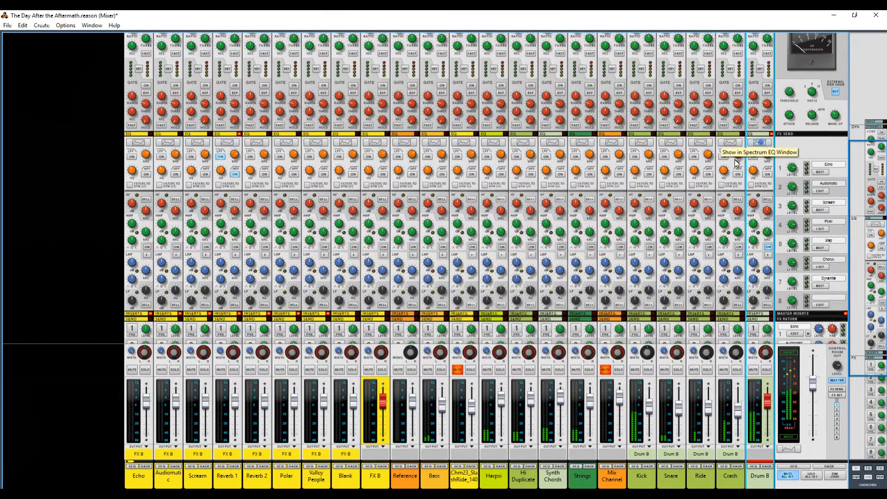
click(759, 142)
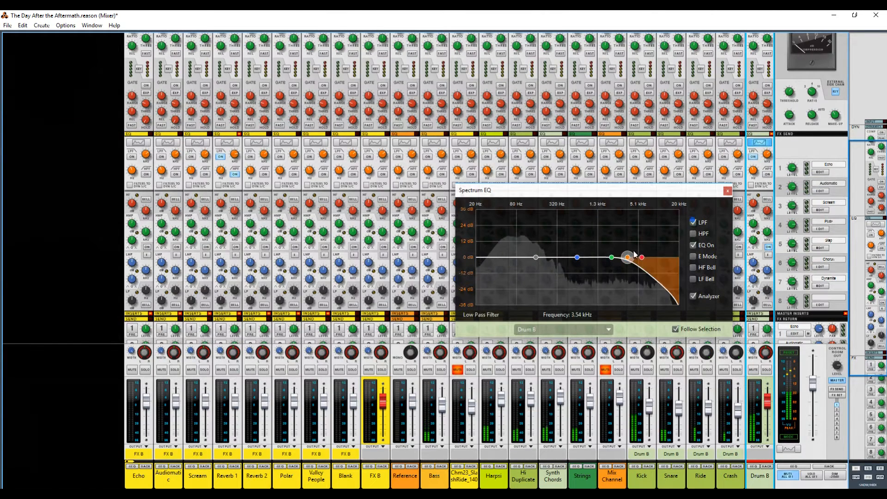
click(693, 233)
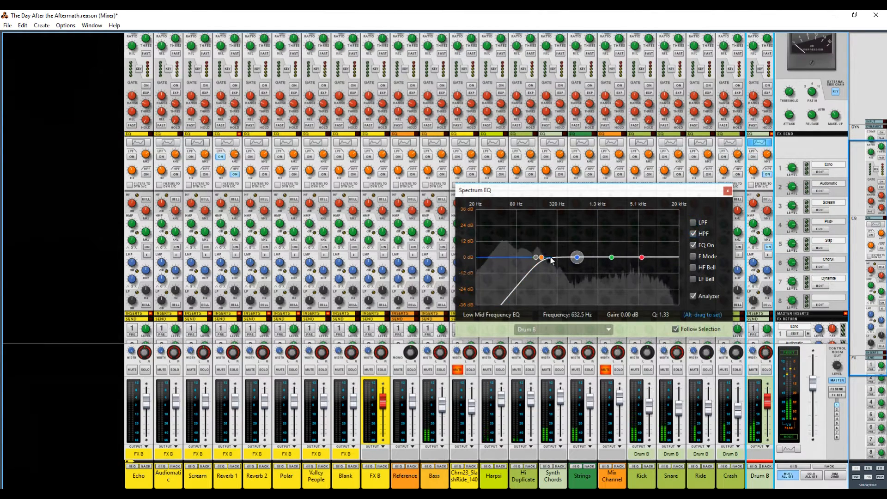
drag(535, 257, 493, 258)
- Enable E Mode on Drum B, then boost the low band about 4.8 dB at 57 Hz and cut the low mids slightly around 200 Hz
click(692, 256)
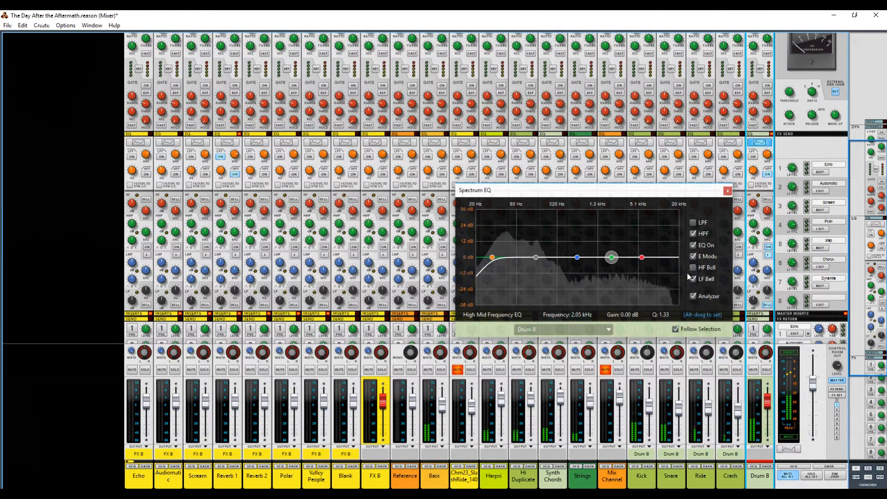
drag(539, 264, 508, 251)
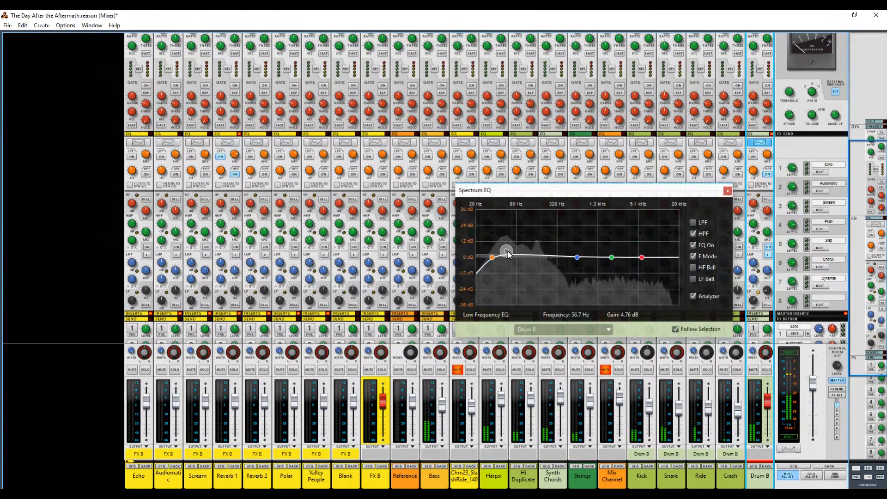
drag(577, 257, 534, 266)
- Dip Drum B's high mid band slightly around 1.5 kHz and boost the high band about 5.4 dB at 5.24 kHz
mouse_move(611, 257)
mouse_down()
mouse_move(601, 258)
mouse_move(624, 248)
mouse_move(602, 246)
mouse_move(609, 261)
mouse_up()
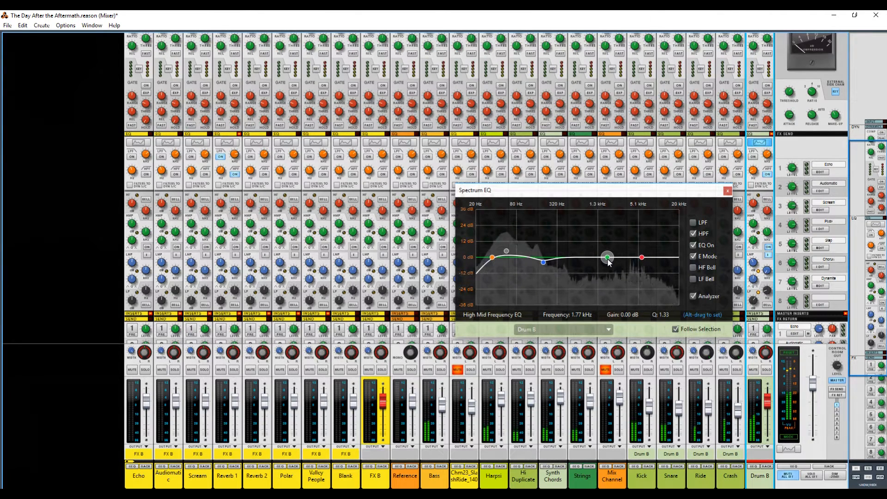
mouse_move(608, 261)
mouse_down()
mouse_move(606, 247)
mouse_move(603, 261)
mouse_up()
click(641, 258)
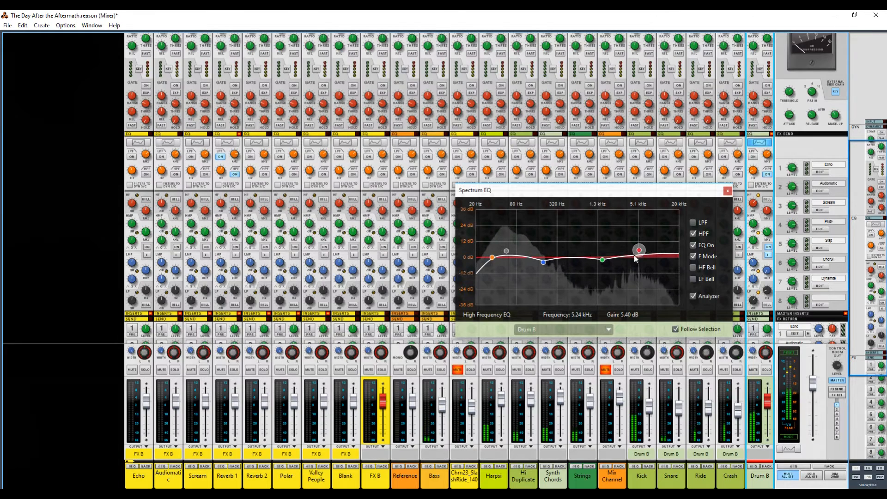
click(726, 191)
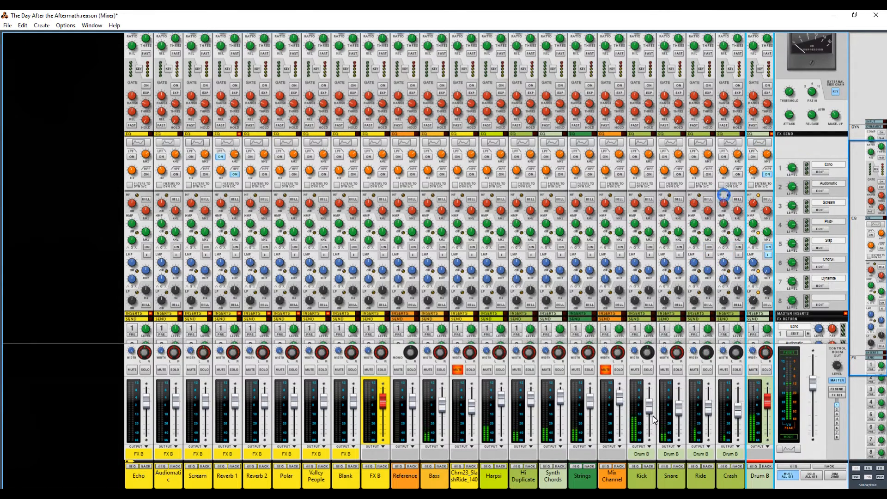
- Rebalance the individual drum channel faders, lowering the Ride channel's level slightly
click(676, 413)
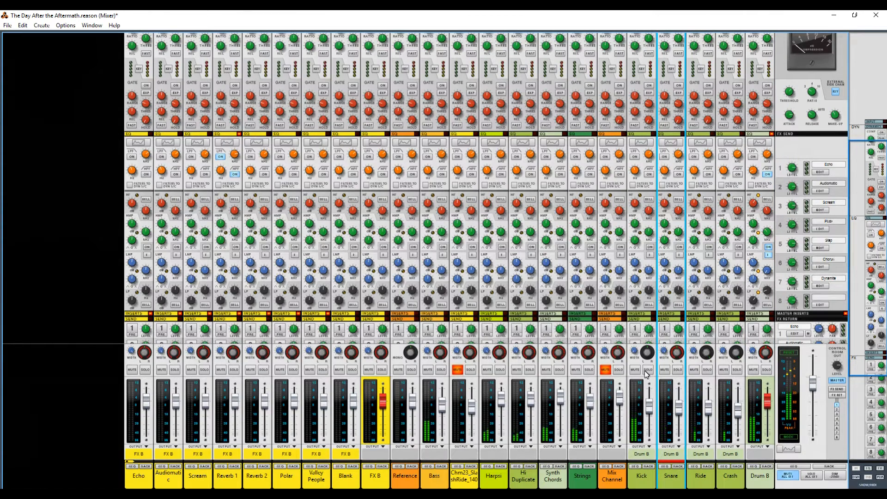
click(767, 402)
click(708, 414)
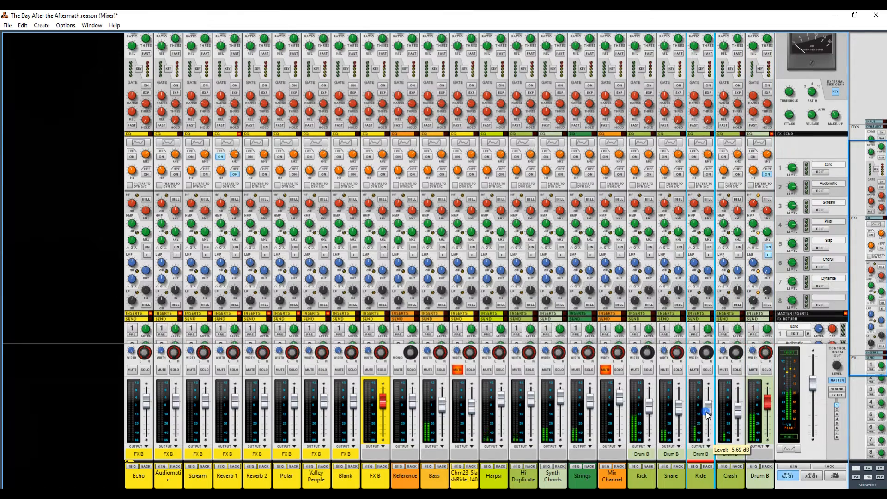
click(735, 418)
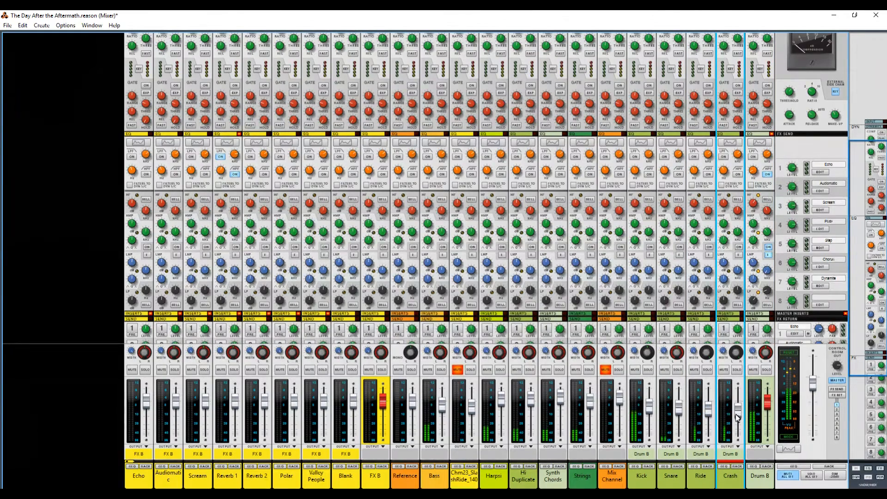
click(710, 414)
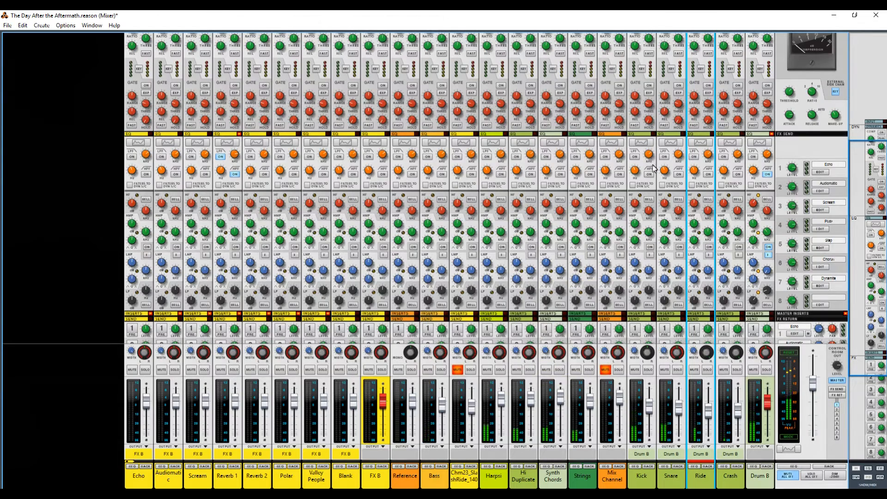
- Open the Kick channel's Spectrum EQ, enable E Mode and add a high pass filter at about 33 Hz
click(645, 145)
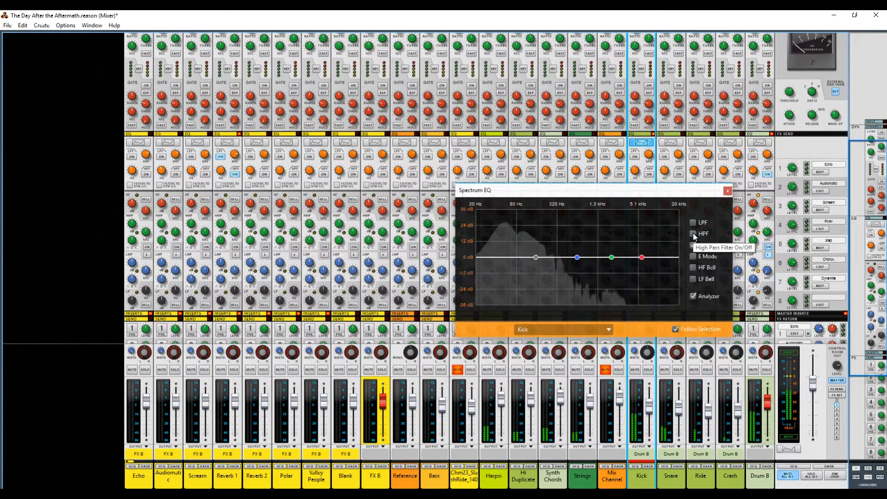
click(692, 257)
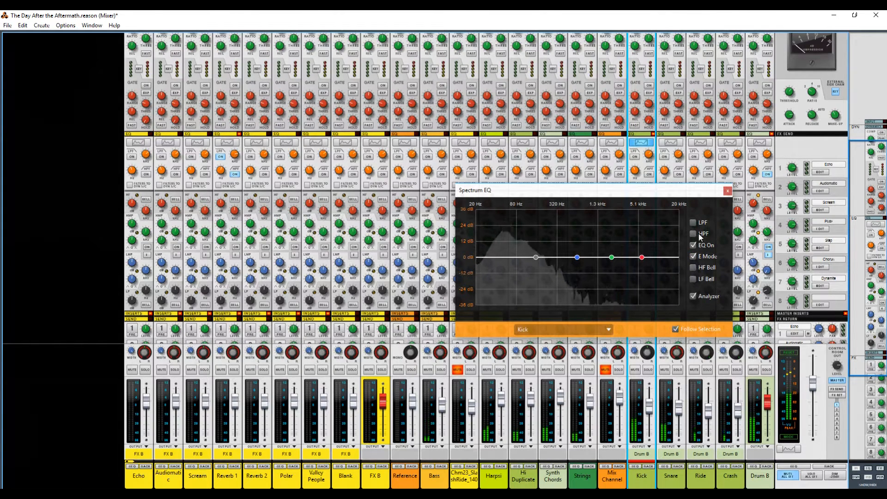
click(693, 234)
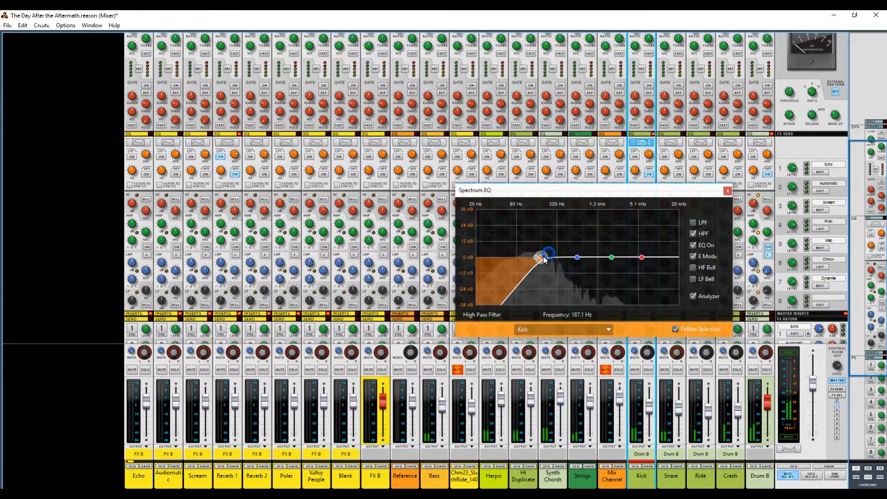
drag(508, 258, 491, 262)
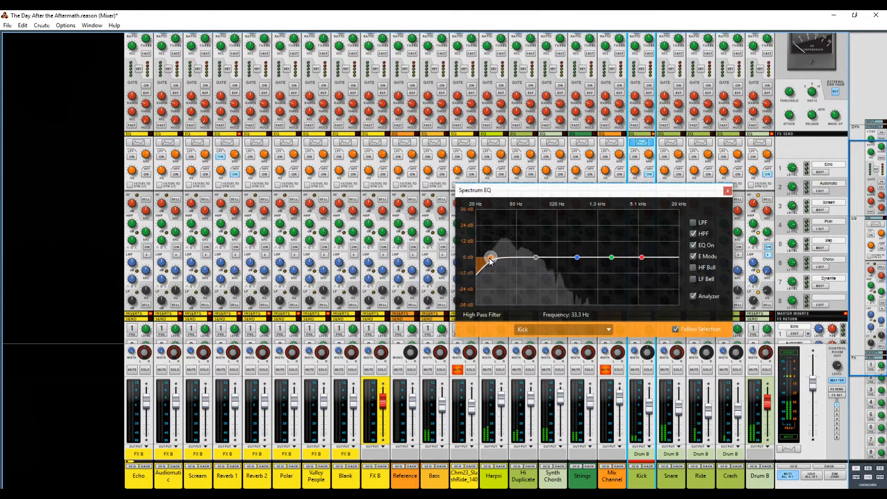
- Boost the Kick's low band slightly around 80 Hz, and make its high band a bell raised around 1.5 kHz
click(536, 257)
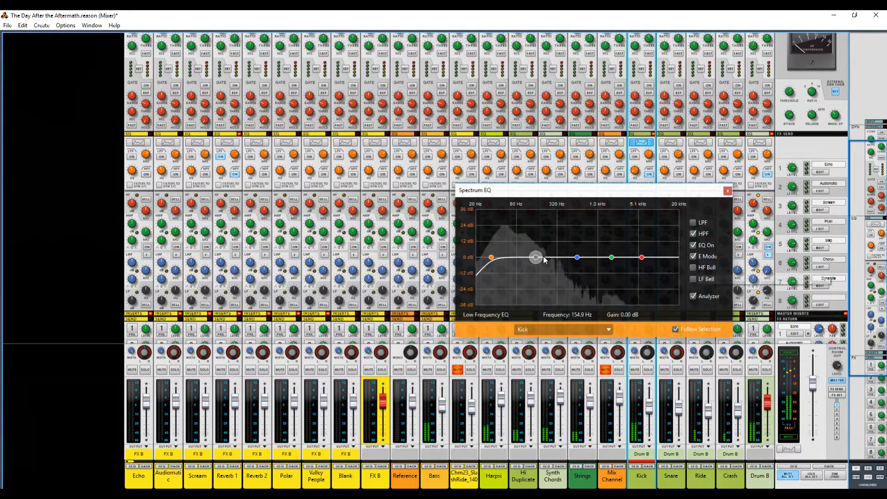
drag(536, 258, 517, 256)
click(612, 258)
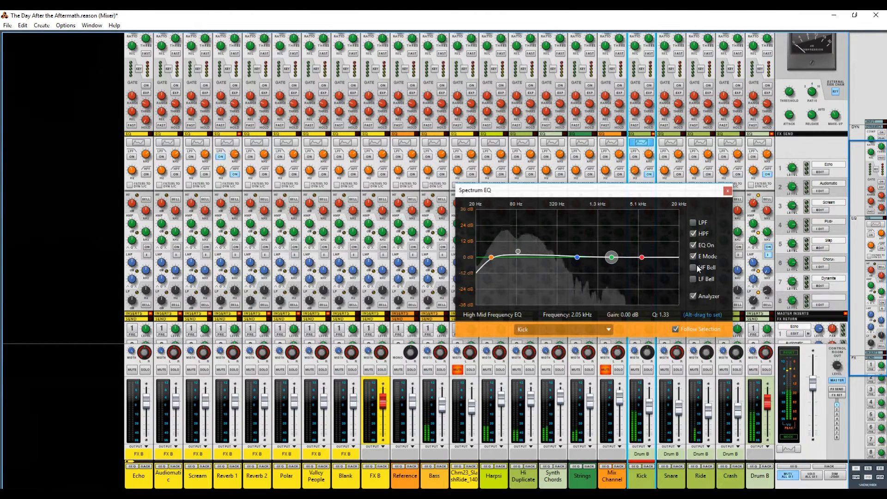
click(693, 268)
drag(642, 257, 562, 245)
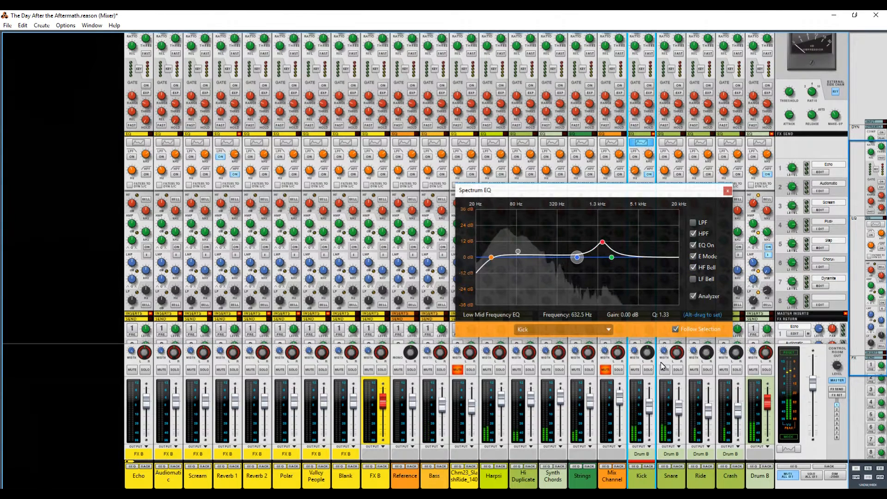
- Solo the Kick and set its high band to about +7 dB at 1.82 kHz and its low mid band to about -3.8 dB at 499 Hz
click(648, 369)
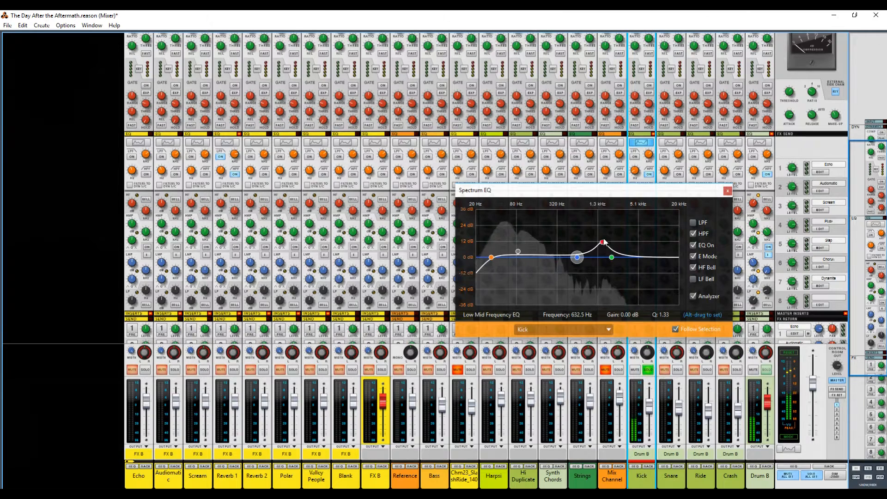
mouse_move(603, 245)
mouse_down()
mouse_move(607, 227)
mouse_move(608, 248)
mouse_up()
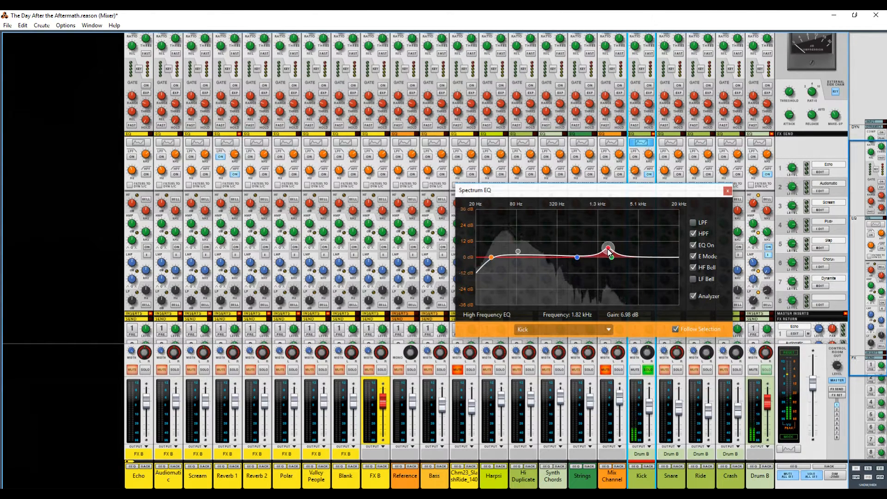
mouse_move(576, 257)
mouse_down()
mouse_move(530, 245)
mouse_move(578, 242)
mouse_move(561, 238)
mouse_move(578, 252)
mouse_move(570, 266)
mouse_up()
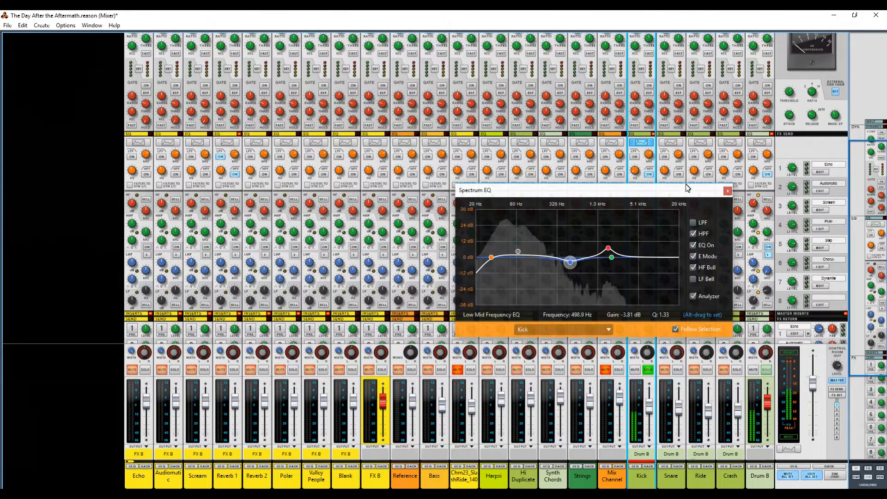
- Unsolo the Kick, close its Spectrum EQ and toggle the Drum B bus EQ for comparison
click(648, 369)
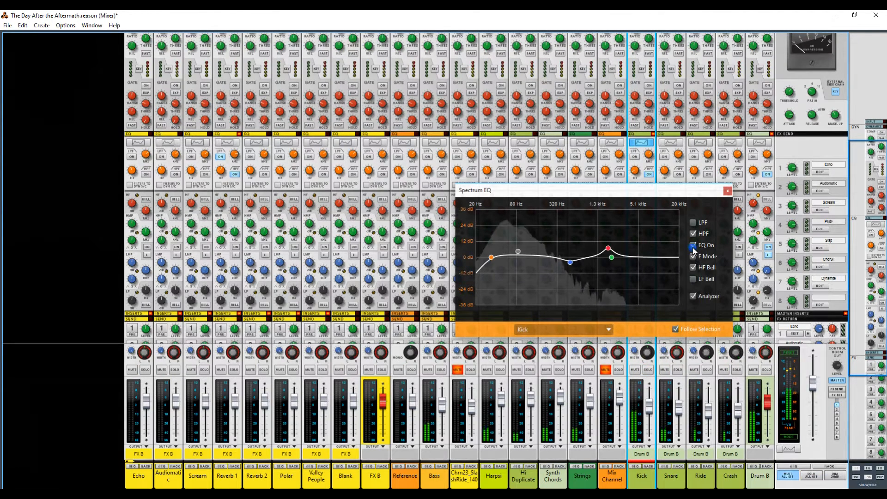
click(728, 191)
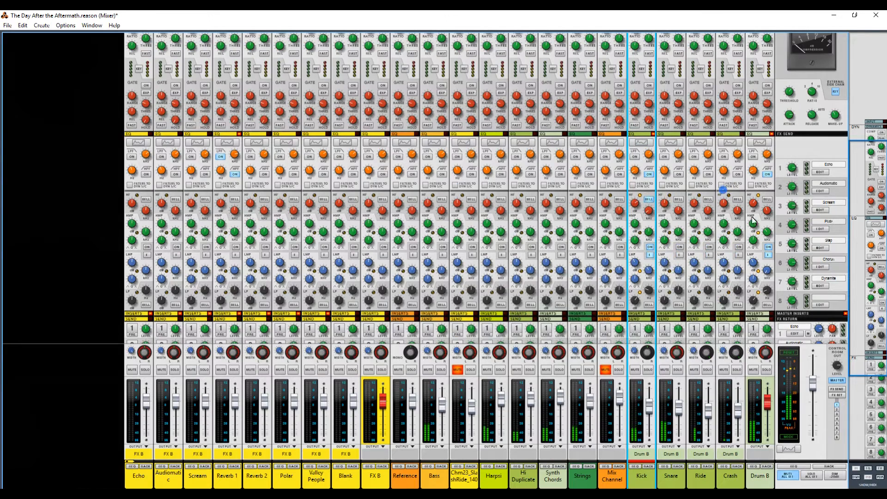
click(768, 248)
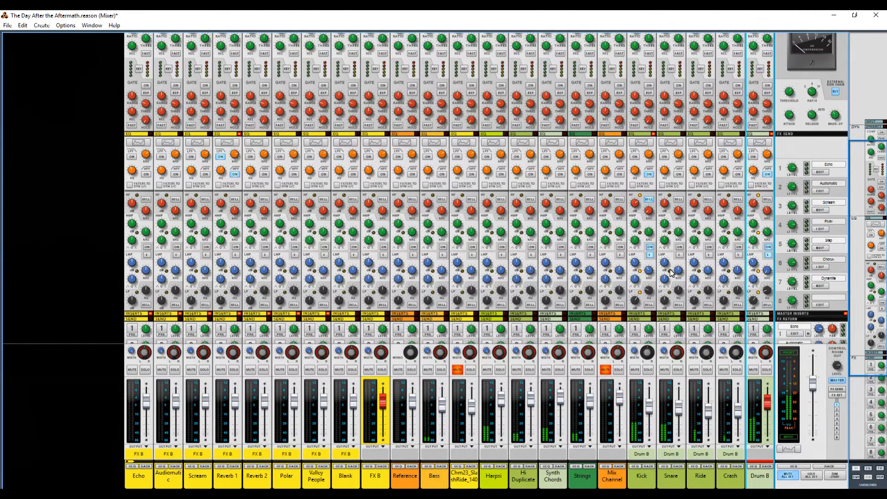
- Enable the Snare channel's EQ, open its Spectrum EQ and add a high pass filter at about 103 Hz
click(680, 247)
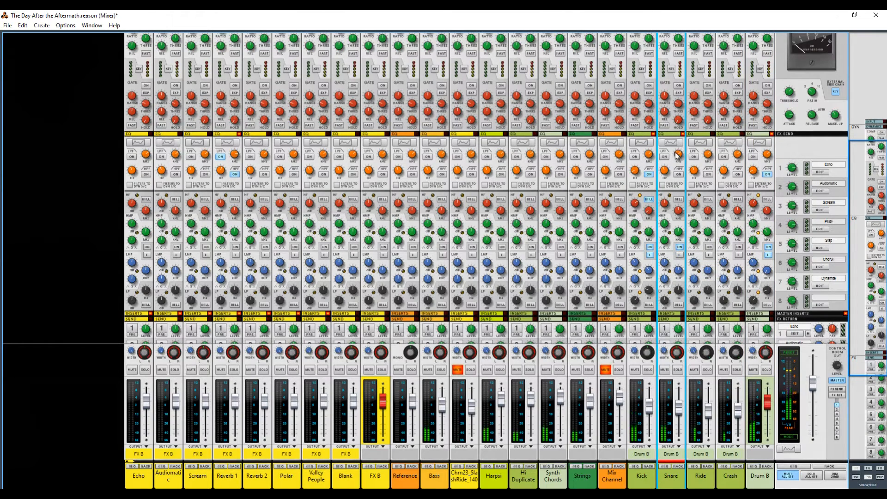
click(672, 136)
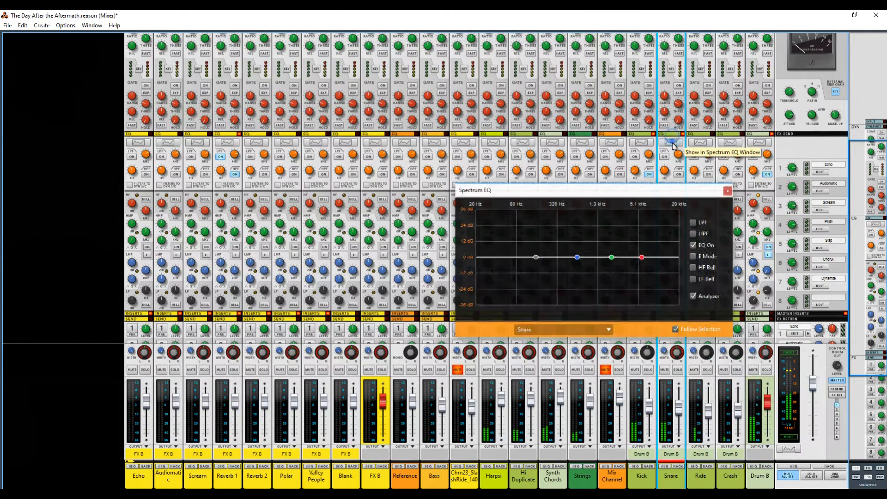
click(694, 233)
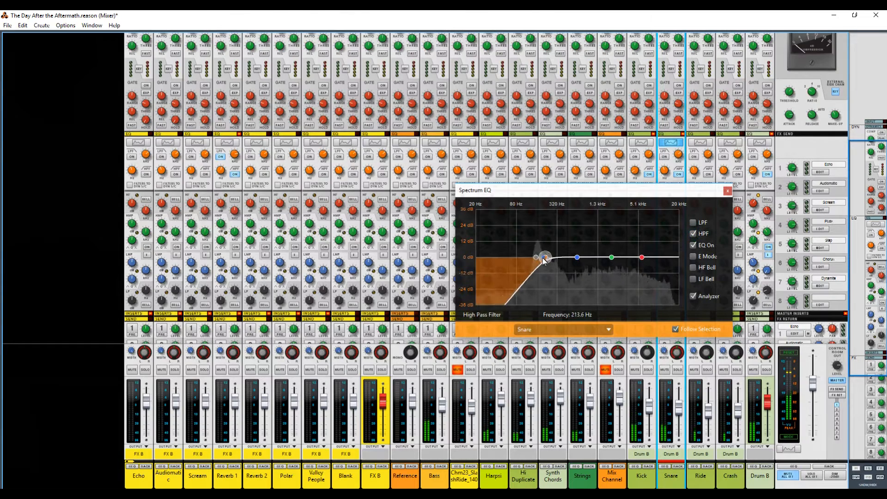
drag(530, 259, 523, 257)
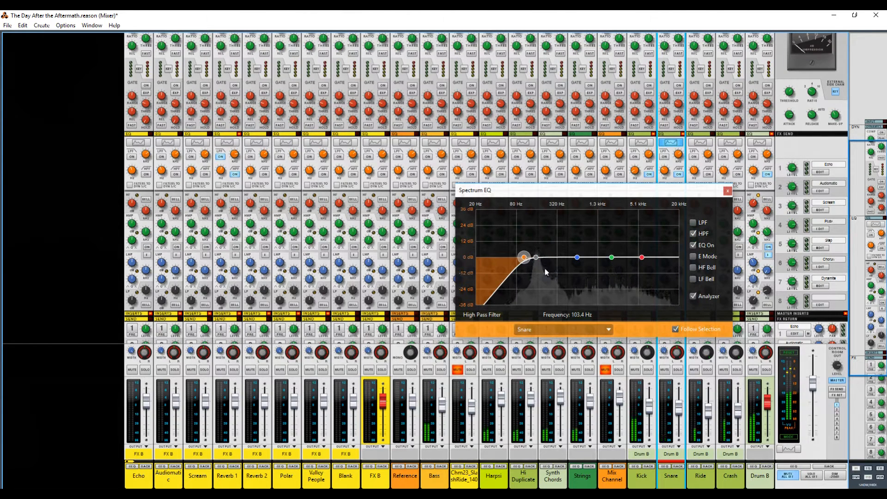
- Enable E Mode on the Snare and make its low band a bell cut of about -4.4 dB at 158 Hz
click(692, 267)
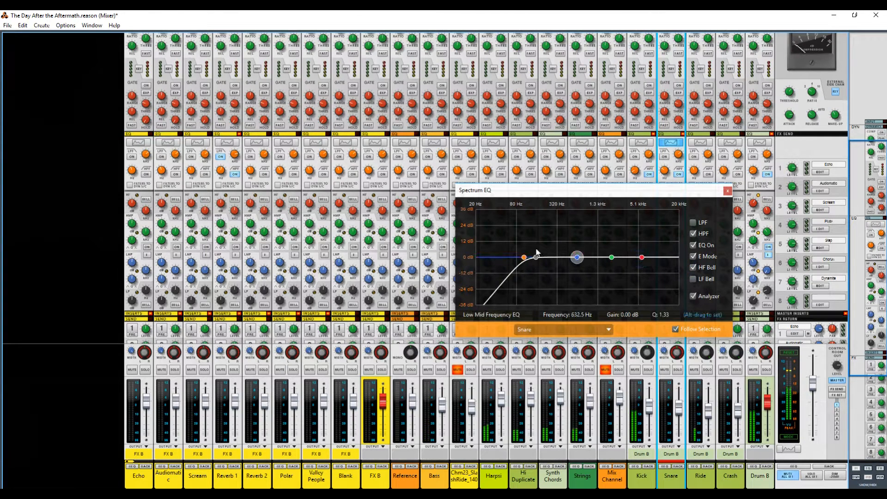
drag(535, 256, 541, 240)
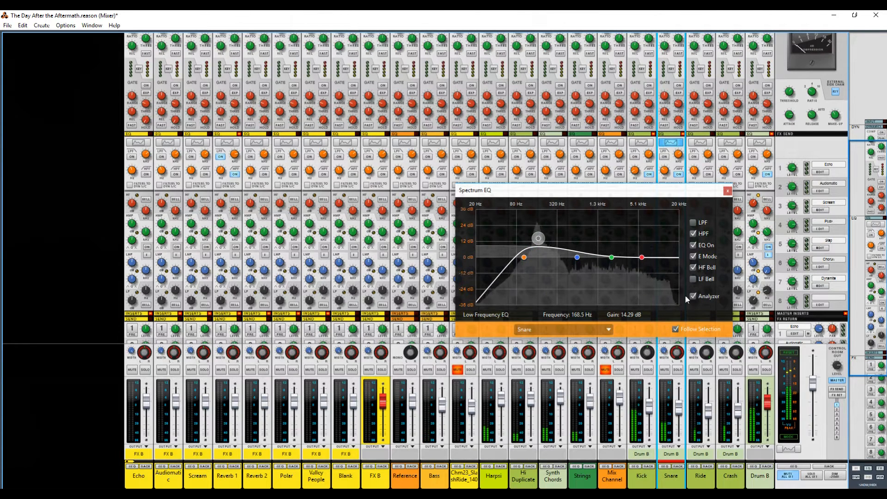
click(692, 279)
drag(537, 238, 538, 266)
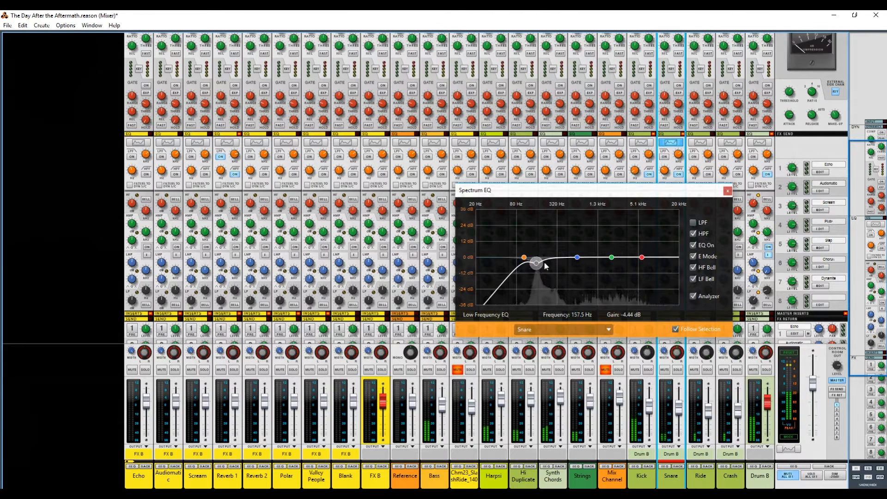
- Raise the Snare's low mid band slightly above 1.3 kHz and make its high band a shelf of about -2.5 dB at 14.35 kHz
drag(587, 262, 669, 264)
click(704, 270)
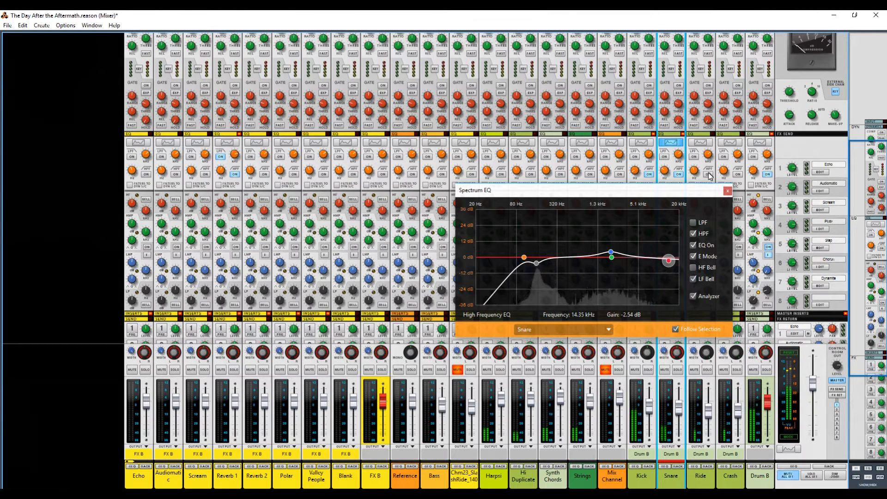
click(728, 189)
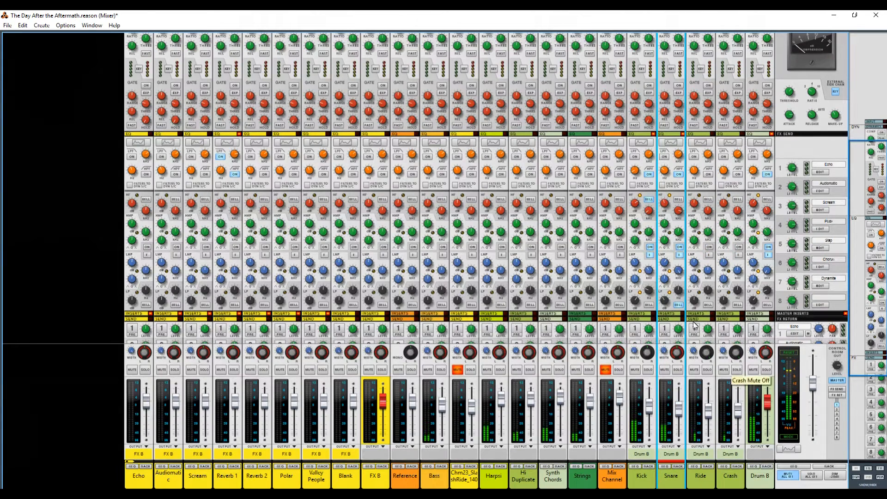
- In the Ride's Spectrum EQ, add a high pass filter a little below 320 Hz and cut the high shelf about -8.6 dB at 11.5 kHz
click(704, 144)
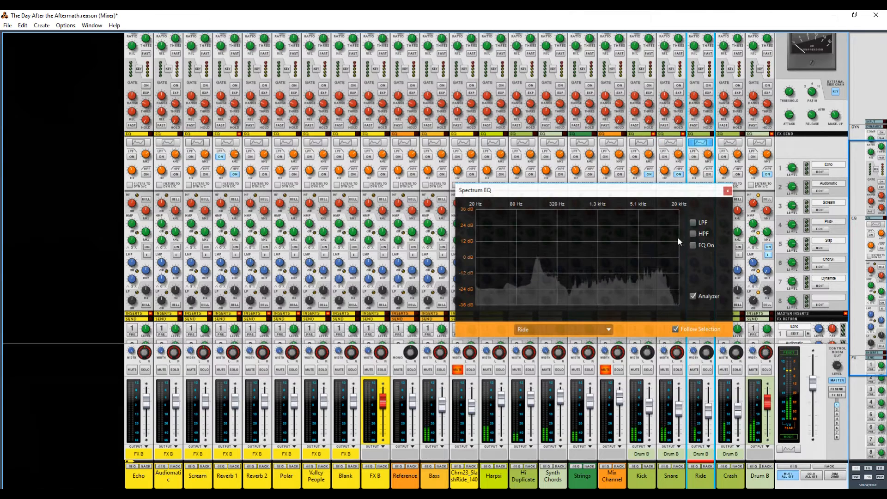
click(693, 233)
drag(541, 261, 548, 261)
click(692, 246)
drag(650, 260, 664, 273)
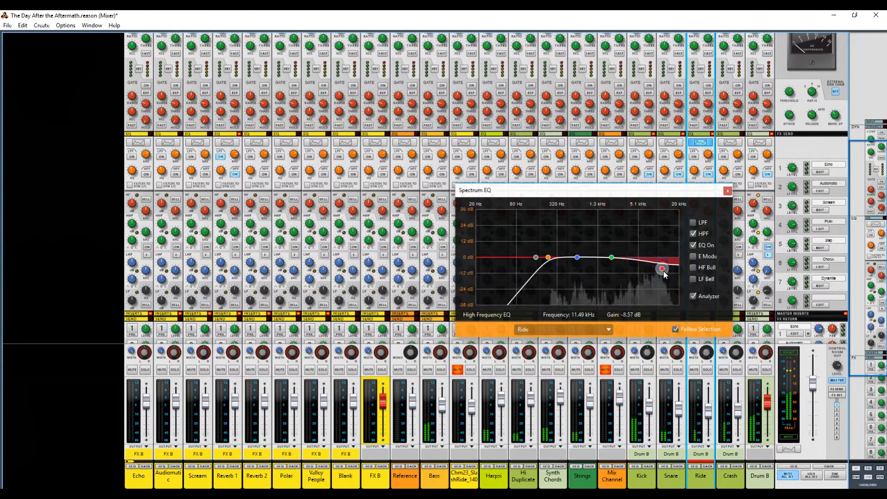
click(728, 189)
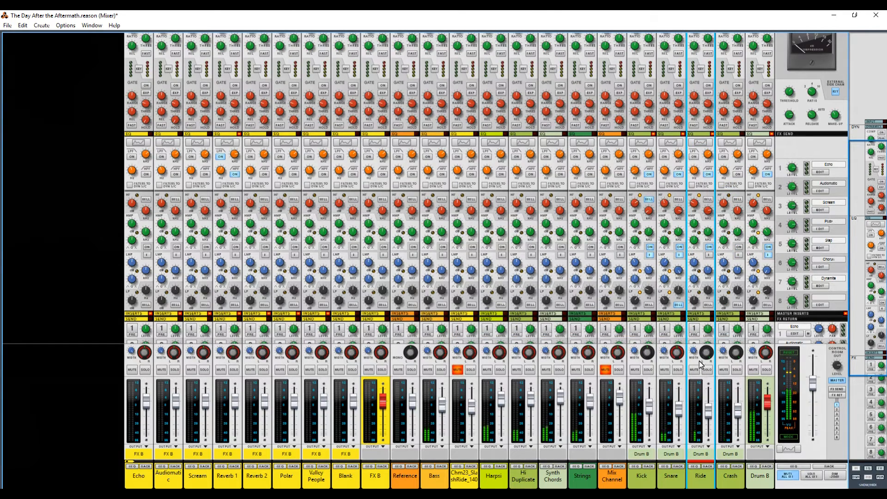
- Make the Ride's high band a bell raised just below 5.1 kHz, and cut its high mid band about -5.7 dB at 7 kHz
click(705, 145)
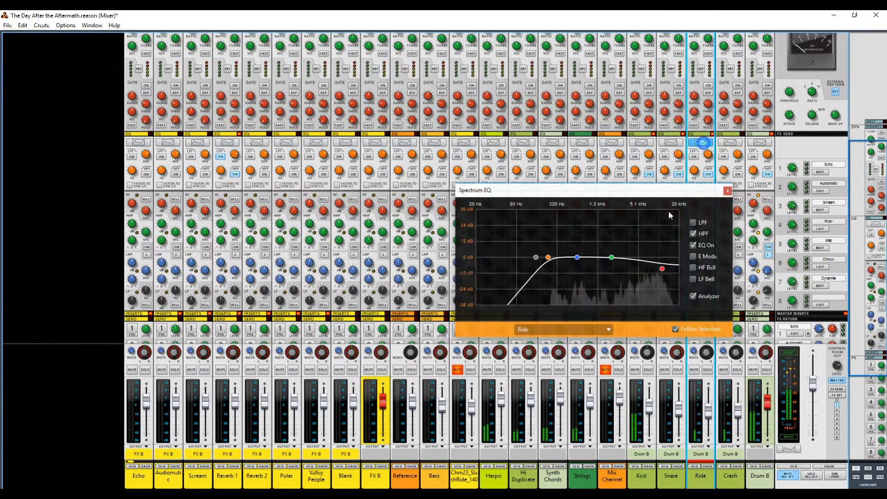
click(692, 267)
drag(662, 268, 681, 265)
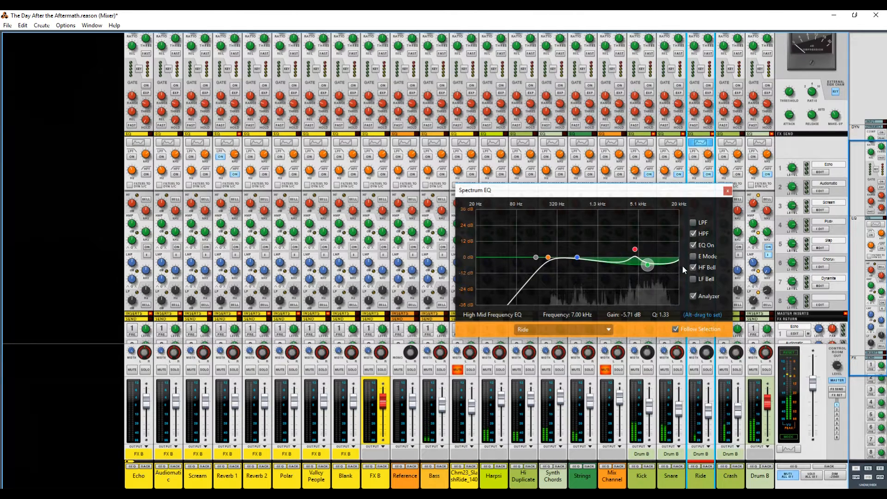
- Add a low pass filter at about 11.5 kHz to the Ride and close its Spectrum EQ
click(693, 223)
drag(628, 257, 667, 260)
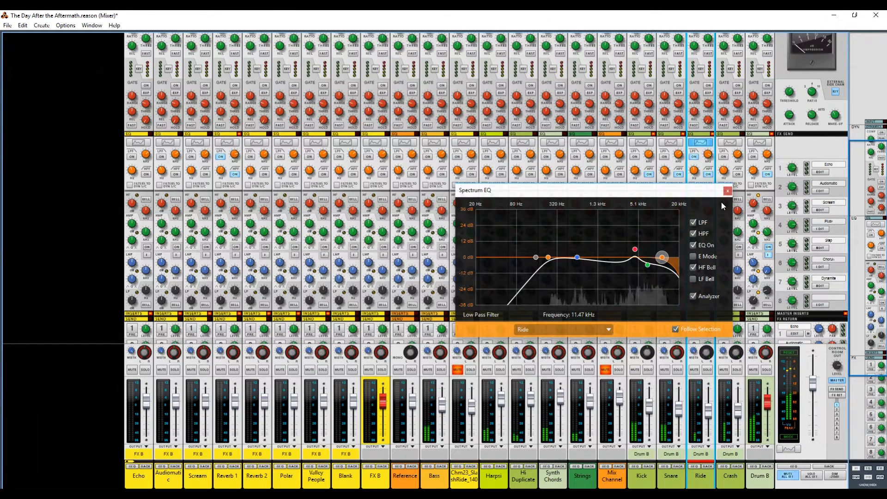
click(727, 191)
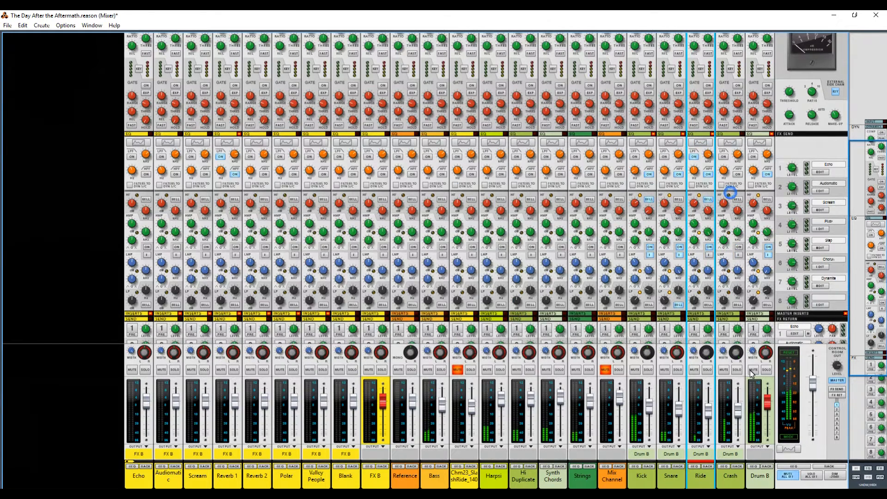
- Enable the Crash channel's EQ in the Spectrum EQ and cut its low shelf about -15.2 dB at 107 Hz
click(737, 144)
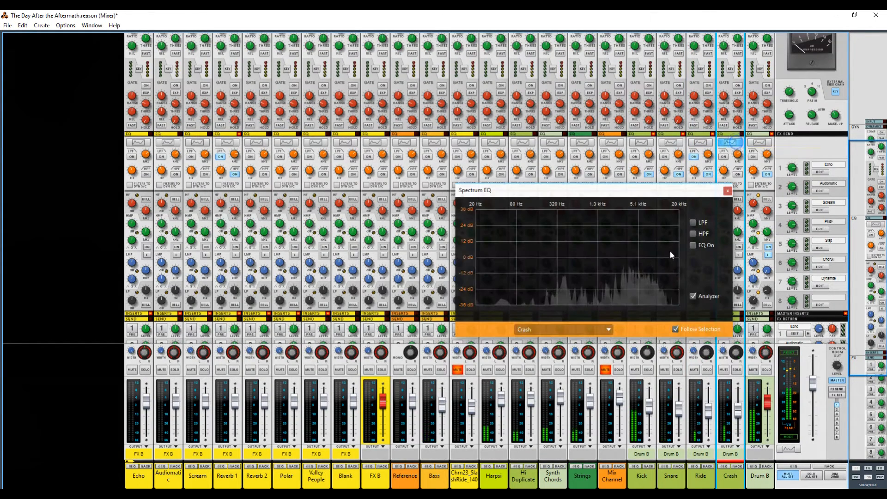
click(692, 245)
drag(536, 257, 525, 277)
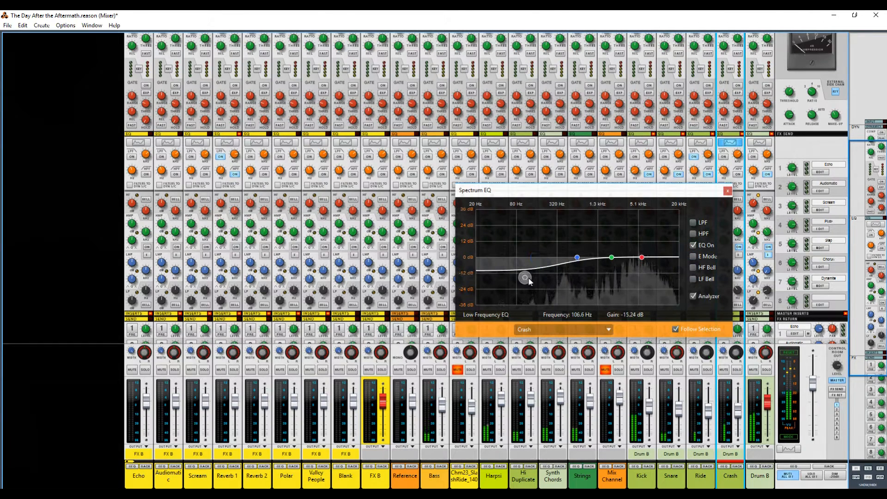
click(727, 191)
- Set the Ride channel's fader to about -9.0 dB and the Crash channel's fader to about -8.5 dB
click(710, 413)
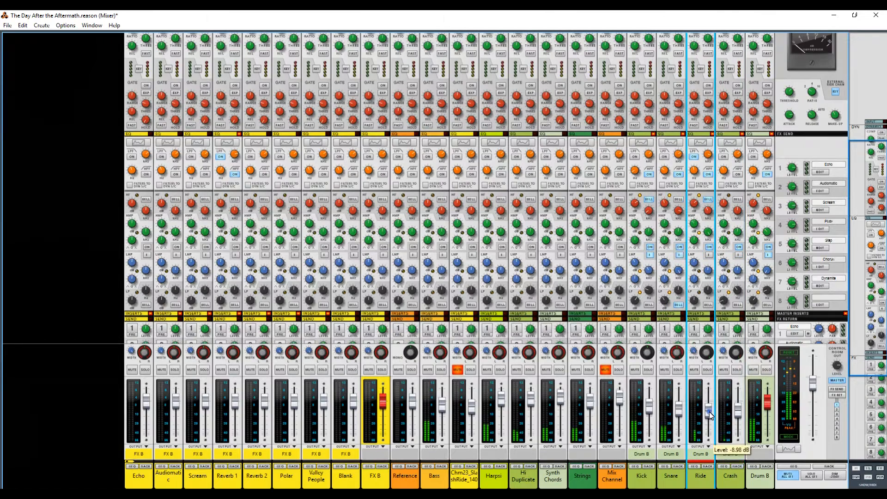
click(737, 414)
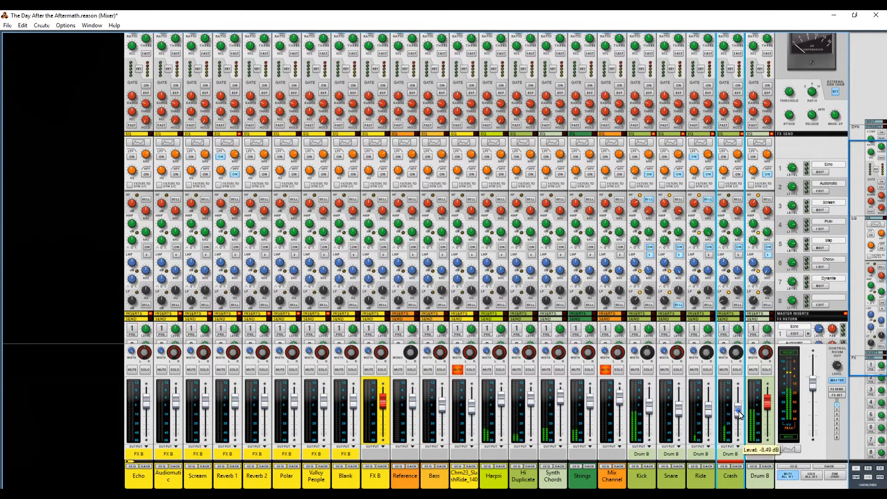
- Cut the Crash's high shelf about -4.8 dB at 8.5 kHz in its Spectrum EQ, and close the EQ
click(726, 142)
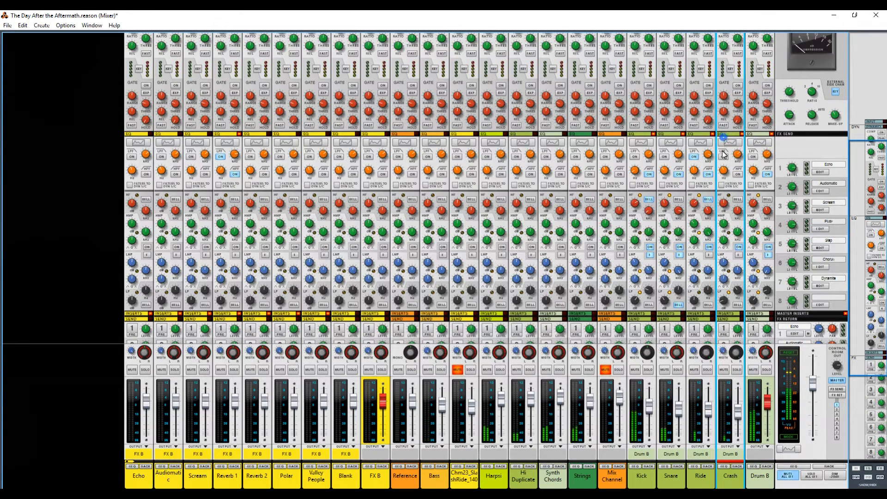
drag(642, 259, 643, 267)
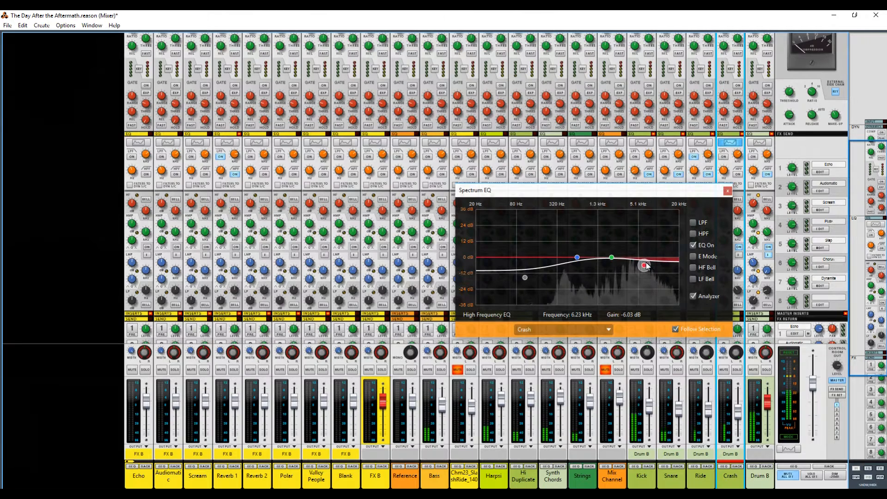
drag(646, 266, 653, 264)
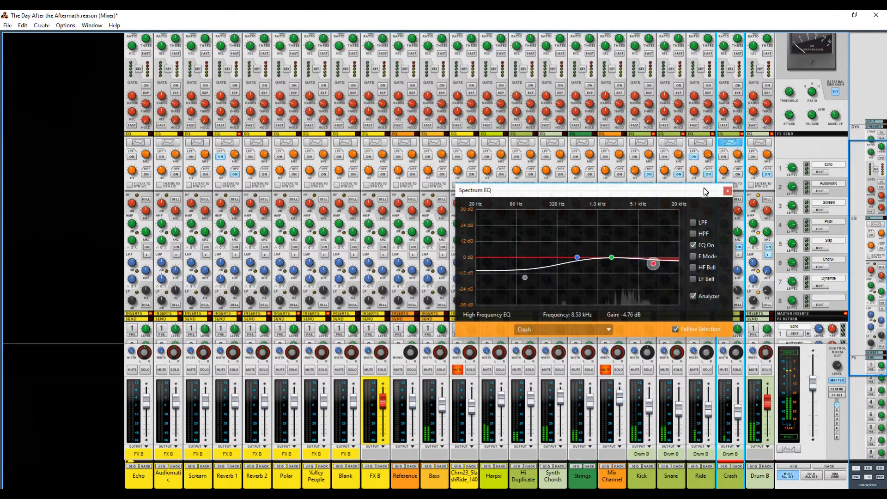
click(727, 191)
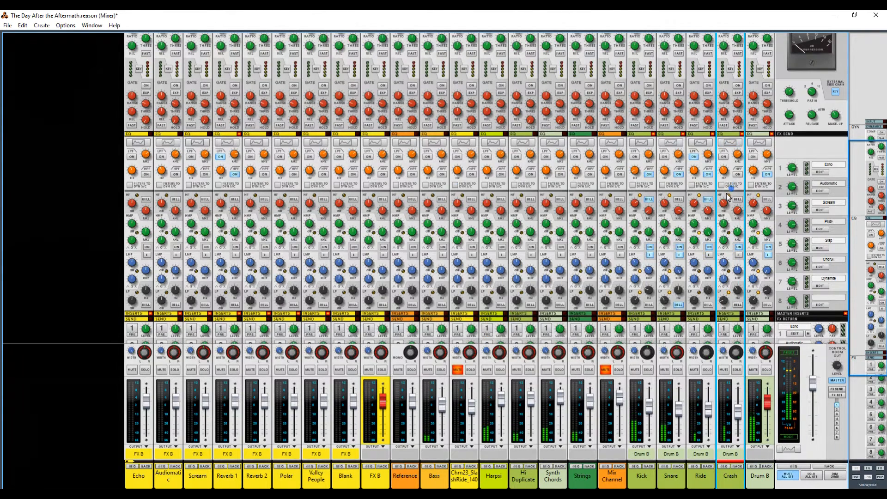
- Bypass the EQ on the Drum B, Crash, Ride, Snare and Kick channels to hear the drums unprocessed
click(771, 248)
click(738, 247)
click(709, 247)
click(680, 247)
click(650, 248)
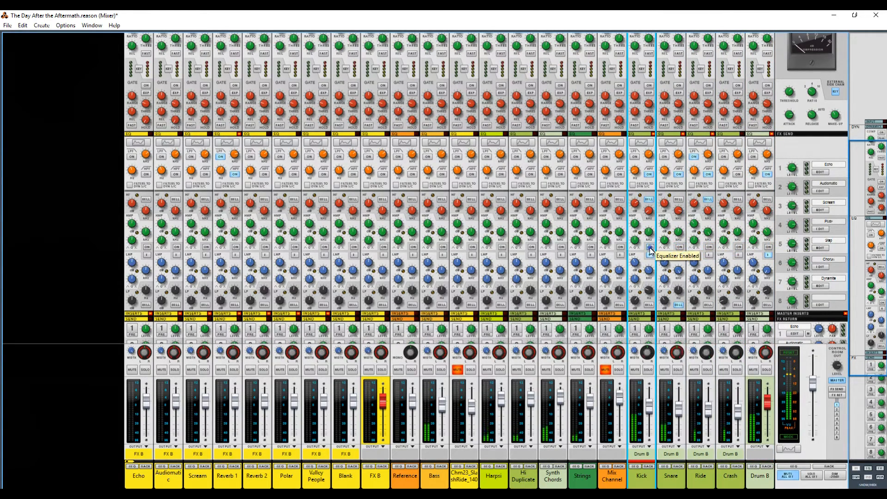
- Re-enable the EQ on the Kick, Snare, Ride, Crash and Drum B channels
click(650, 247)
click(679, 247)
click(709, 247)
click(738, 247)
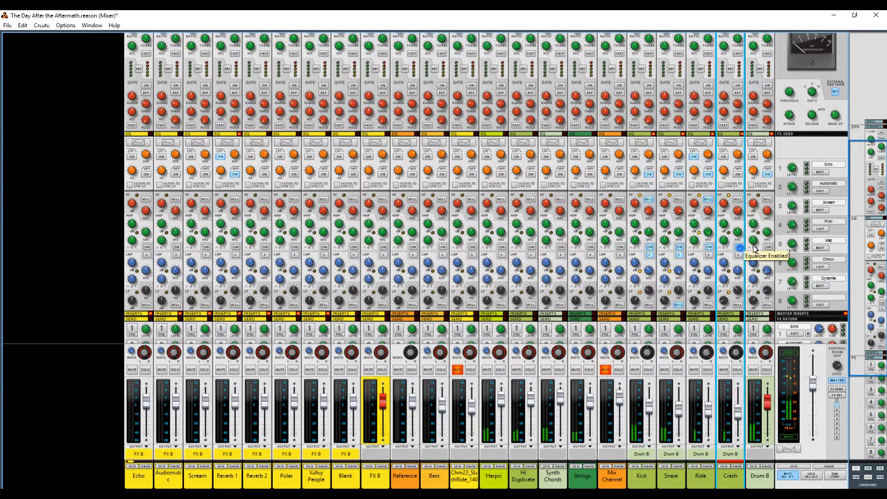
click(768, 247)
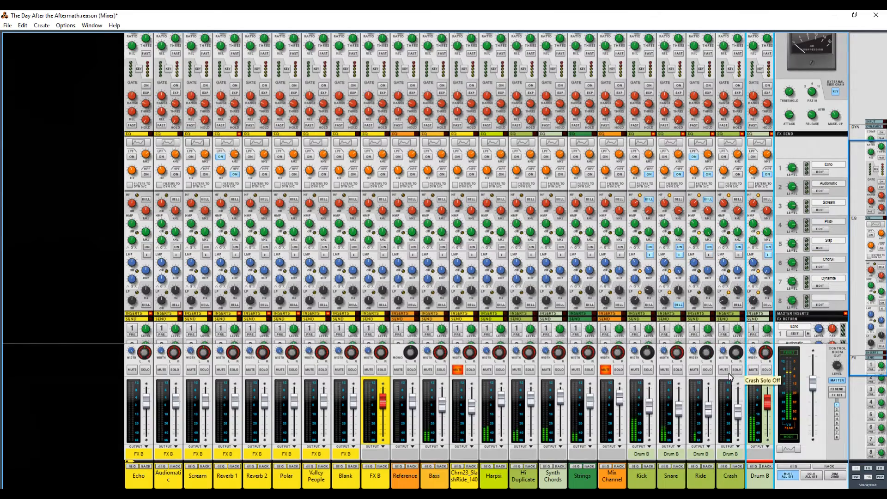
- Switch to the rack, show the Kick channel's insert effects and add an MClass Compressor there
click(768, 467)
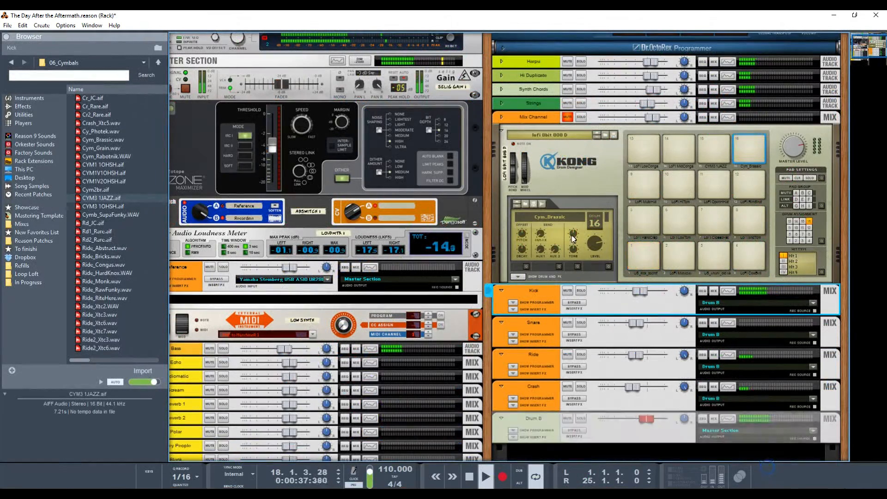
click(512, 309)
right_click(564, 323)
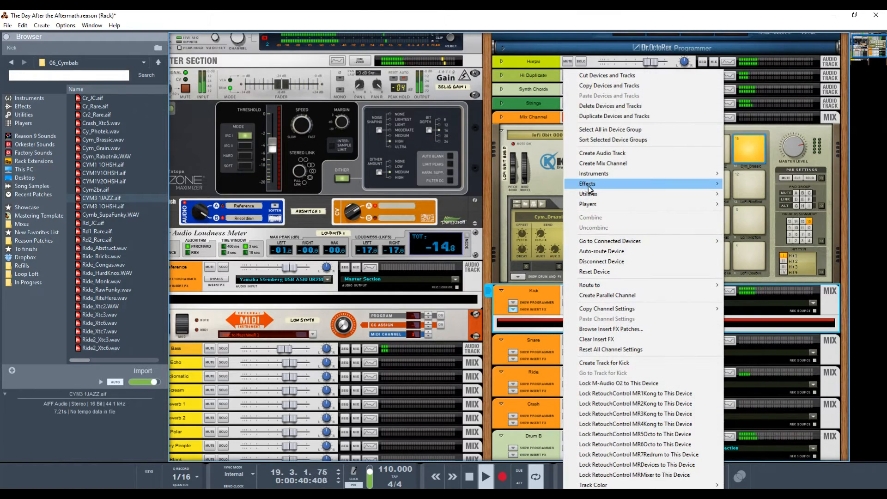
mouse_move(588, 186)
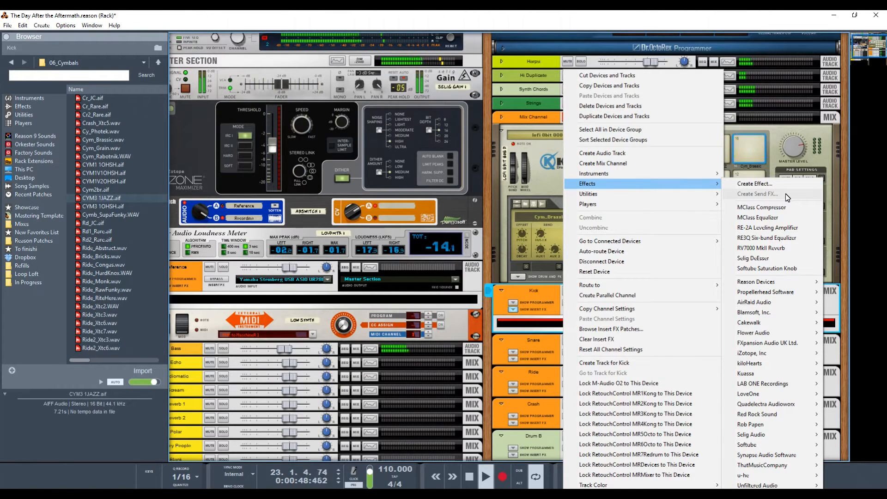
click(784, 207)
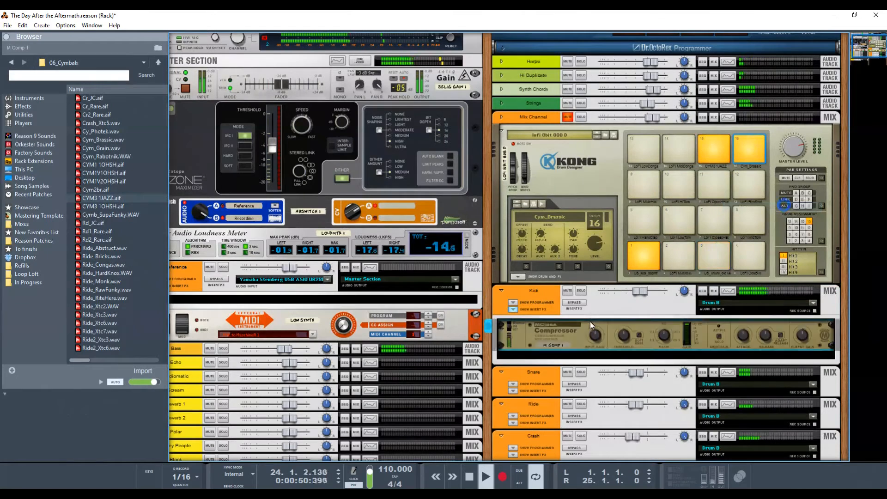
click(551, 336)
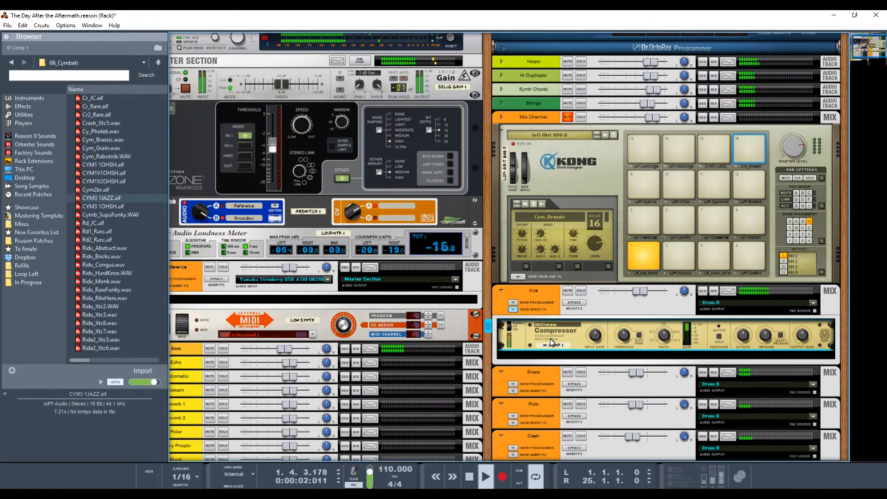
- Delete the MClass Compressor from the Kick's insert effects and add the Red Rock Sound C1-L1 vintage compressor there
key(Delete)
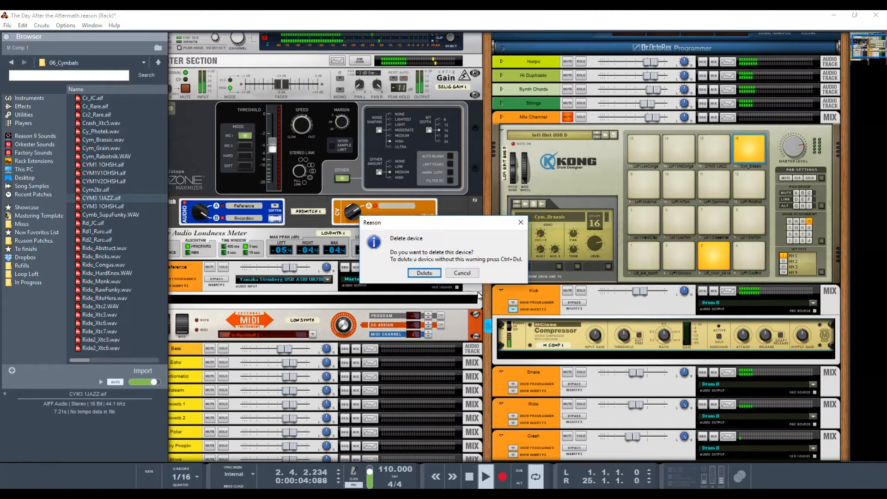
click(424, 273)
right_click(587, 320)
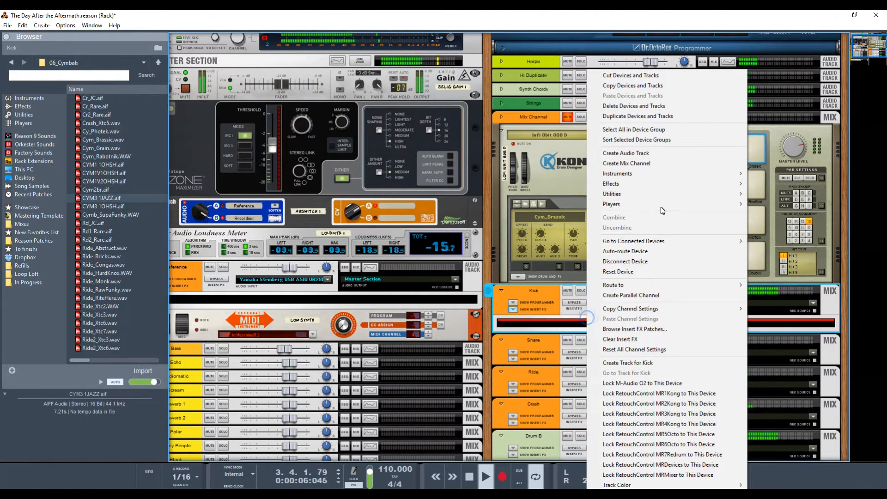
mouse_move(662, 187)
mouse_move(771, 383)
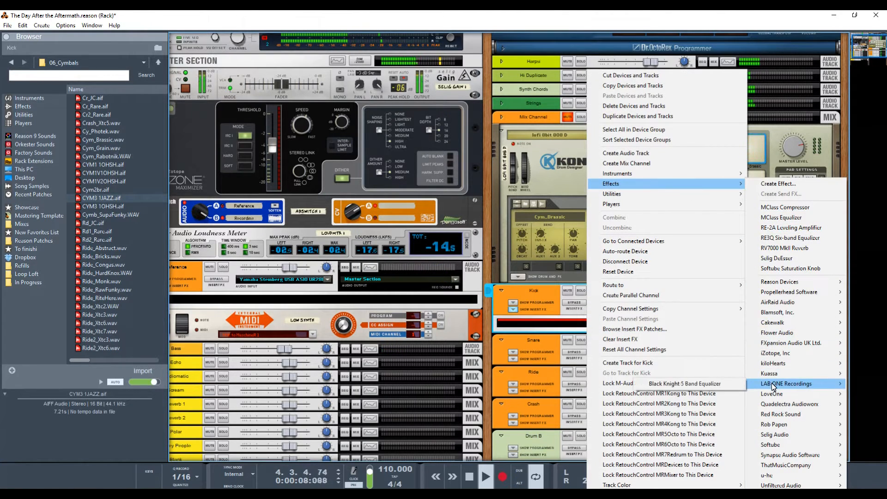
mouse_move(779, 418)
click(701, 416)
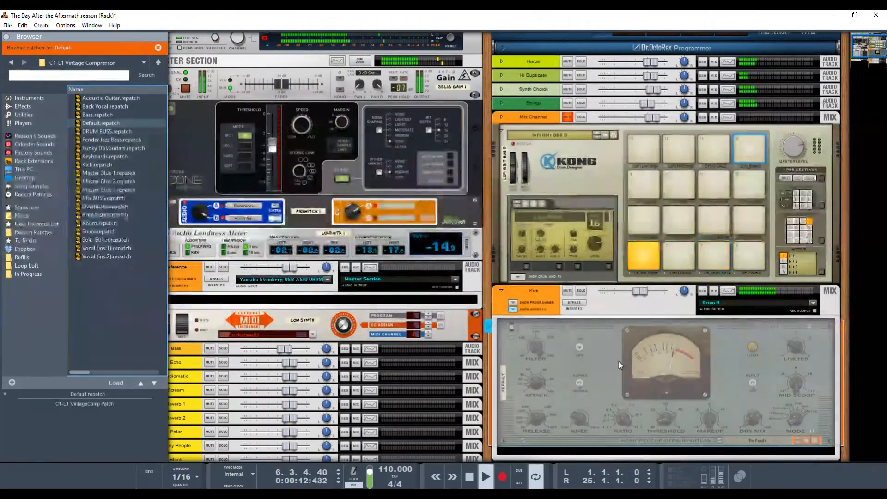
- Set the Kick compressor's filter to about 124 Hz and its attack to about 36 ms
scroll(614, 381, down, 2)
click(533, 288)
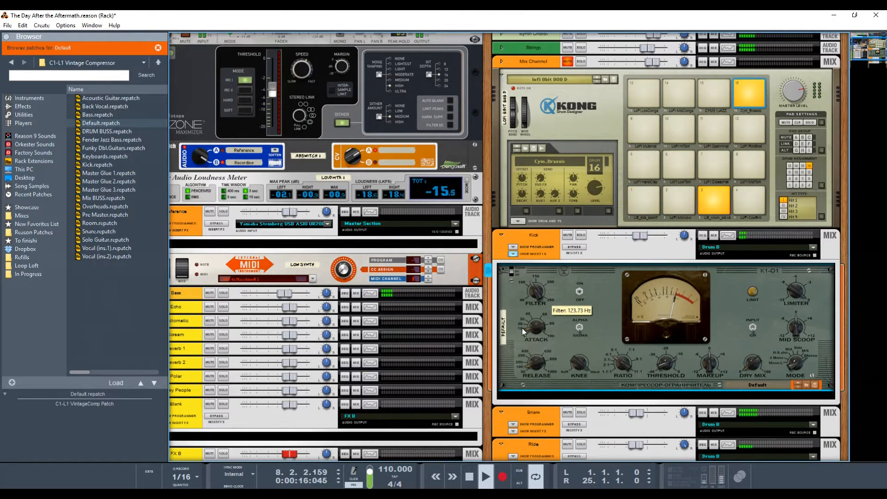
drag(528, 330, 532, 324)
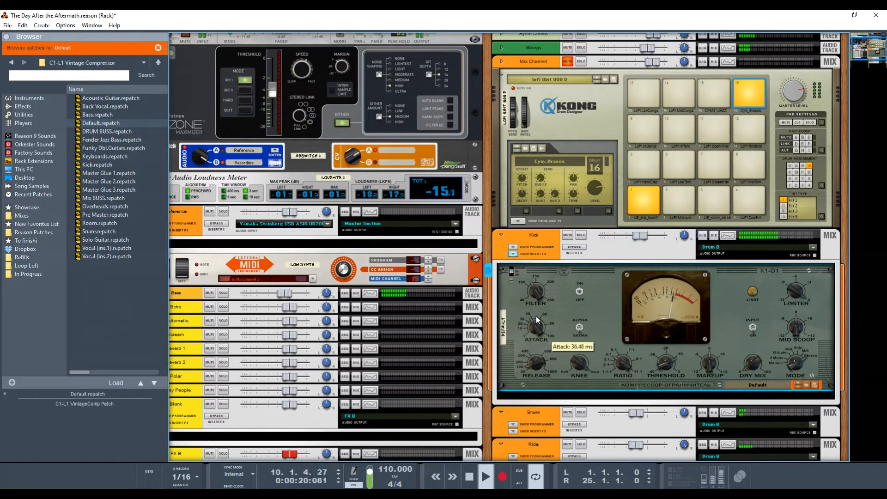
drag(535, 320, 539, 317)
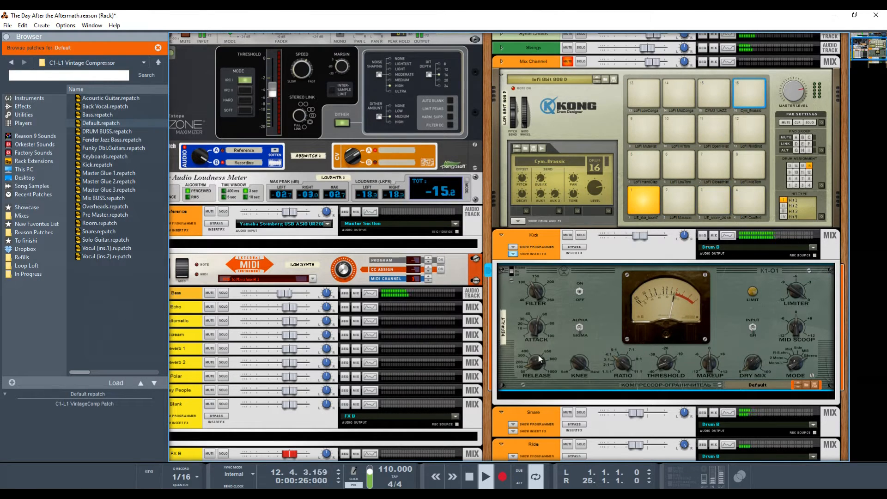
- Set the Kick compressor's release to about 184 ms and makeup to about 1.9 dB, comparing with the inserts bypassed
click(527, 364)
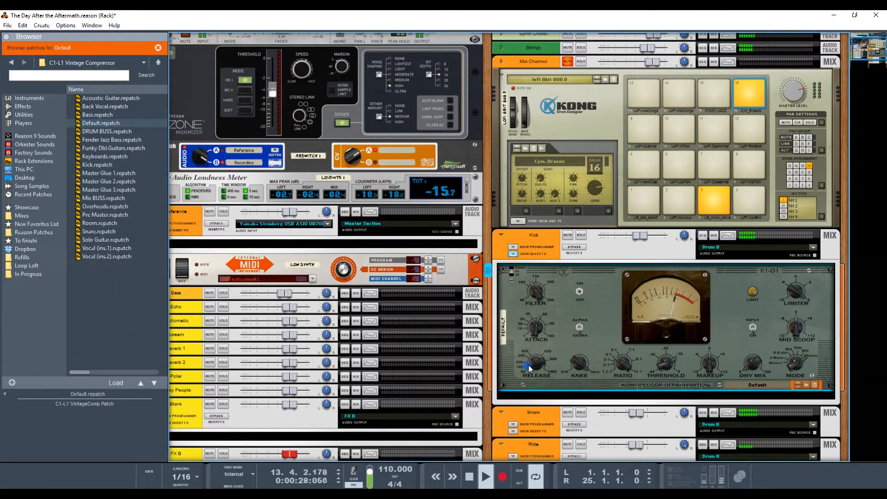
mouse_move(531, 366)
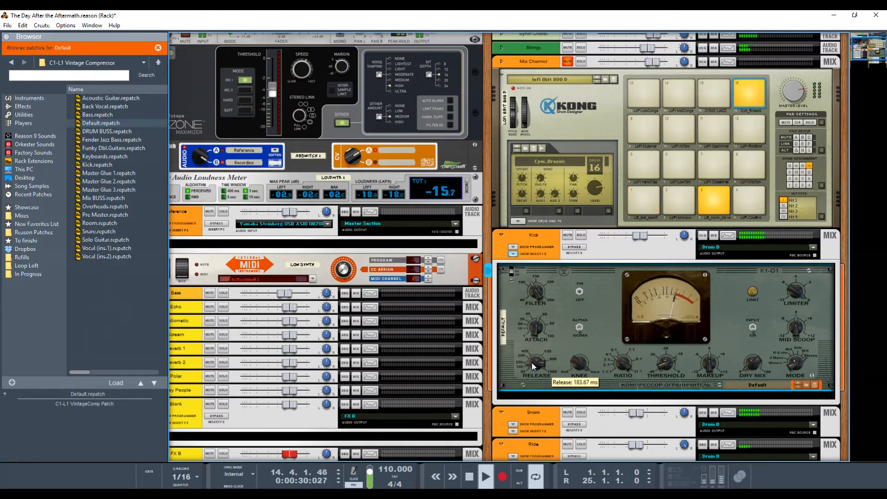
mouse_move(660, 364)
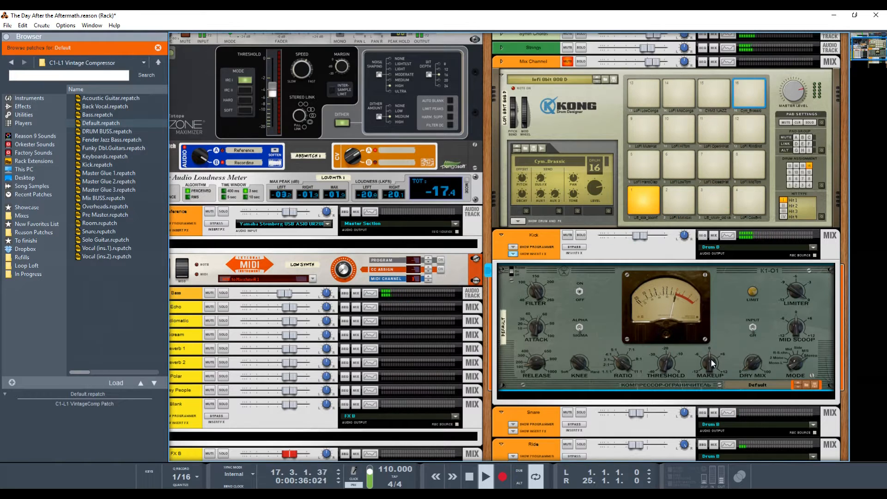
mouse_move(711, 360)
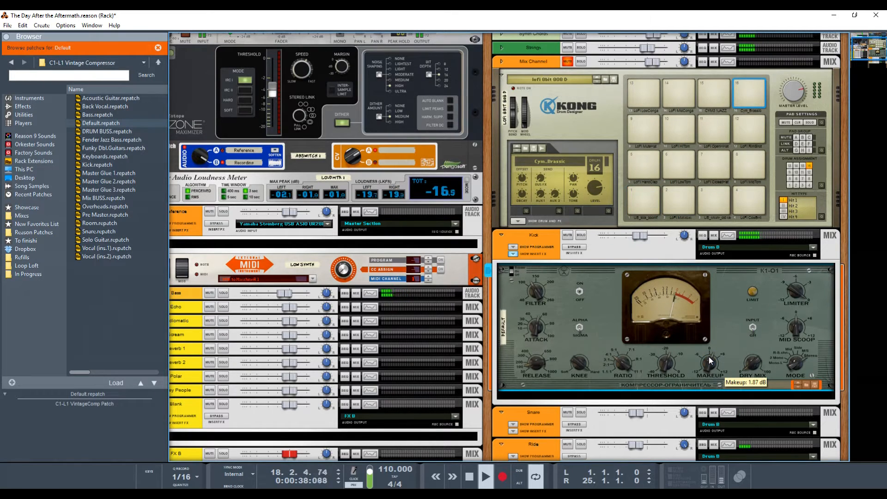
click(569, 248)
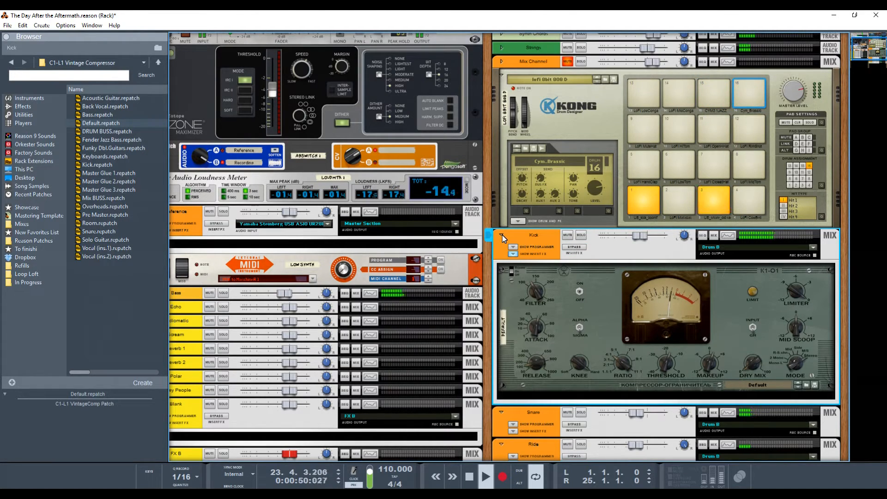
- In the mixer, create a parallel channel from the Drum B bus and set its level to about -12.75 dB
key(alt)
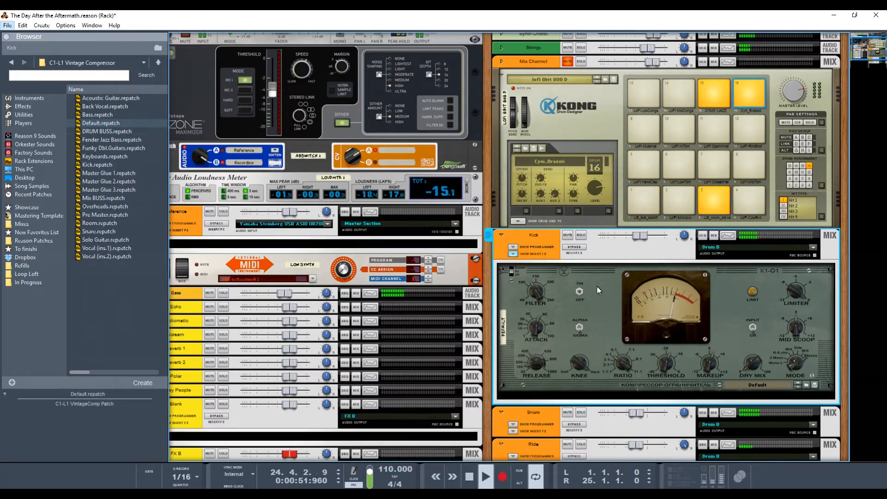
key(F5)
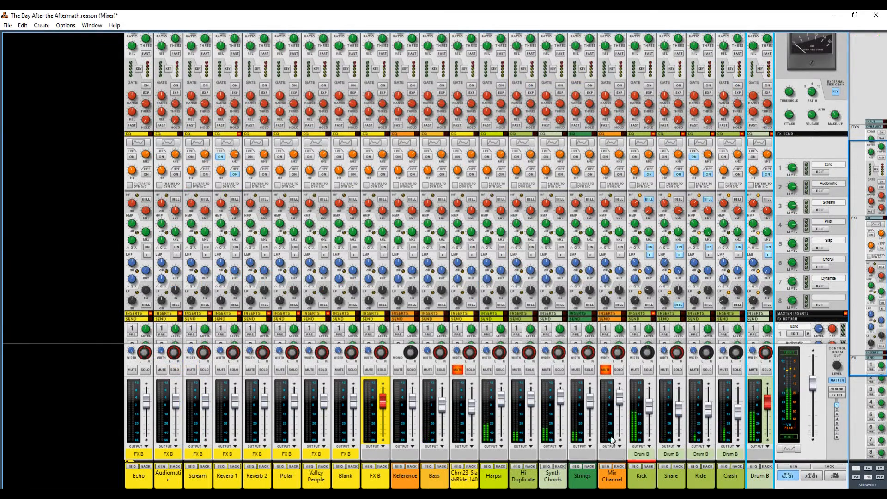
right_click(764, 484)
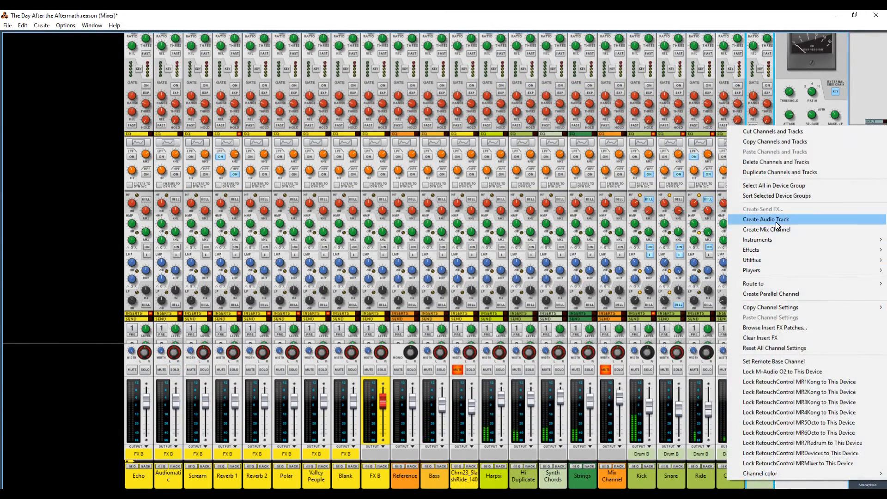
click(771, 293)
drag(770, 398, 767, 434)
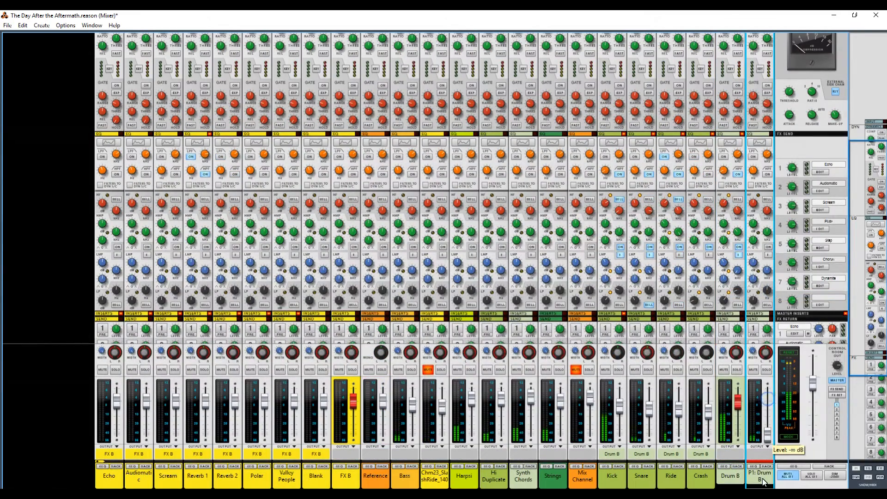
double_click(753, 468)
key(Return)
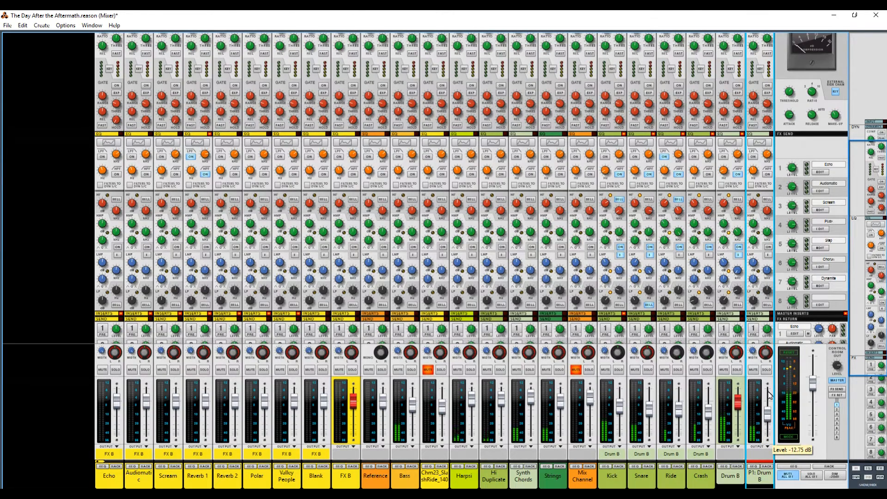
- Enable the parallel Drum B channel's EQ, boosting lows and highs (about 10.8 dB at 7.6 kHz) and cutting the low mids
click(763, 140)
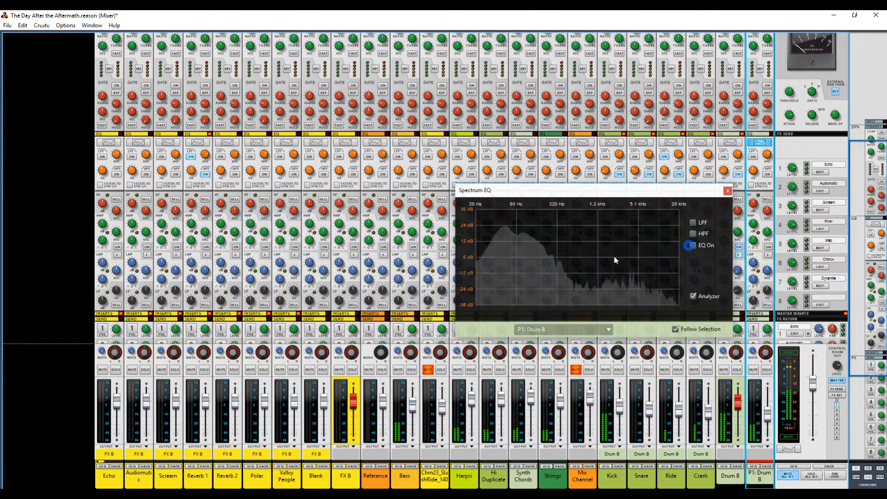
click(693, 245)
drag(642, 257, 651, 246)
drag(535, 256, 514, 244)
drag(577, 259, 565, 275)
drag(611, 257, 604, 254)
click(650, 243)
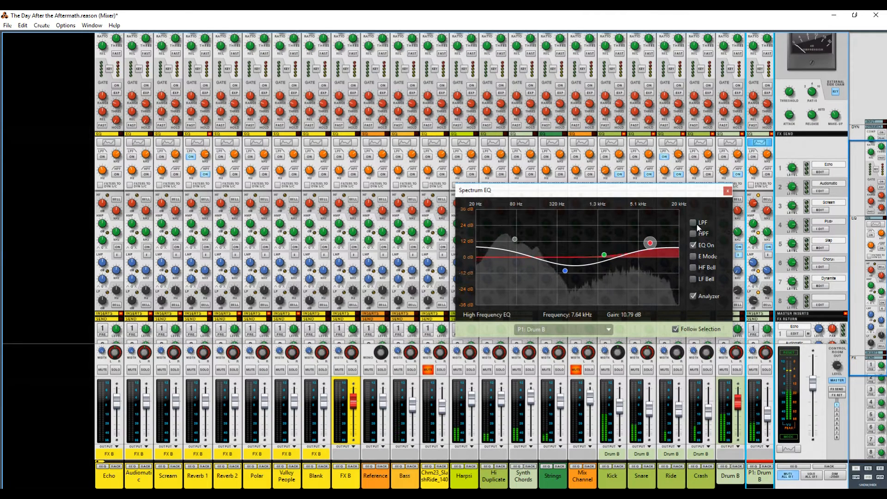
- Enable a high-pass filter at about 44 Hz on the parallel Drum B channel and close its EQ
click(692, 223)
click(692, 222)
click(693, 234)
drag(541, 250, 500, 252)
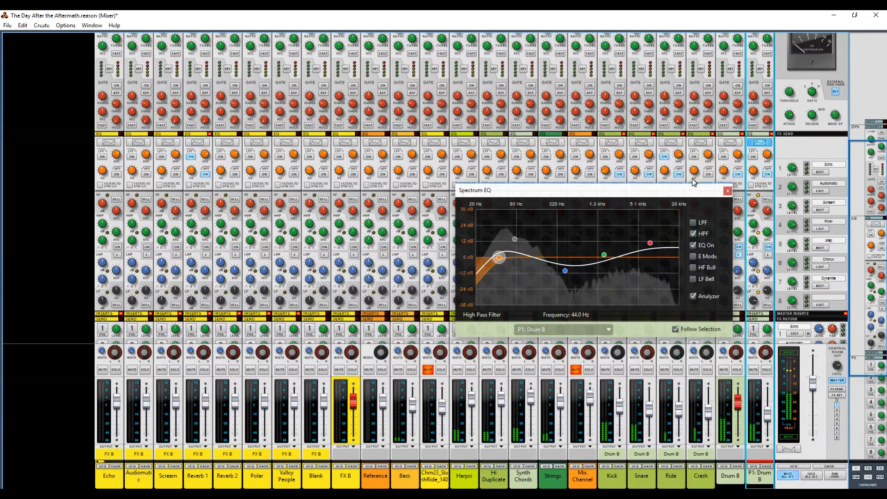
click(726, 191)
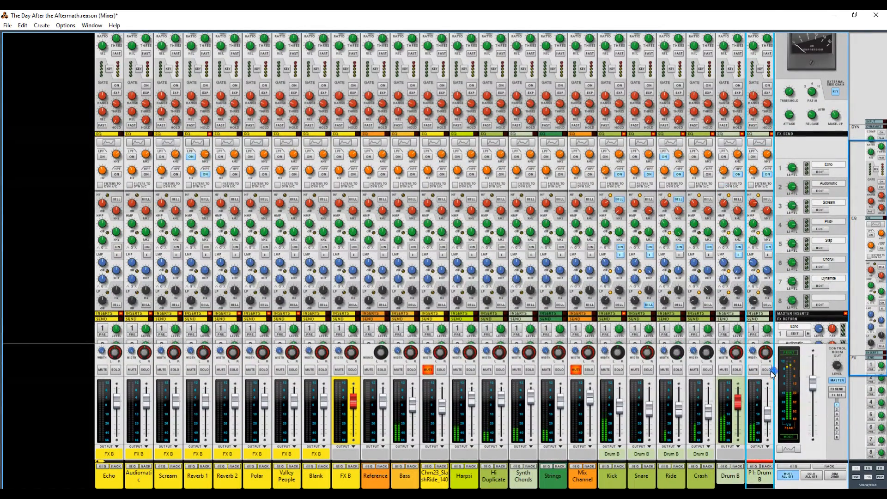
- Go to the parallel Drum B channel in the rack, show its insert effects and add an MClass Compressor
click(766, 466)
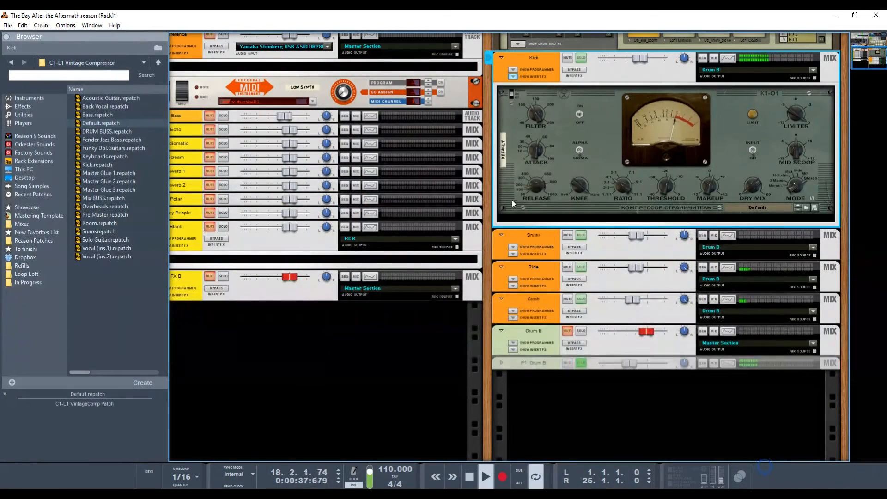
click(501, 363)
click(505, 392)
click(514, 386)
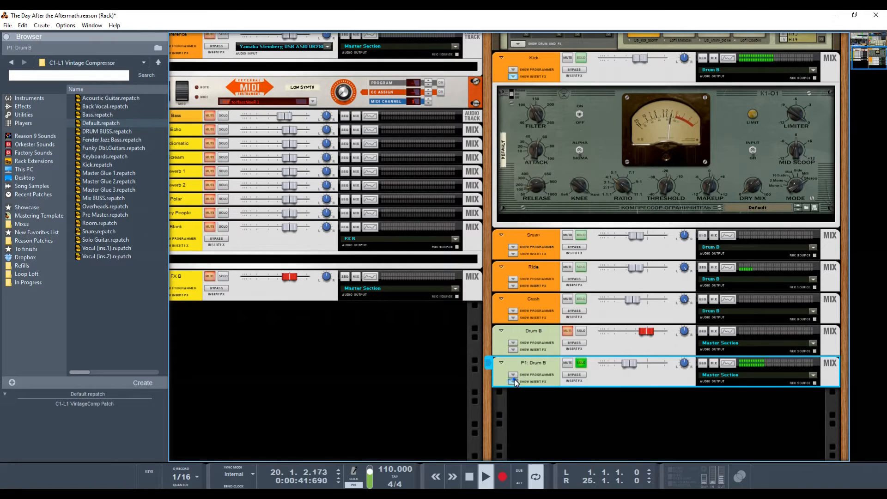
click(514, 380)
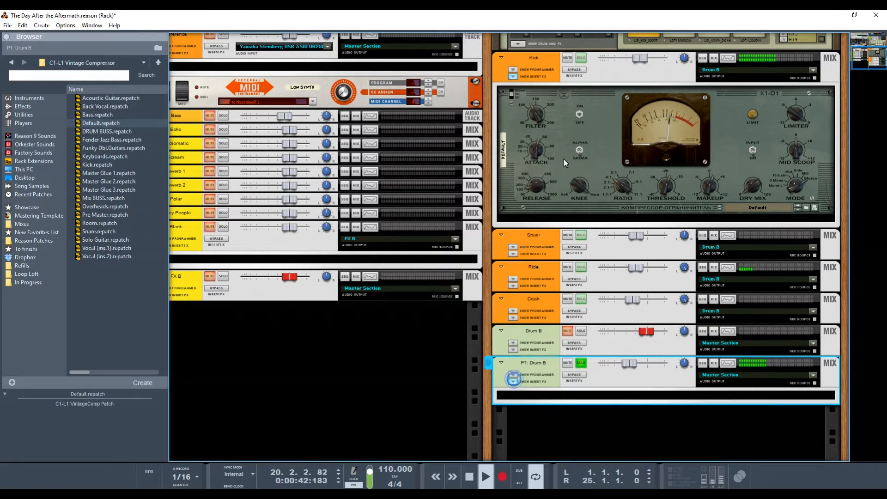
right_click(558, 394)
mouse_move(608, 187)
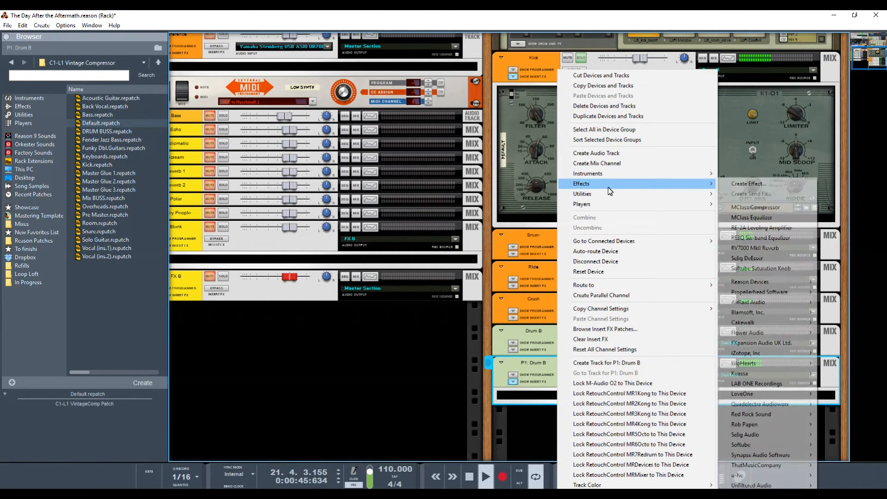
click(790, 207)
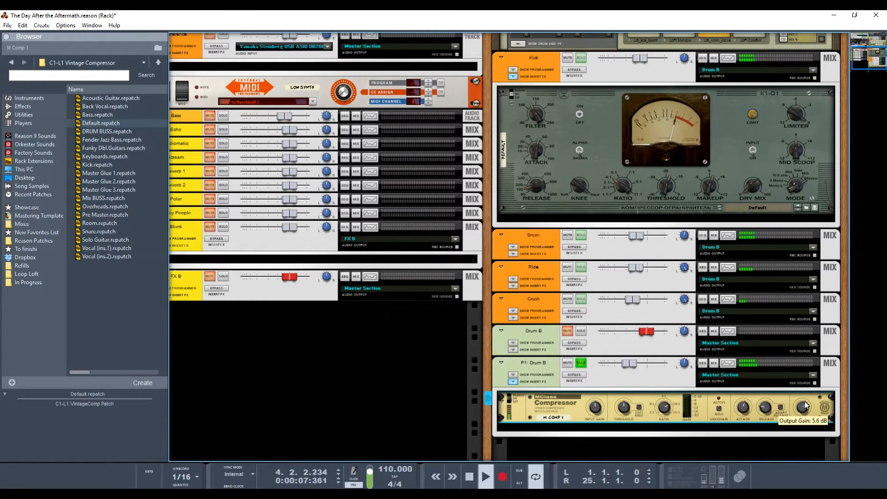
- Audition the parallel Drum B channel with its insert effects bypassed and its EQ switched off and on
drag(630, 363, 635, 367)
click(582, 375)
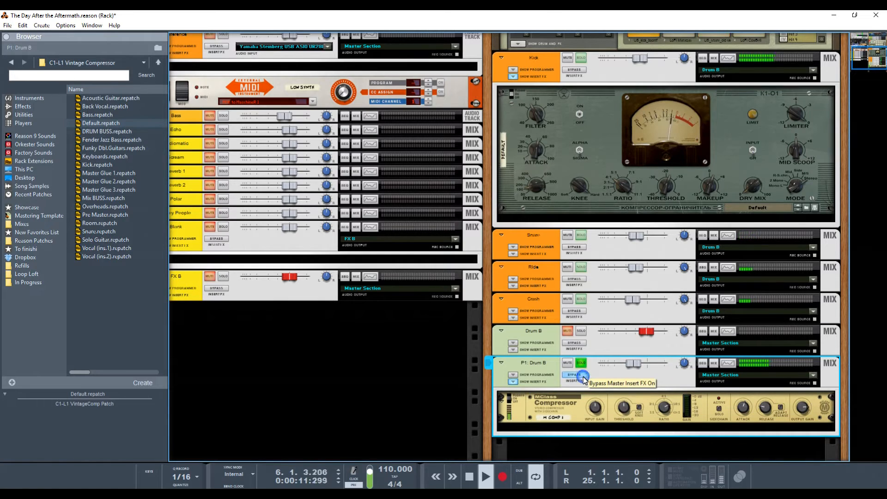
click(725, 364)
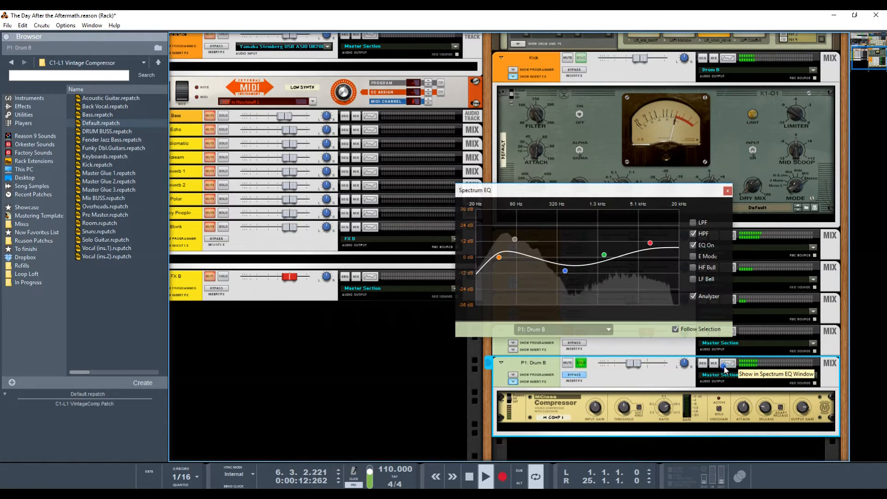
click(694, 244)
click(693, 245)
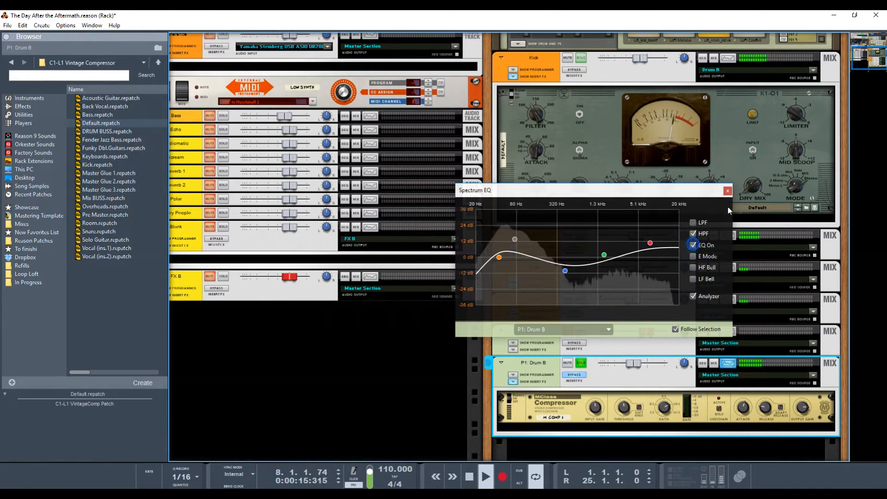
click(727, 191)
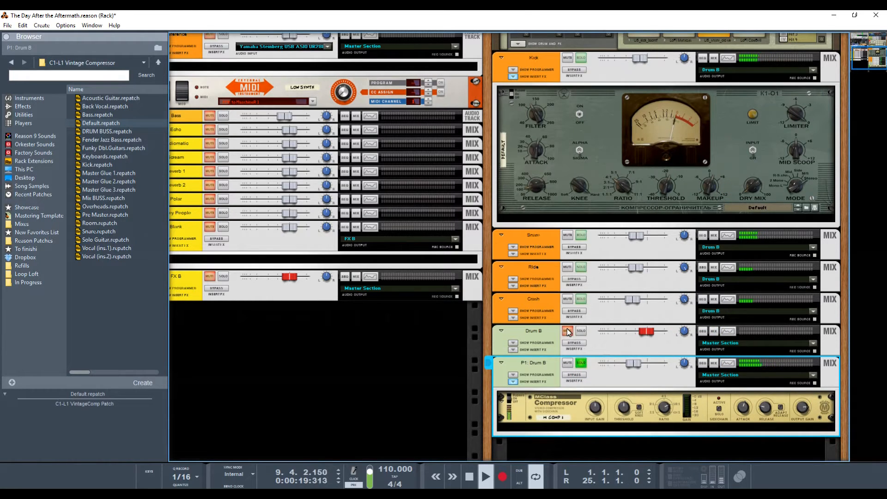
- Solo Drum B with its parallel channel, blend the parallel level at about -24.3 dB, and compare with the parallel solo off
mouse_move(630, 362)
mouse_down()
mouse_move(600, 363)
mouse_move(618, 362)
mouse_up()
click(582, 330)
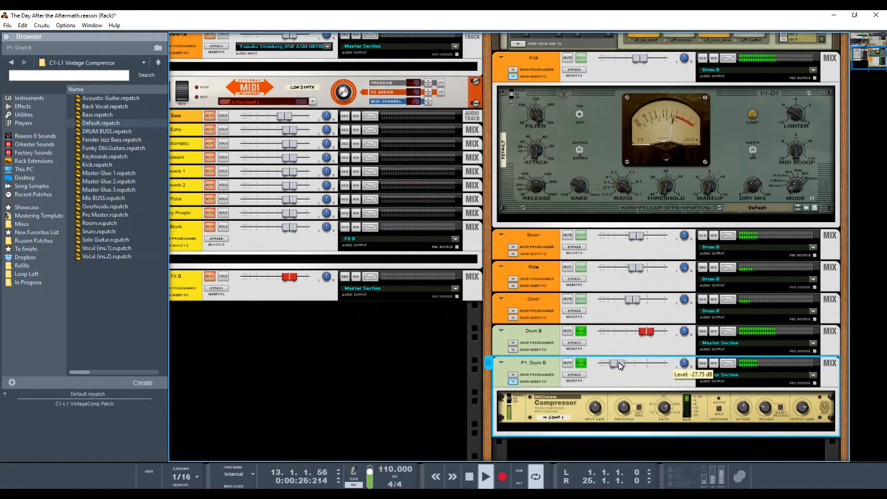
click(581, 363)
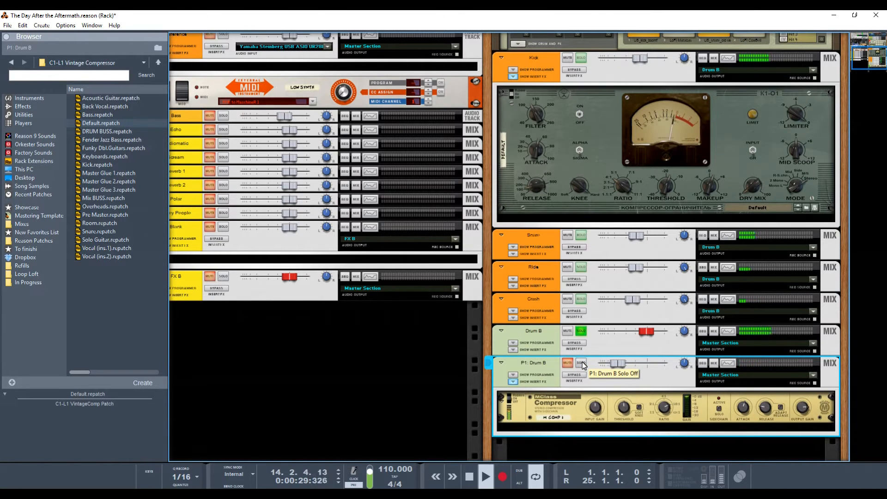
click(581, 362)
drag(617, 363, 618, 366)
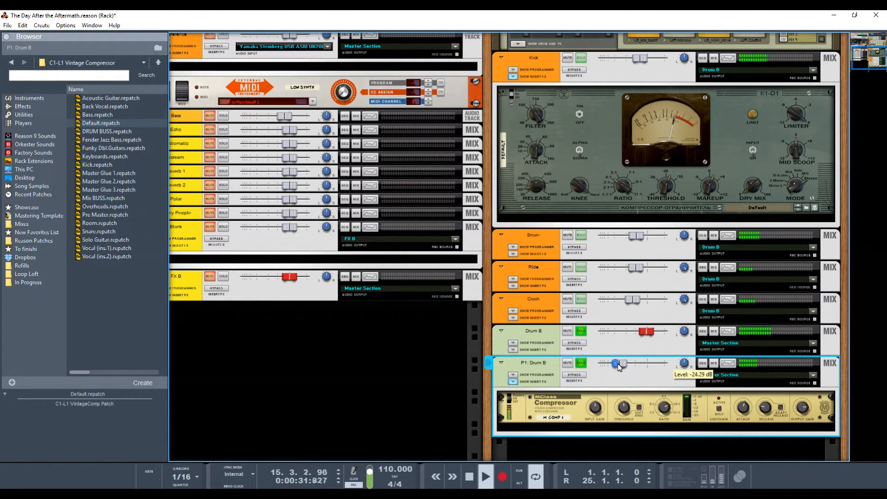
click(583, 362)
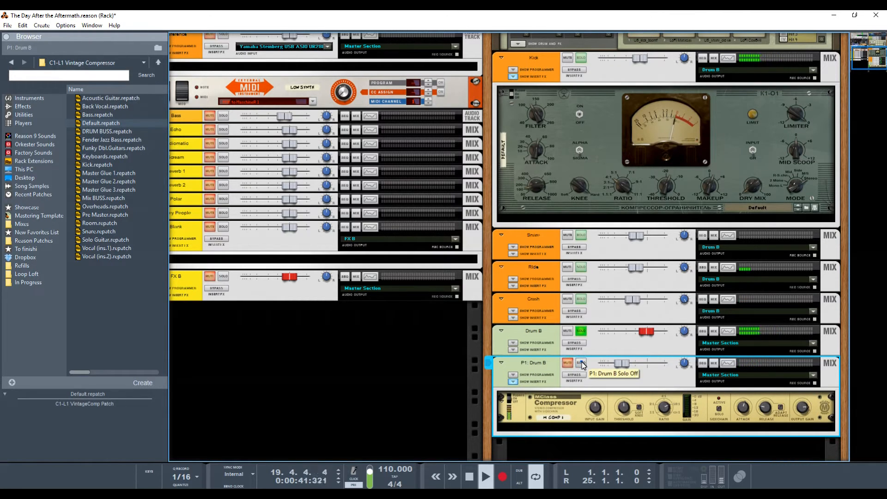
- Show Drum B's insert effects and look through the Reason effect devices for a compressor
drag(503, 350, 555, 363)
right_click(556, 364)
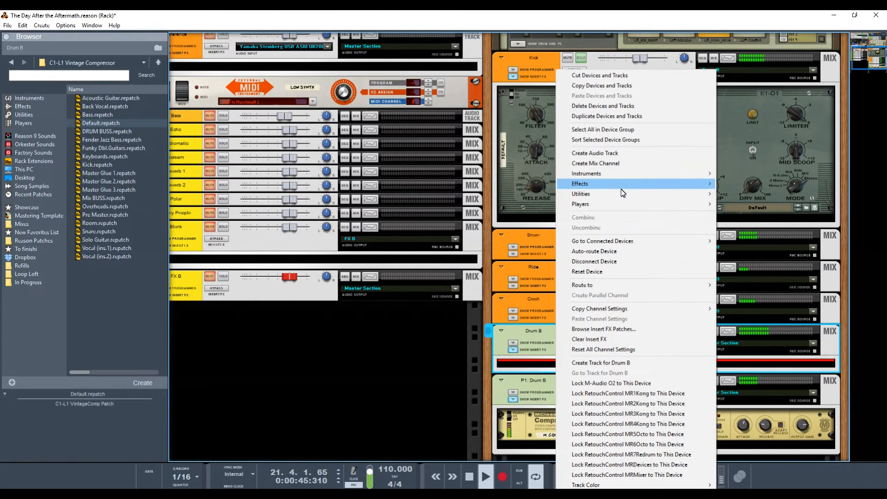
mouse_move(621, 185)
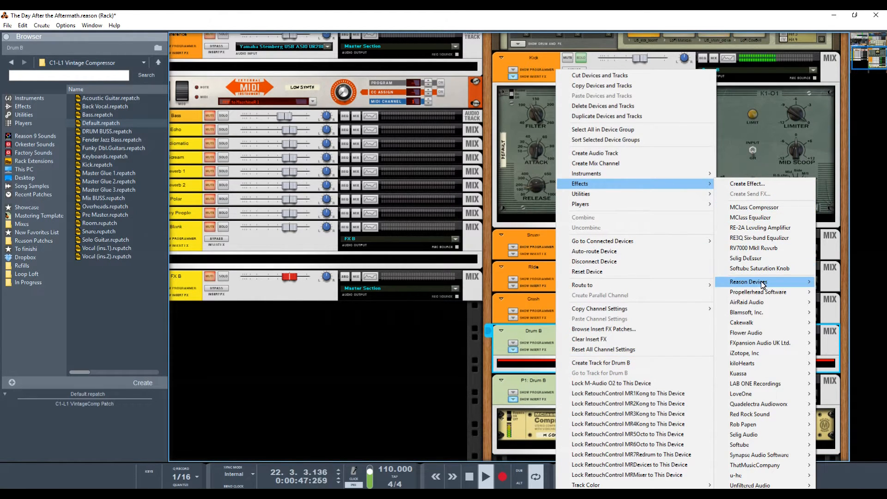
mouse_move(761, 284)
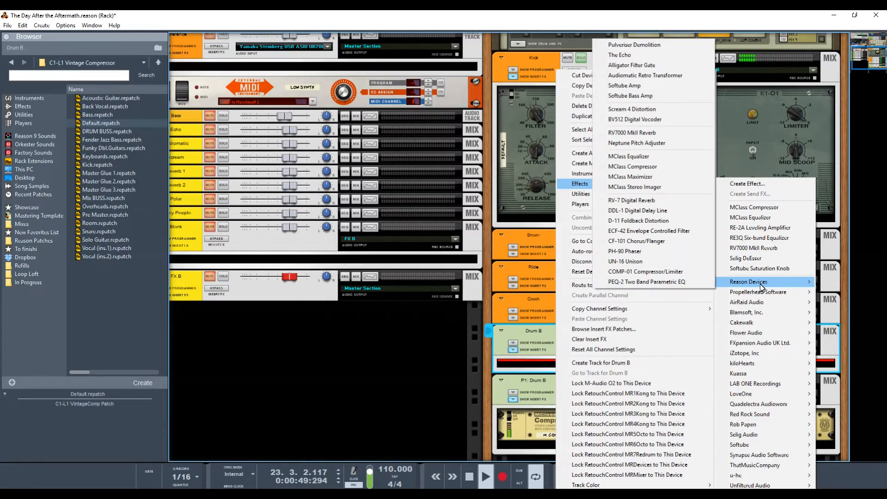
click(645, 271)
- Go to the mixer and take both Drum B and its parallel channel out of solo
key(alt+Tab)
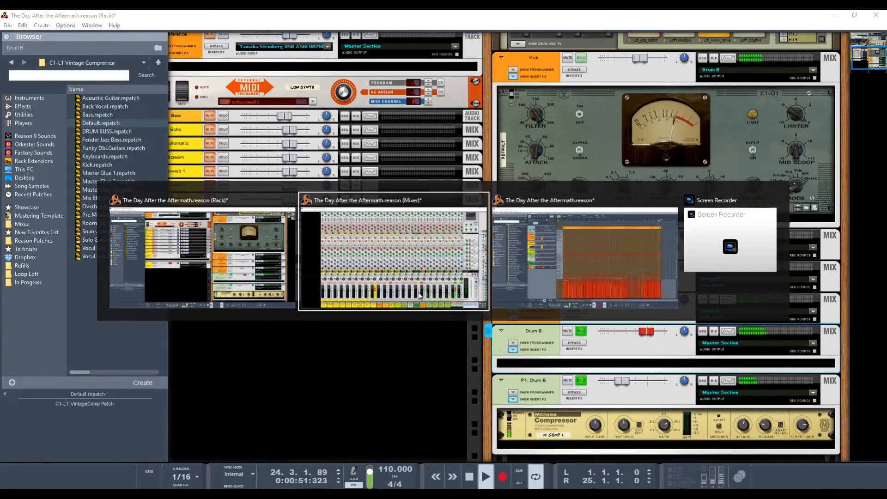
scroll(663, 225, down, 5)
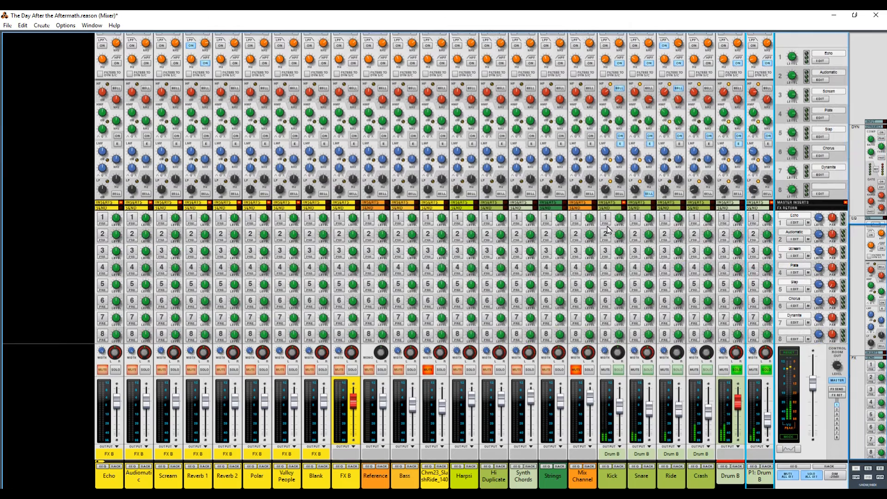
click(768, 369)
click(737, 369)
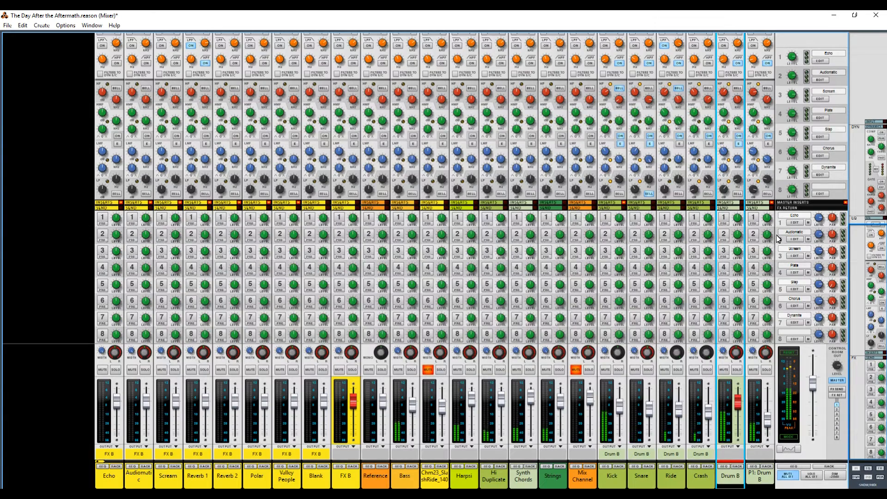
- Go to the FX5 (Slap) send effect in the rack and unfold the Reverb 2 channel
click(791, 292)
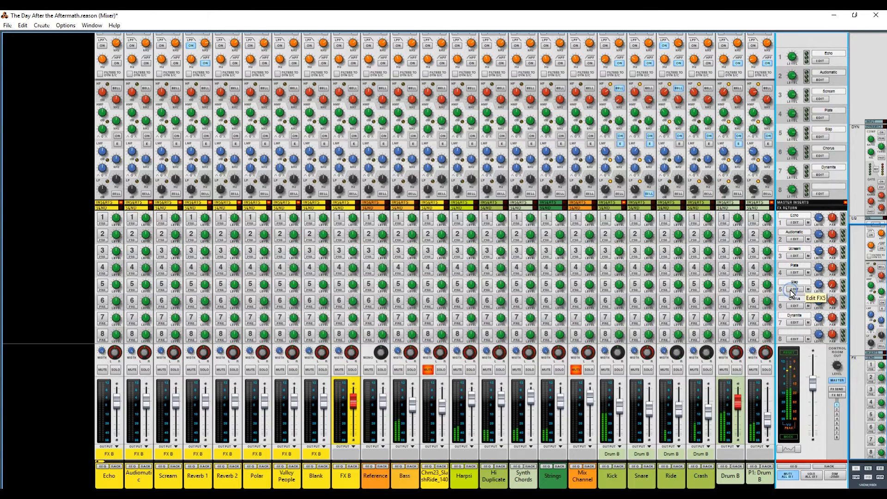
click(822, 137)
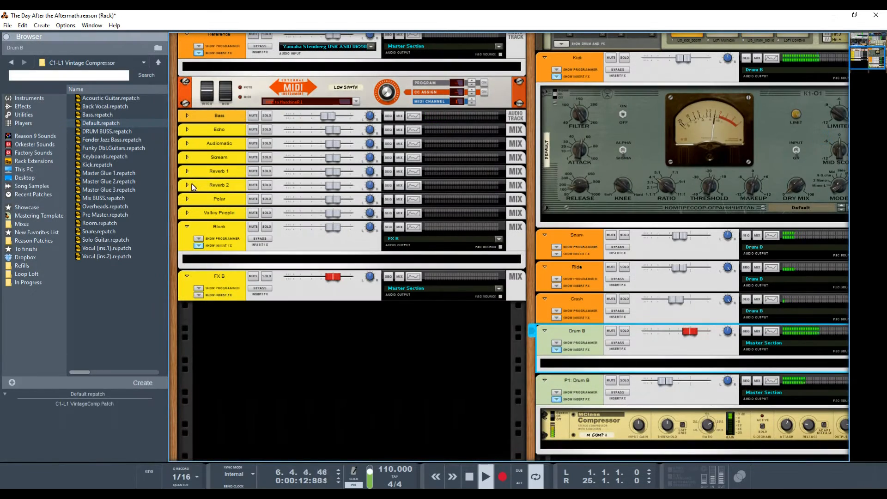
click(187, 185)
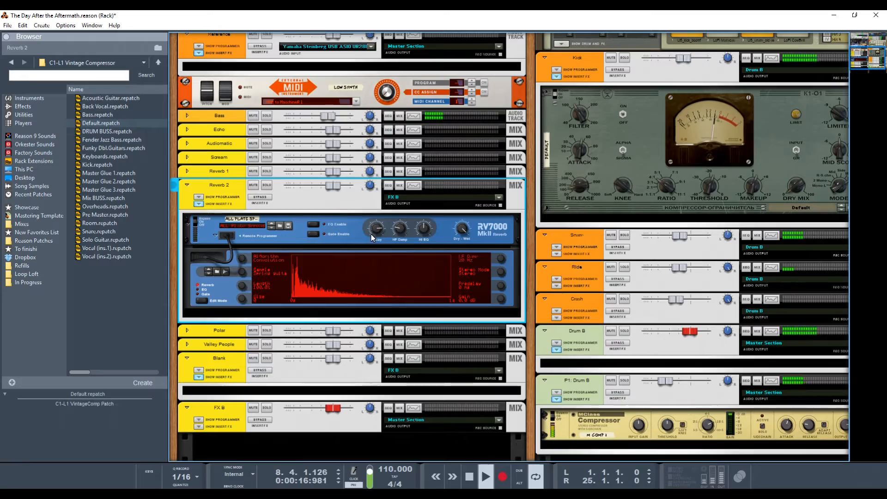
- Enable the FX5 send on the Snare channel in the mixer and raise the Reverb 2 fader
key(F5)
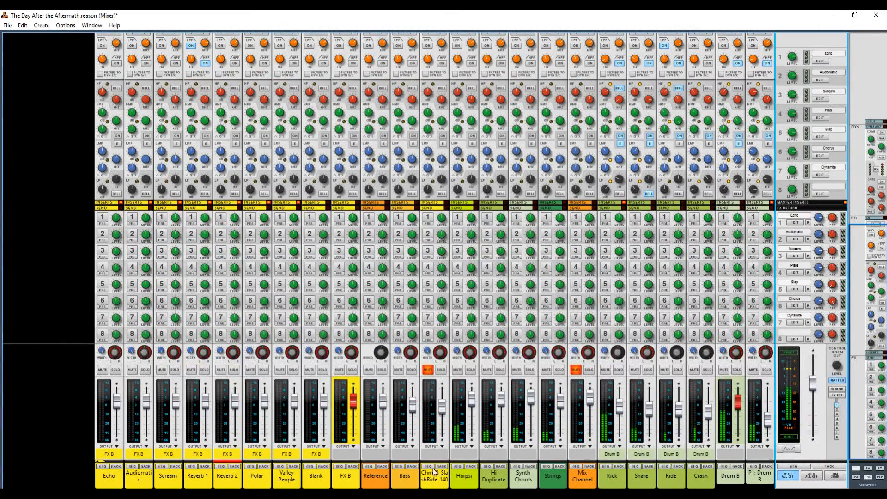
click(634, 285)
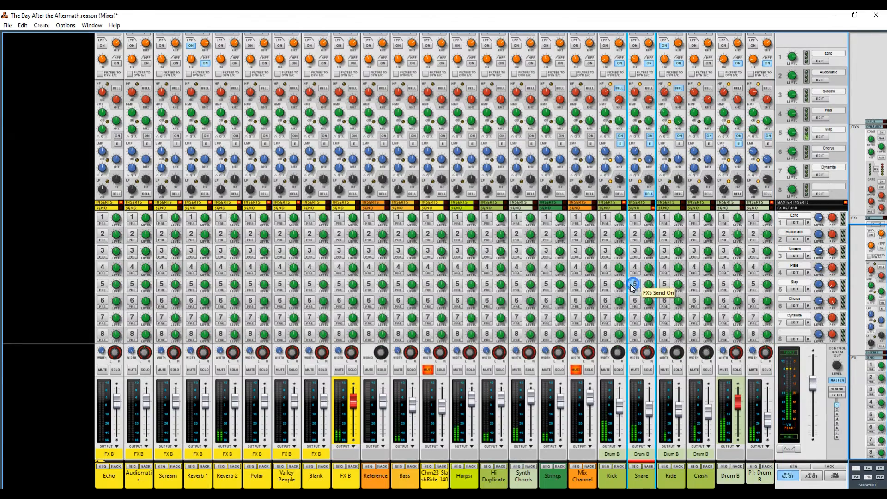
drag(234, 401, 233, 390)
- Enable the low-pass and high-pass filters on the Reverb 2 channel
scroll(215, 259, up, 3)
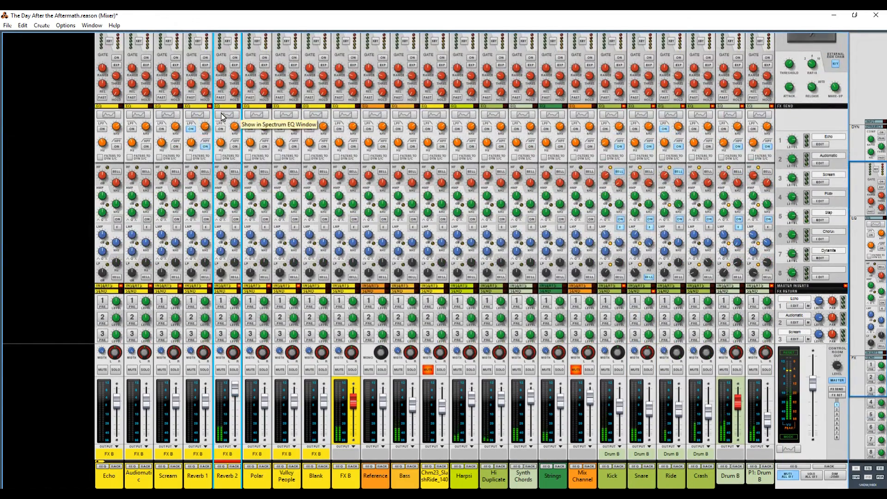
click(220, 129)
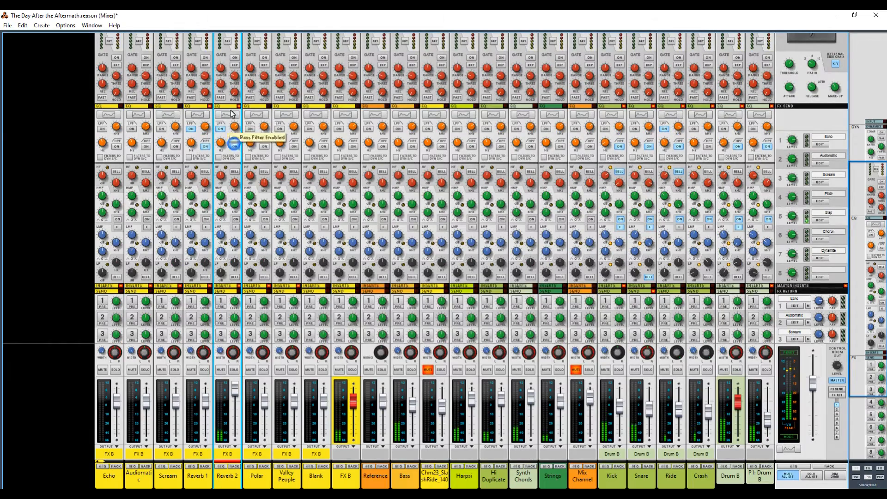
scroll(220, 140, down, 3)
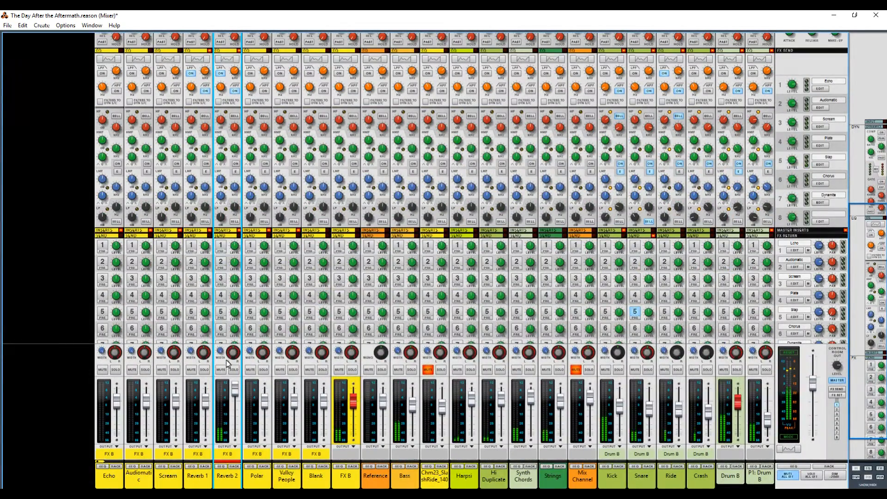
- Return to the rack with Reverb 2's RV7000 in view
key(F6)
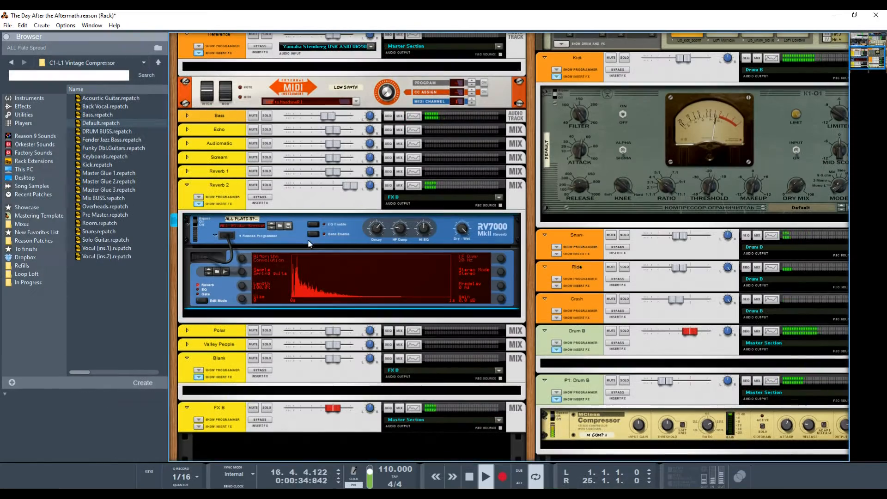
key(alt+Tab)
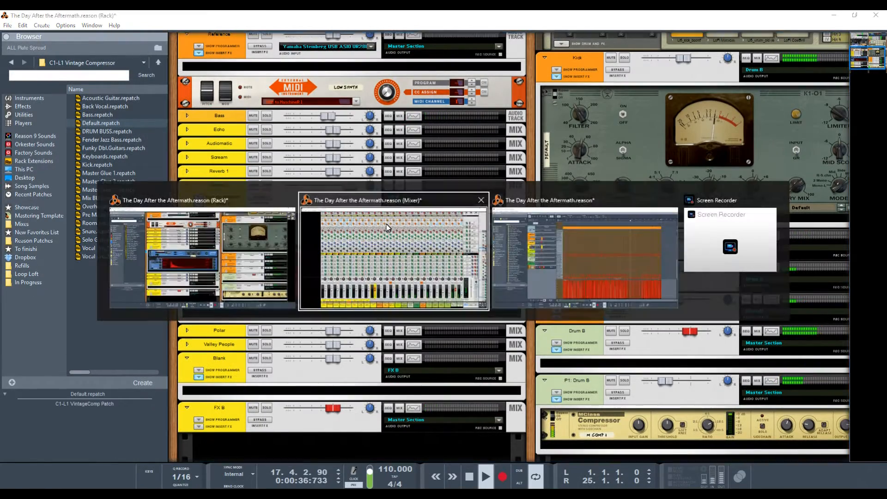
click(499, 286)
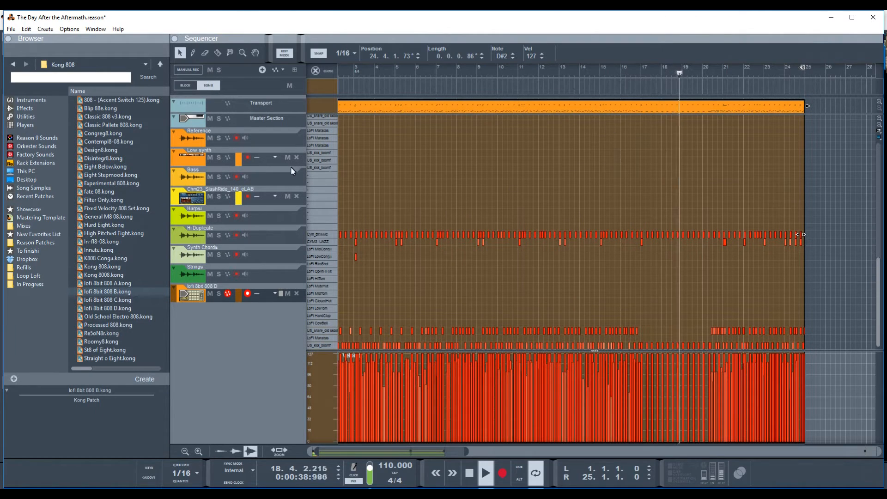
key(alt+Tab)
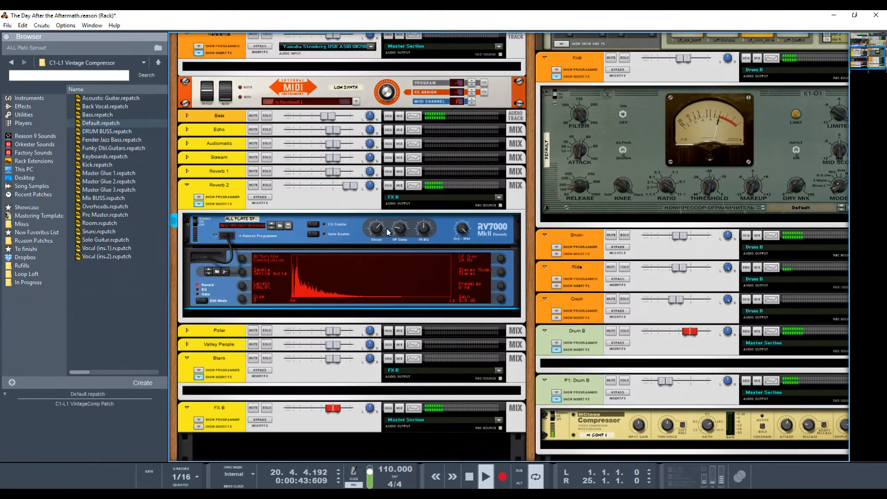
- Browse the RV7000 patch list for Reverb 2 and close it without loading another patch
mouse_move(382, 234)
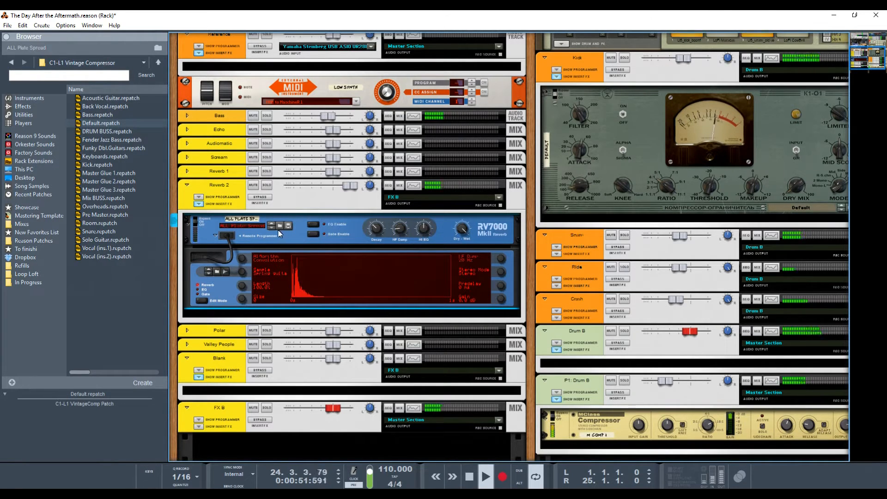
click(257, 229)
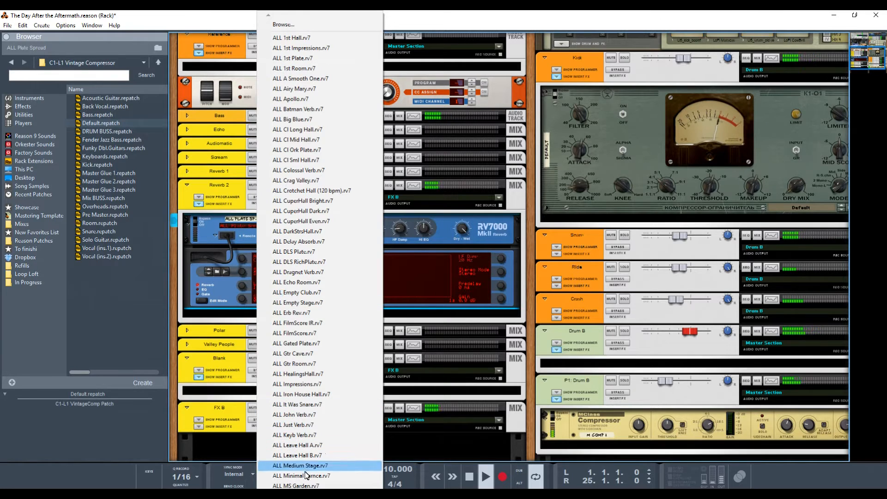
scroll(318, 249, down, 5)
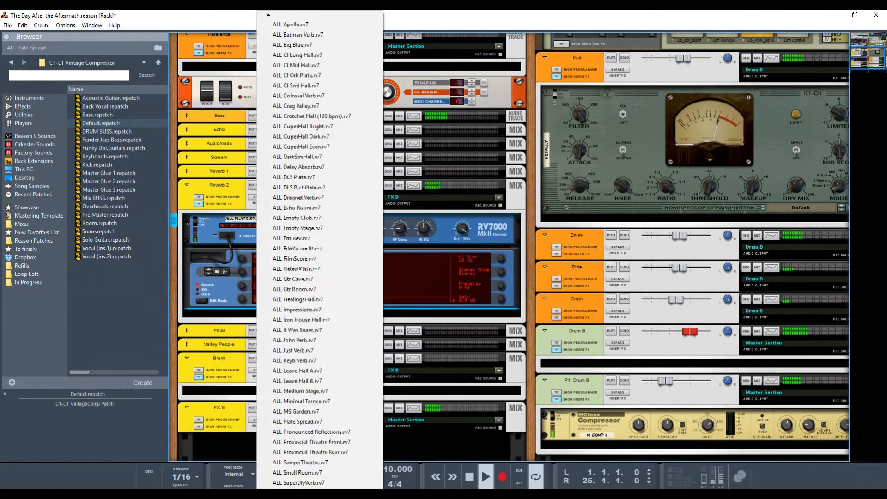
scroll(323, 424, down, 1)
click(329, 368)
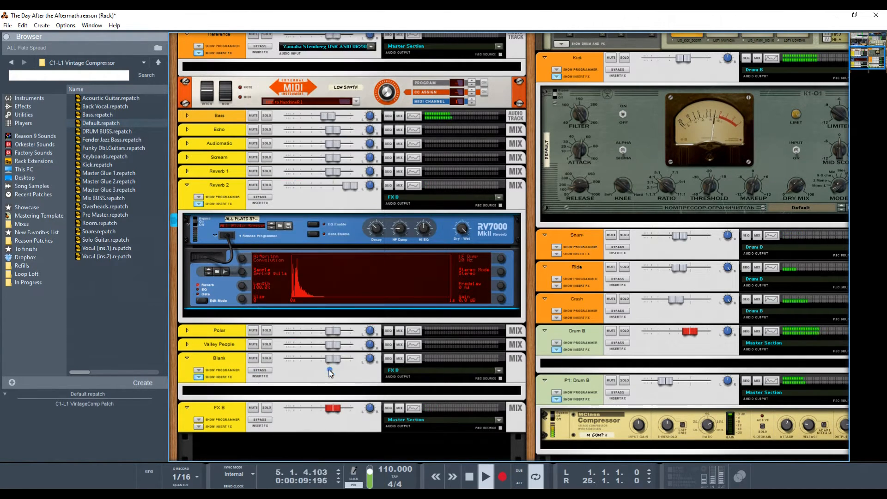
- Lengthen the decay of Reverb 2's RV7000 and lower the channel level to about -4.9 dB
drag(381, 232, 381, 217)
drag(350, 185, 322, 191)
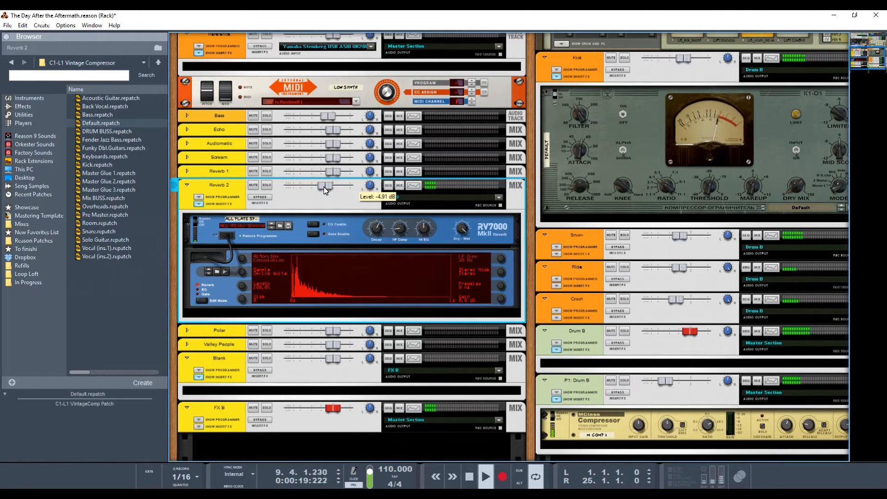
- Compare the mix with Reverb 2 muted and unmuted, and fine-tune its level slightly upward
click(253, 186)
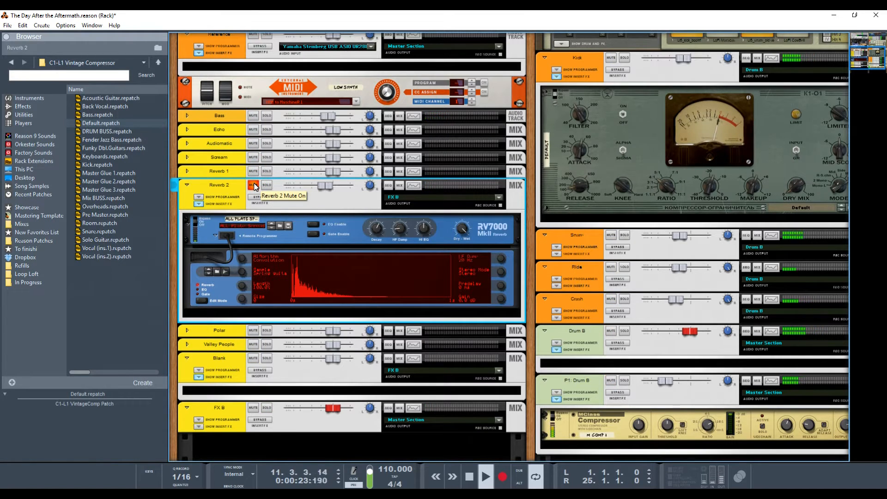
click(254, 186)
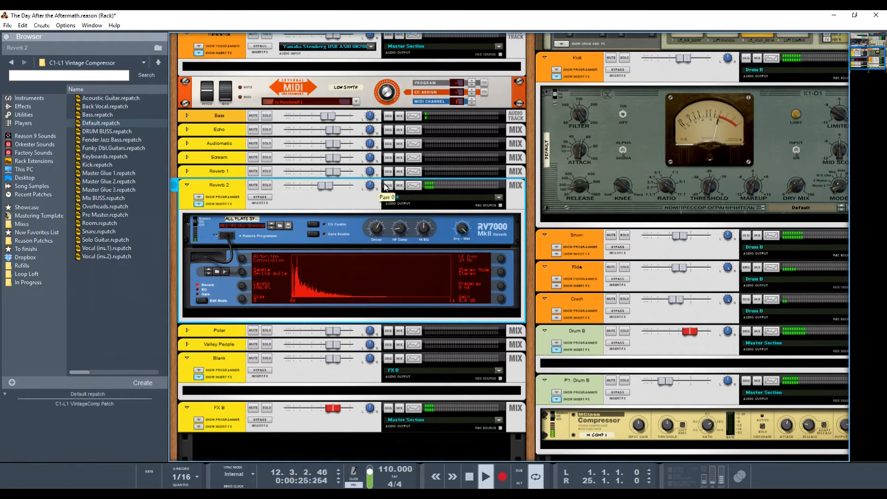
drag(330, 186, 334, 188)
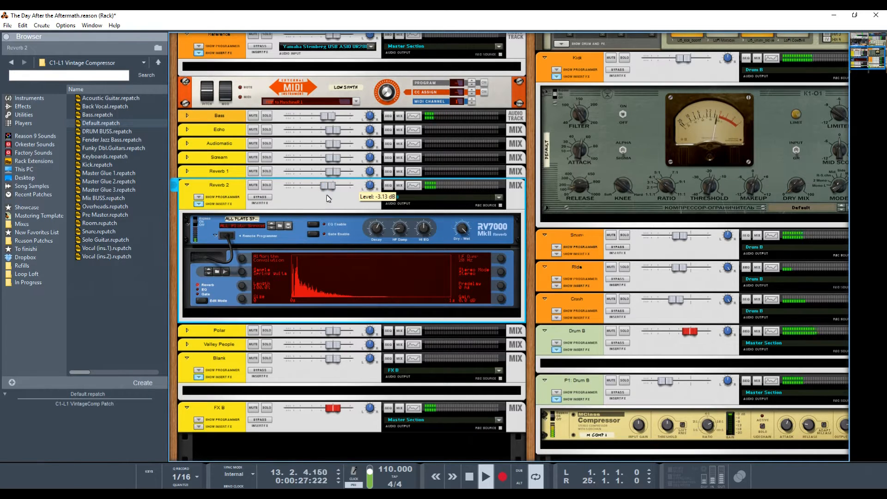
drag(331, 190, 329, 190)
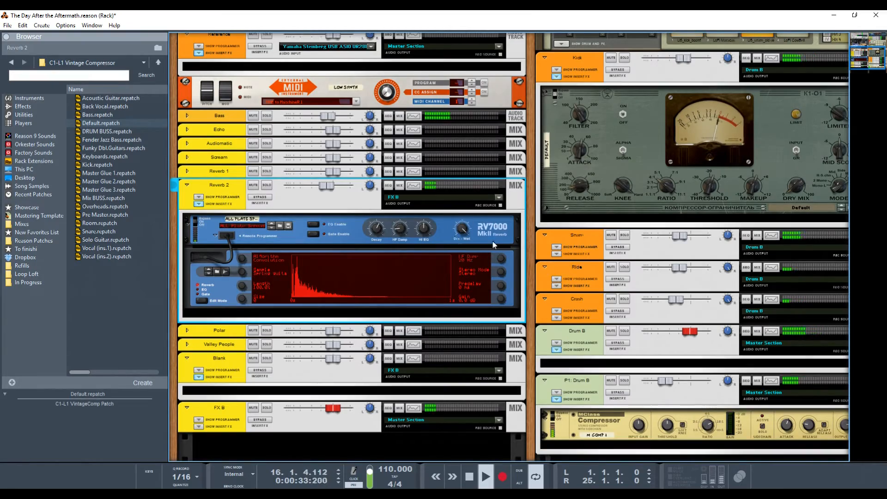
- Enable the FX4 (Plate) send on Drum B in the mixer, and unfold its Reverb 1 channel in the rack
key(F7)
key(F5)
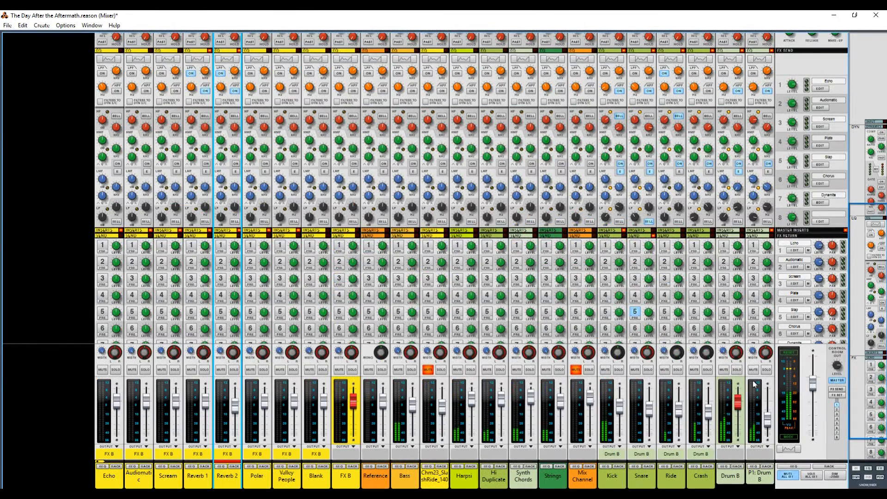
click(723, 295)
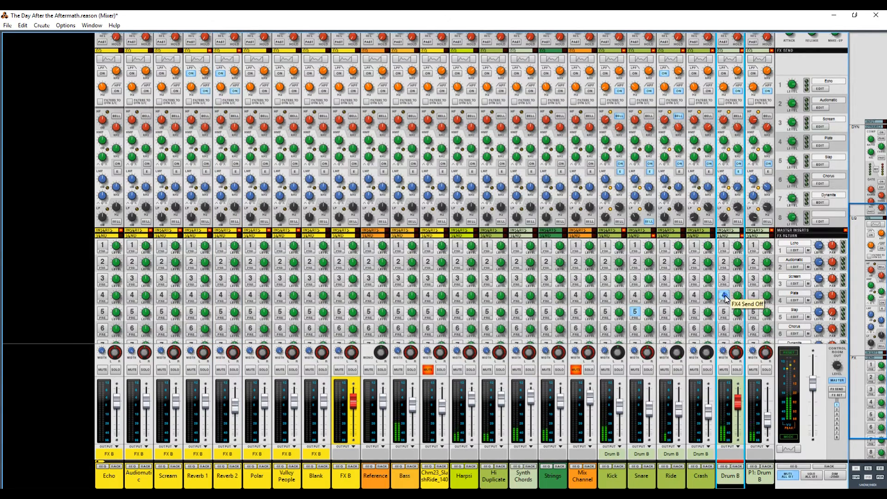
click(820, 146)
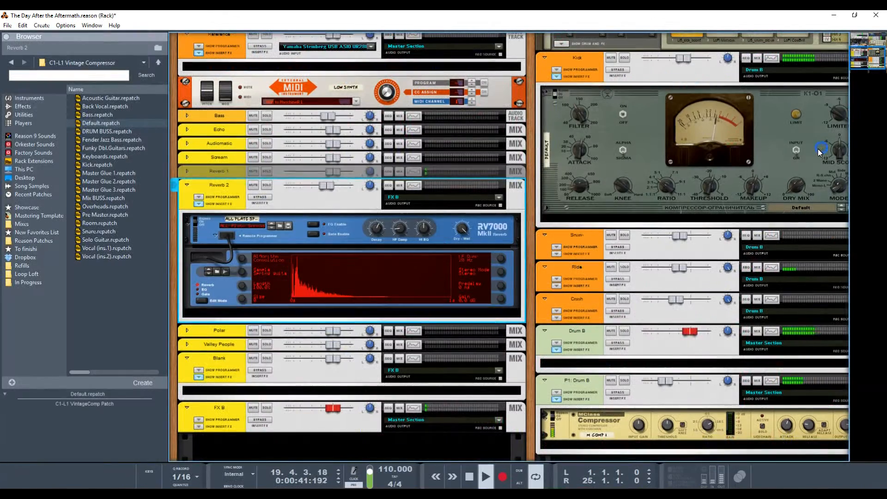
click(187, 171)
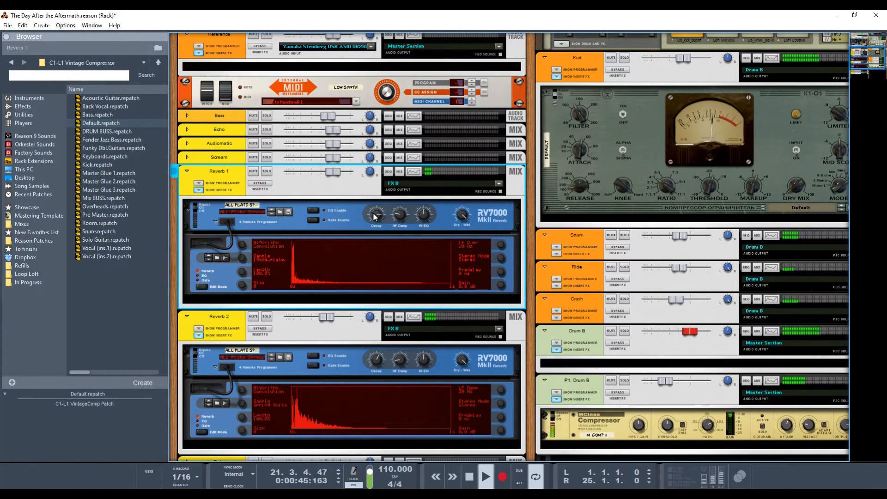
- Examine the high-pass and low-pass filter curves of Reverb 1 and Reverb 2 in the Spectrum EQ
click(414, 171)
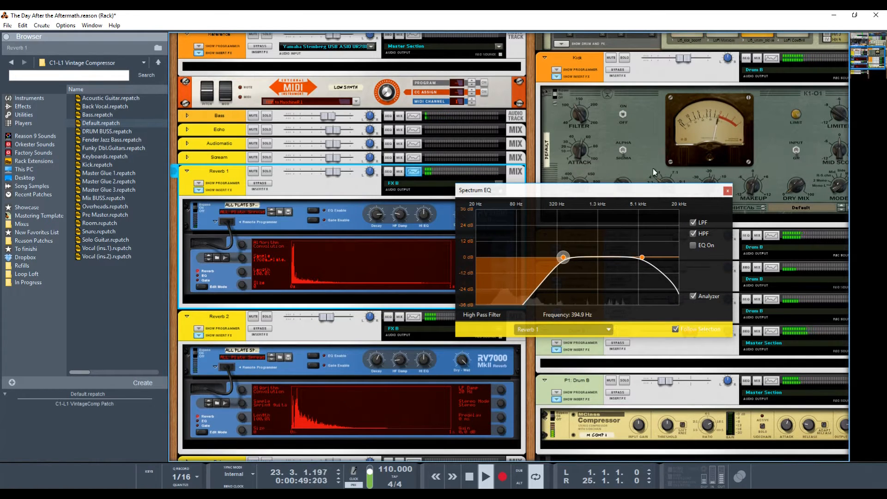
click(727, 190)
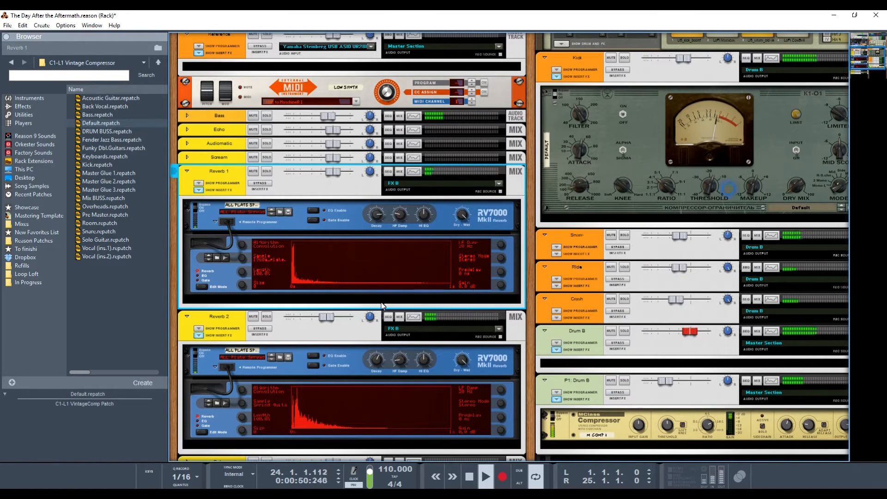
click(413, 317)
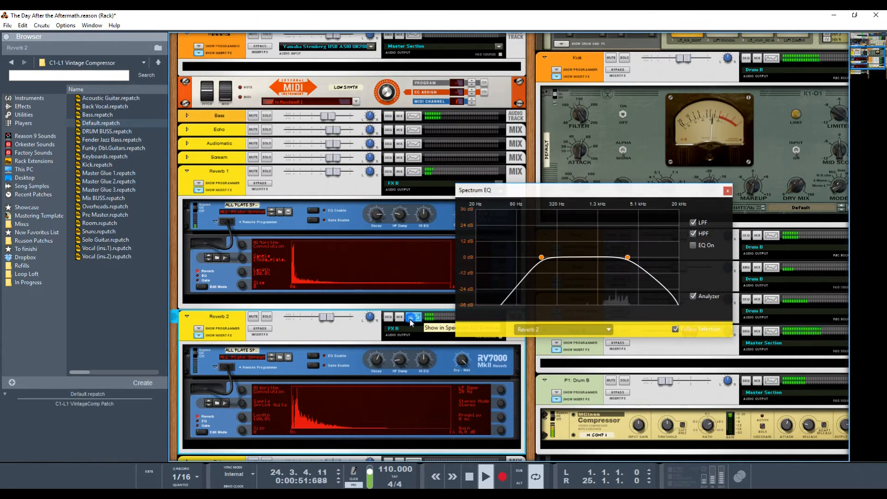
click(693, 245)
click(727, 191)
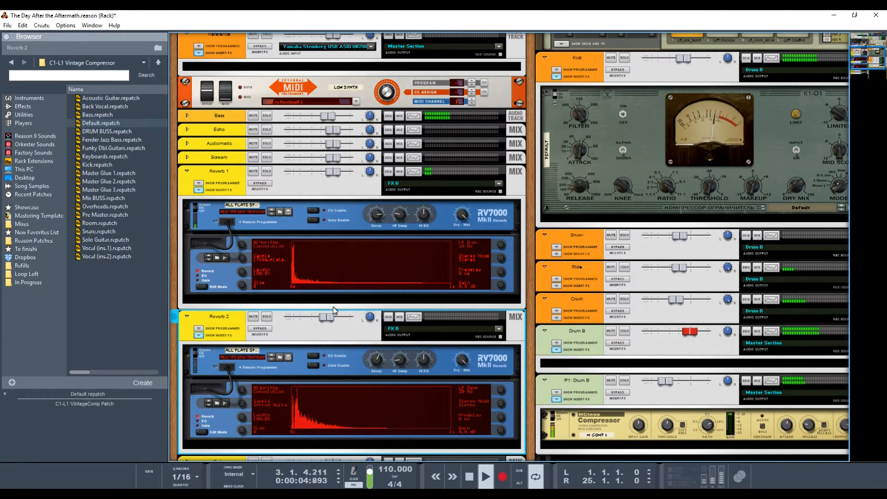
- Turn off Drum B's FX4 (Plate) send, enable it on Kick, Snare, Ride and Crash, and compare with FX B muted
key(F5)
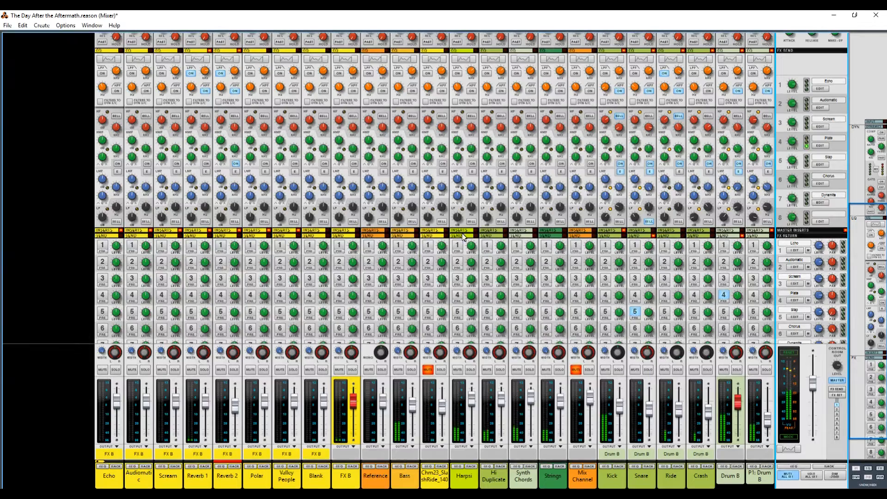
click(723, 296)
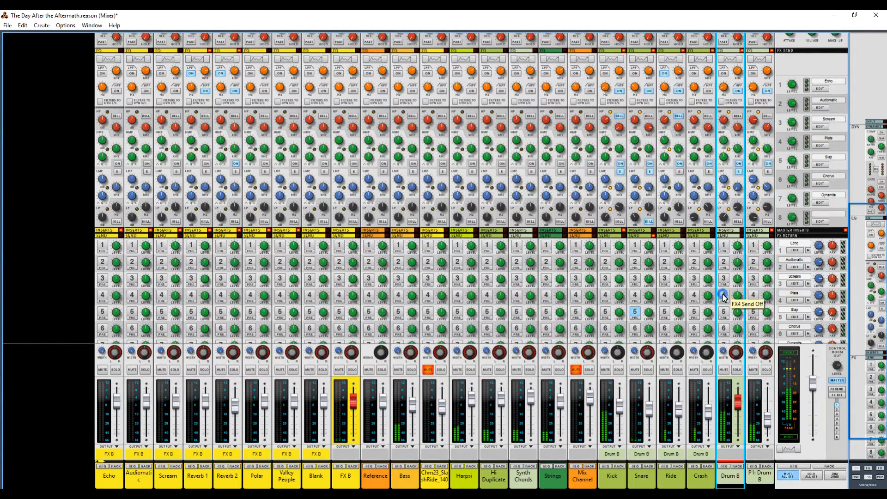
click(664, 295)
click(693, 295)
click(635, 295)
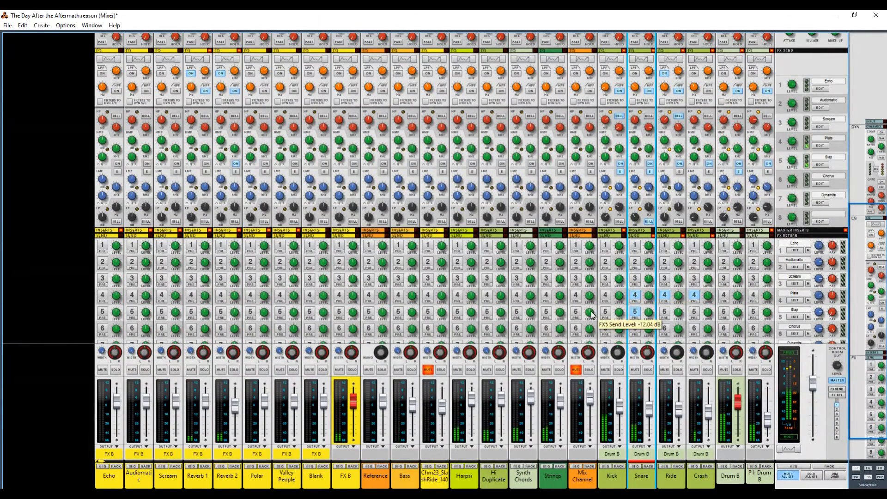
click(605, 295)
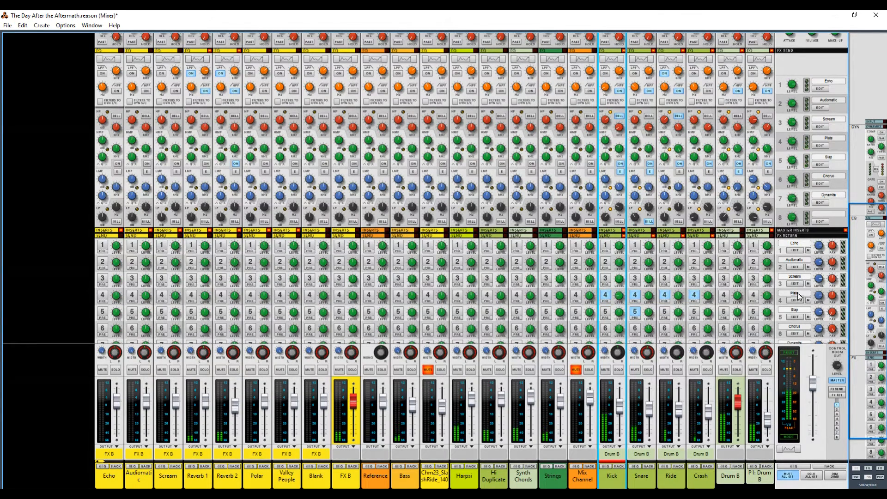
click(338, 368)
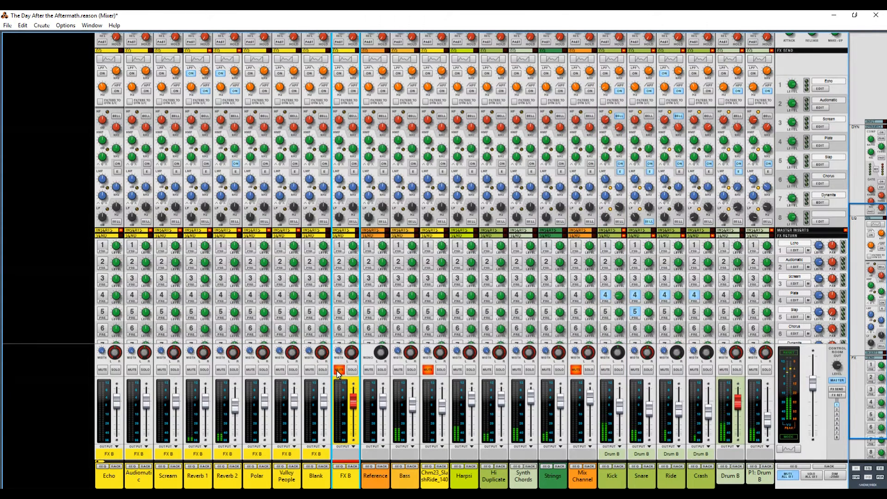
click(338, 369)
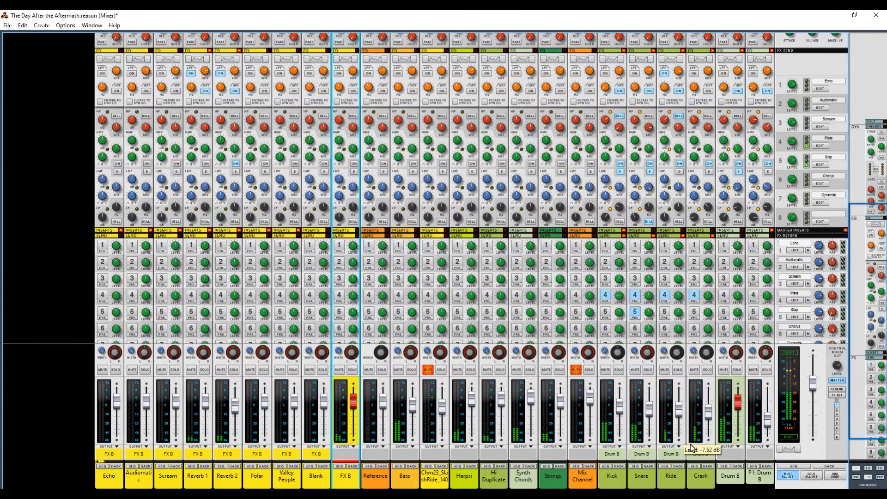
- Insert a Softube Saturation Knob on the Drum B bus and set its saturation type to Neutral
click(738, 467)
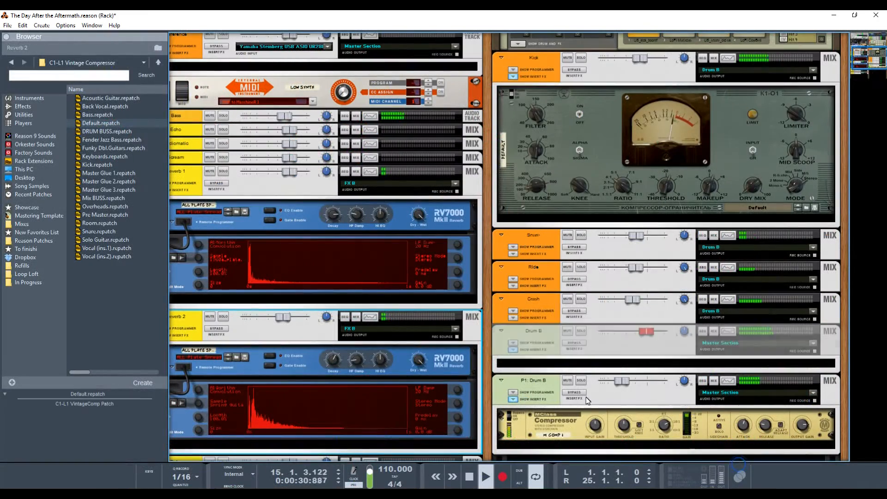
right_click(544, 354)
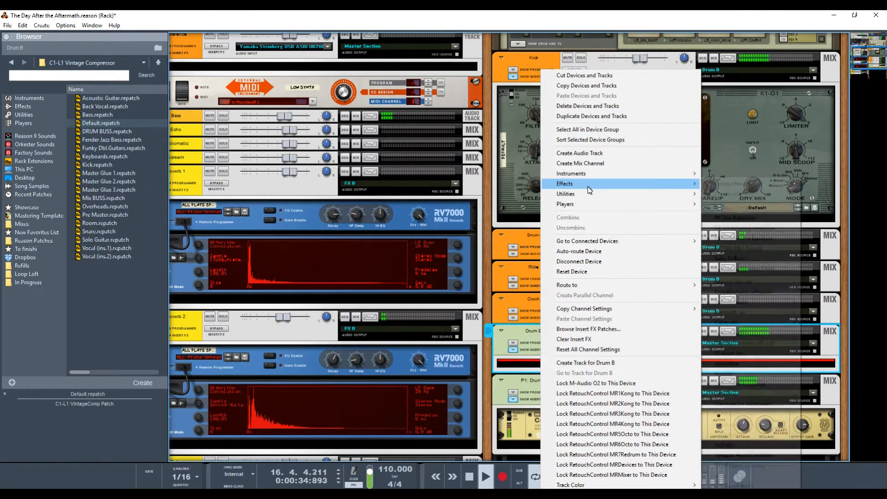
mouse_move(580, 184)
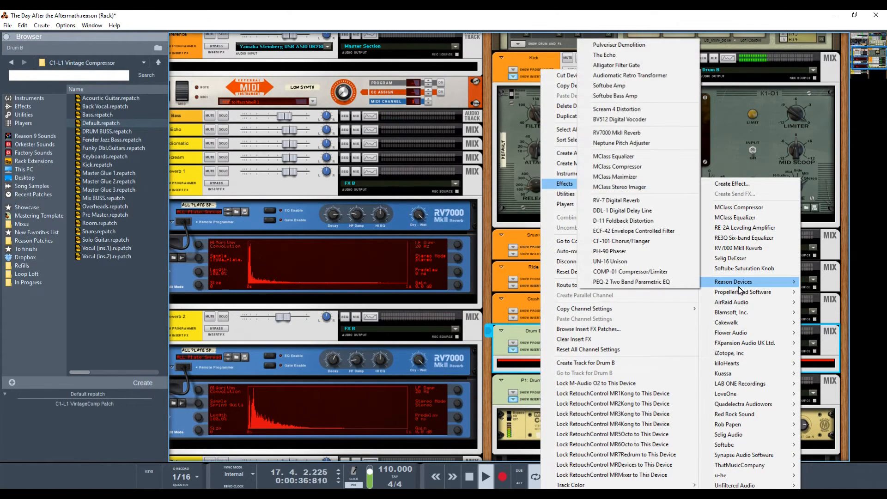
click(742, 269)
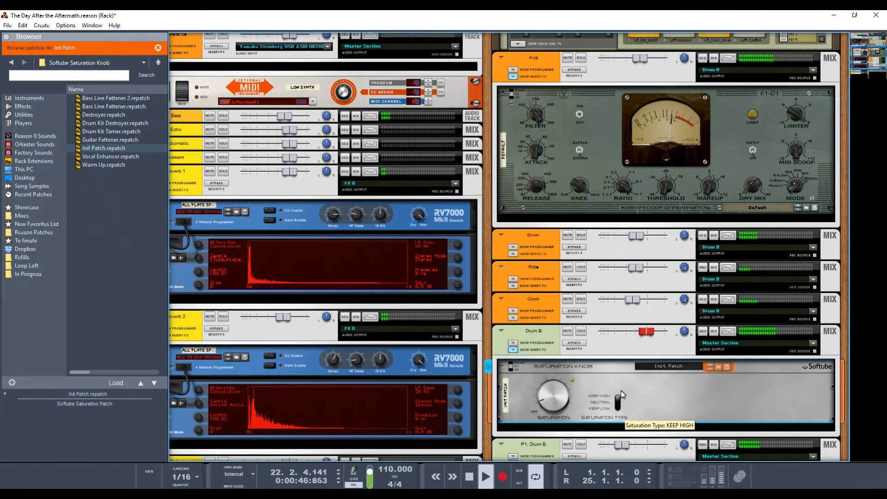
click(616, 413)
click(617, 408)
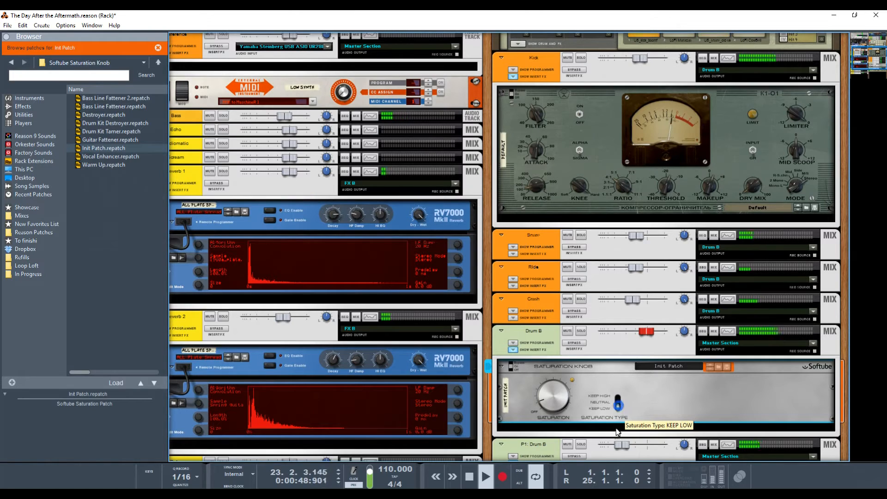
click(618, 403)
- Lower the Drum B level slightly and set the P1: Drum B parallel channel to about -22 dB
drag(648, 332, 644, 332)
scroll(680, 367, down, 4)
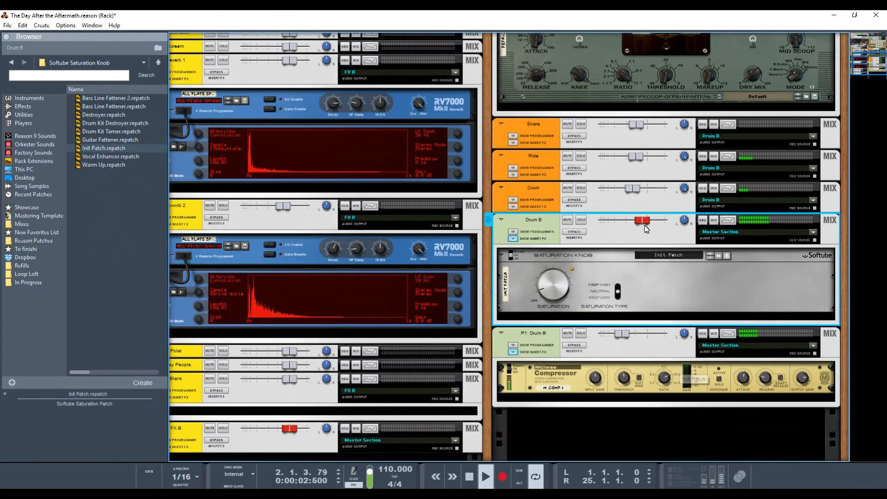
click(620, 333)
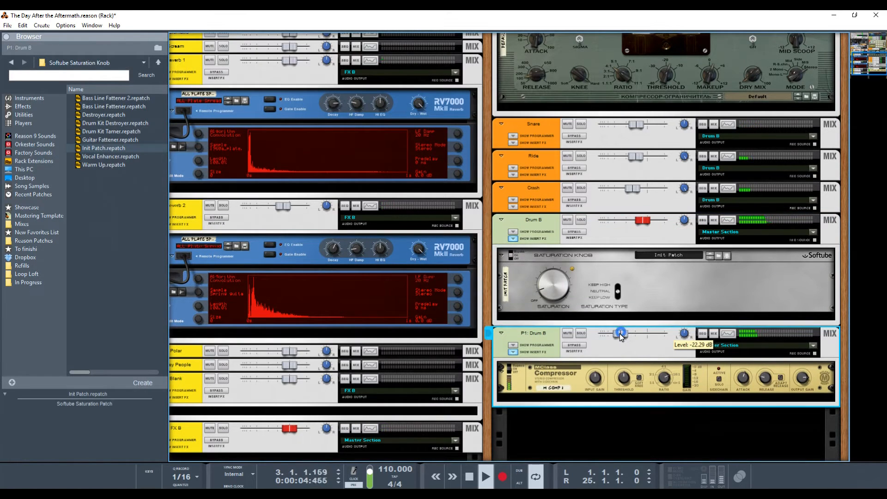
- Try an Audiomatic Retro Transformer insert after the Saturation Knob on Drum B, working its Transform control
right_click(692, 287)
mouse_move(757, 213)
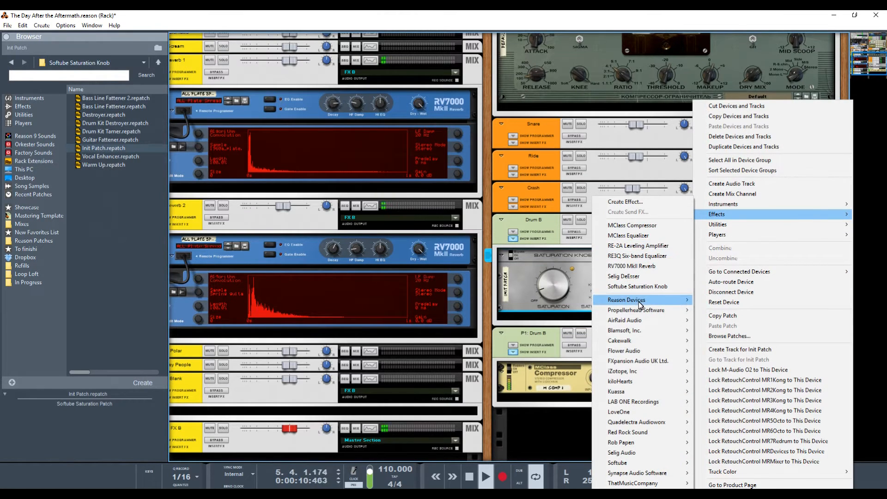
mouse_move(641, 303)
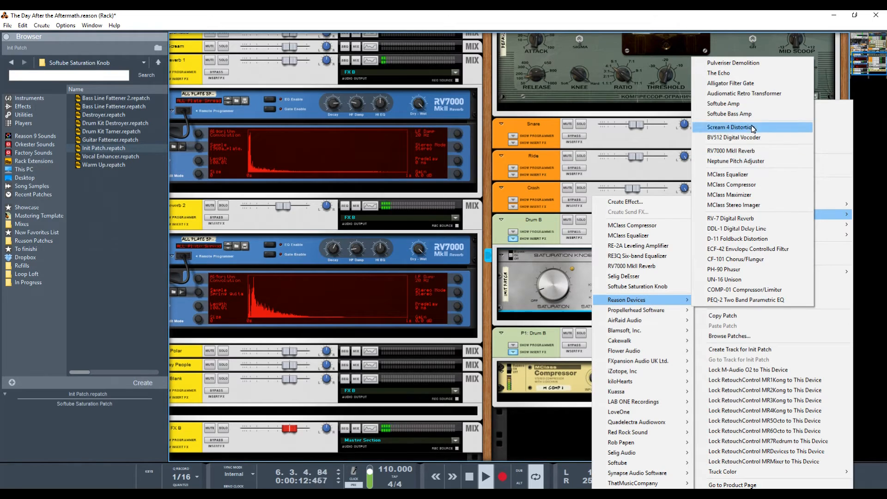
click(751, 95)
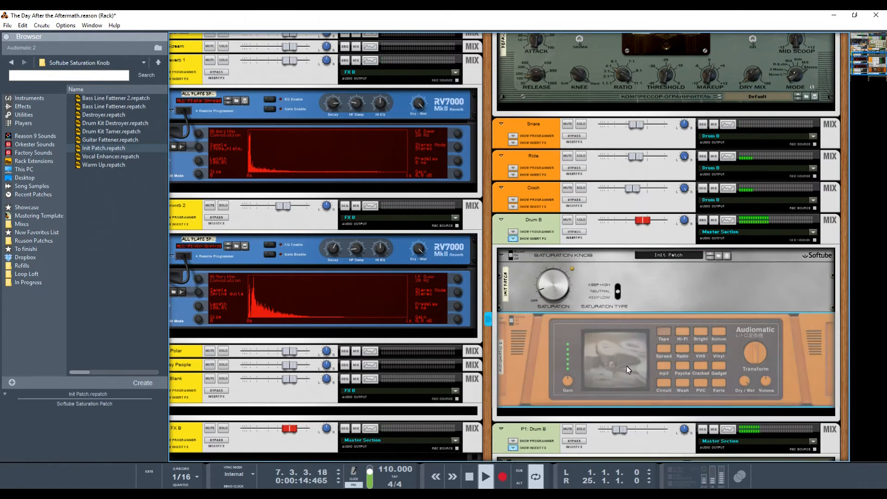
drag(757, 354, 753, 376)
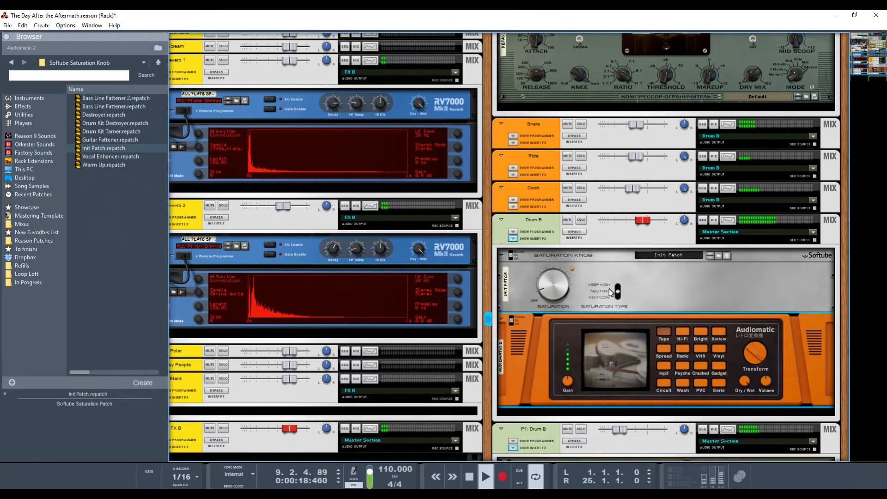
click(568, 231)
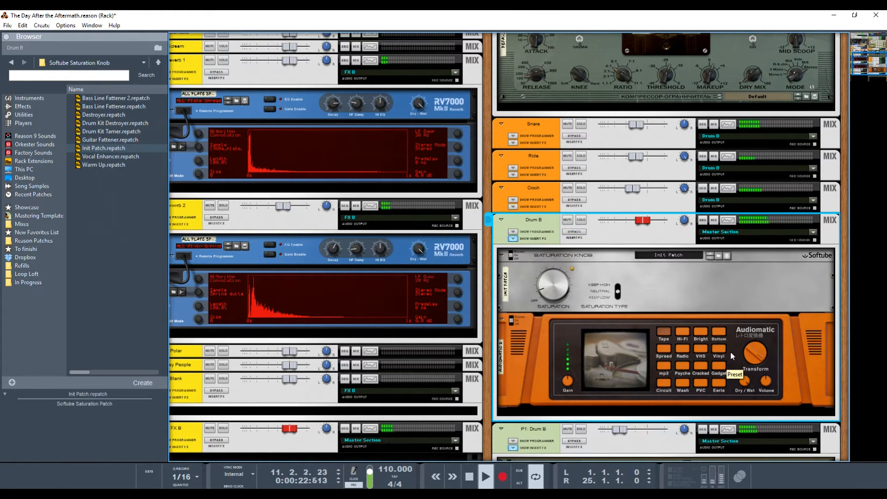
click(759, 367)
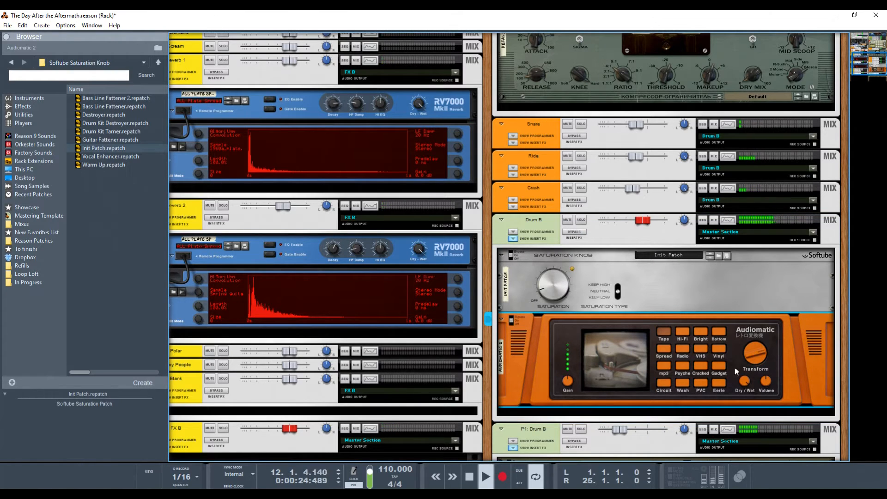
- Audition the Radio and VHS presets on Drum B's Audiomatic insert, and delete the device
click(683, 352)
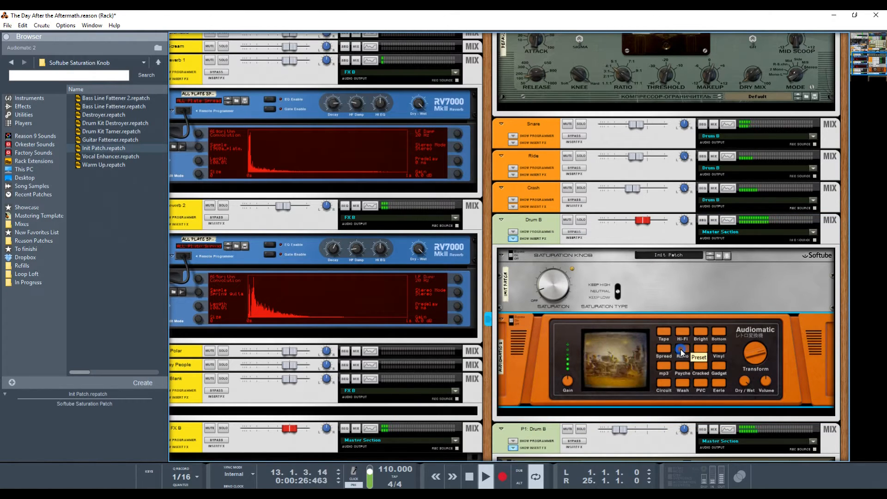
click(701, 349)
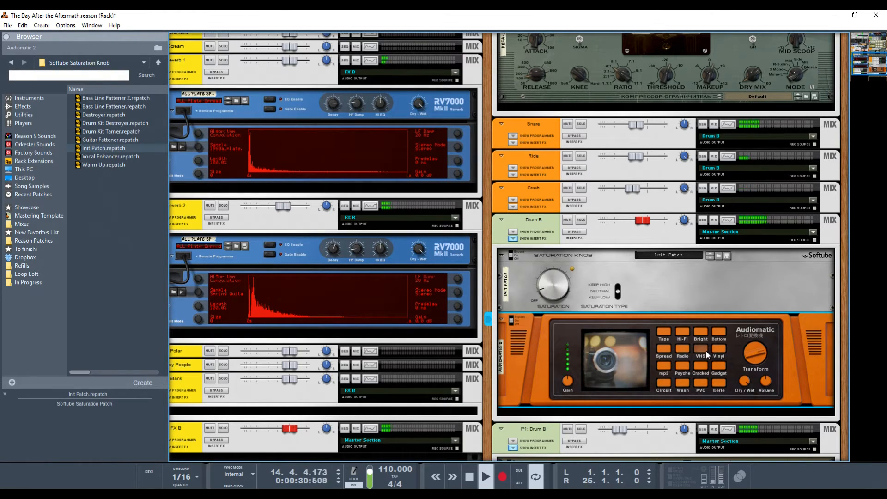
key(Delete)
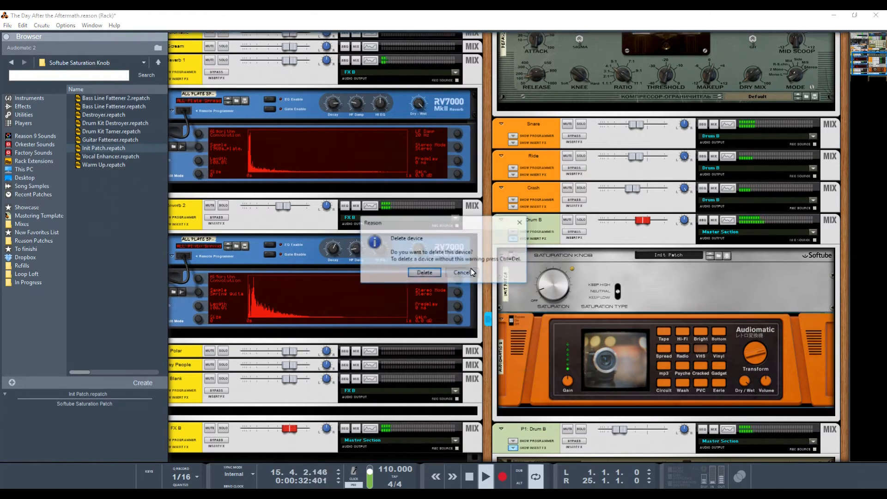
key(Return)
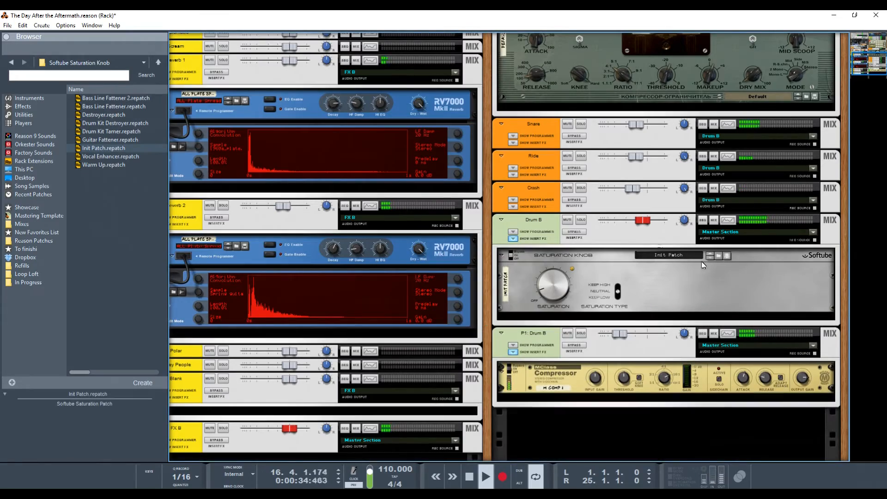
- Go to the Audiomatic send effect in the rack, fold the Reverb 1 channel and unfold the Audiomatic channel
key(alt+Tab)
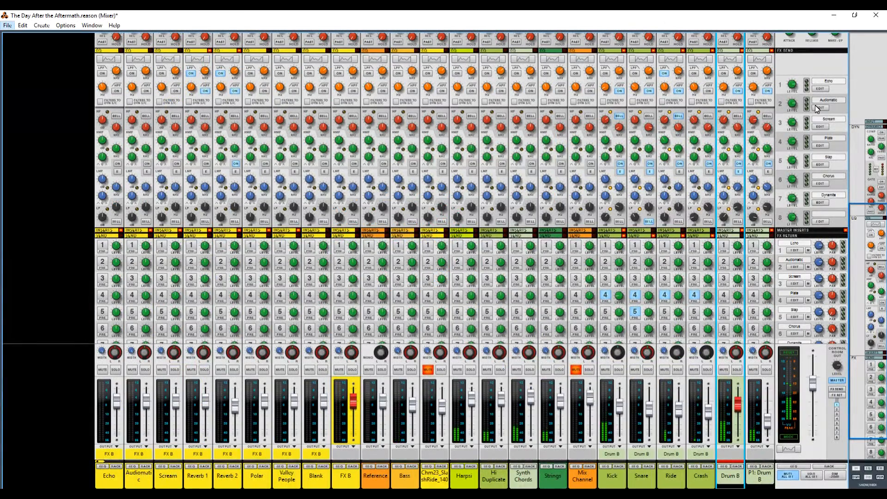
click(818, 108)
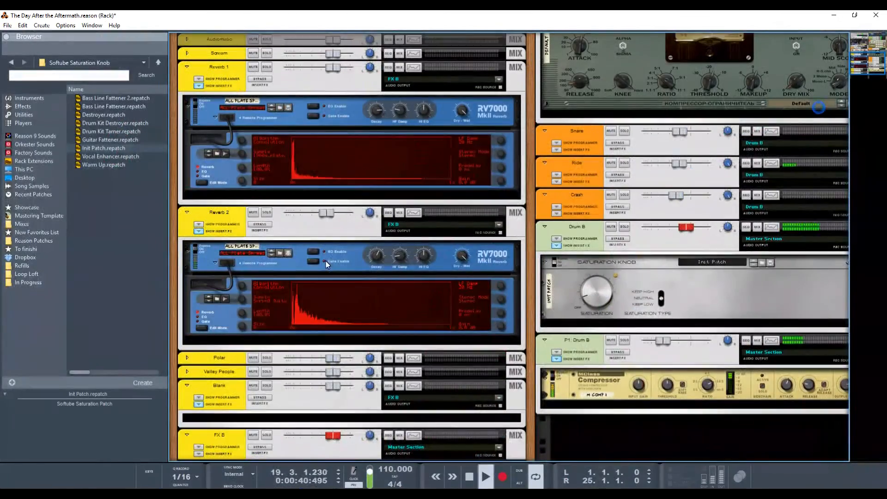
scroll(186, 181, up, 3)
click(187, 181)
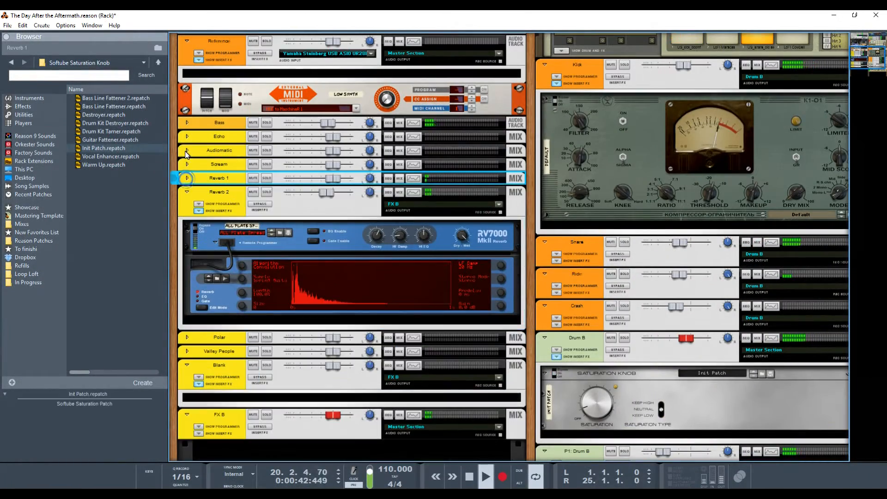
click(186, 150)
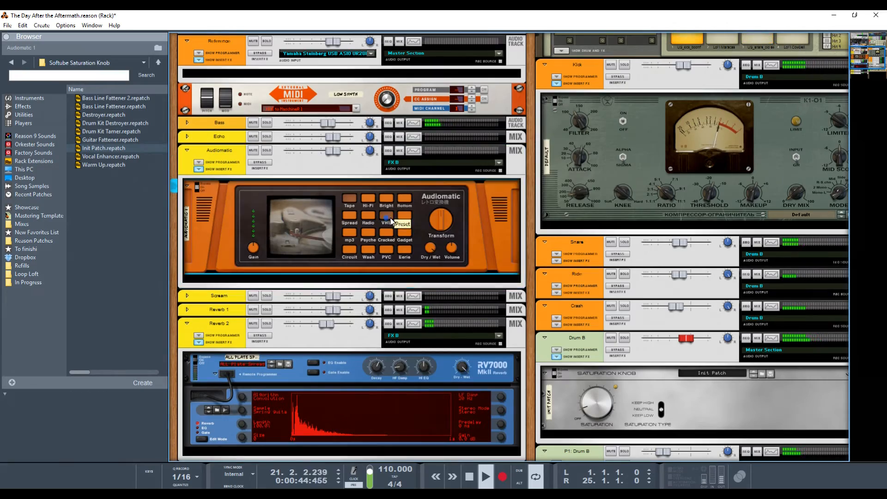
- Compare the FX2 (Audiomatic) send on and off on Drum B, and leave it enabled only on P1: Drum B
key(alt+Tab)
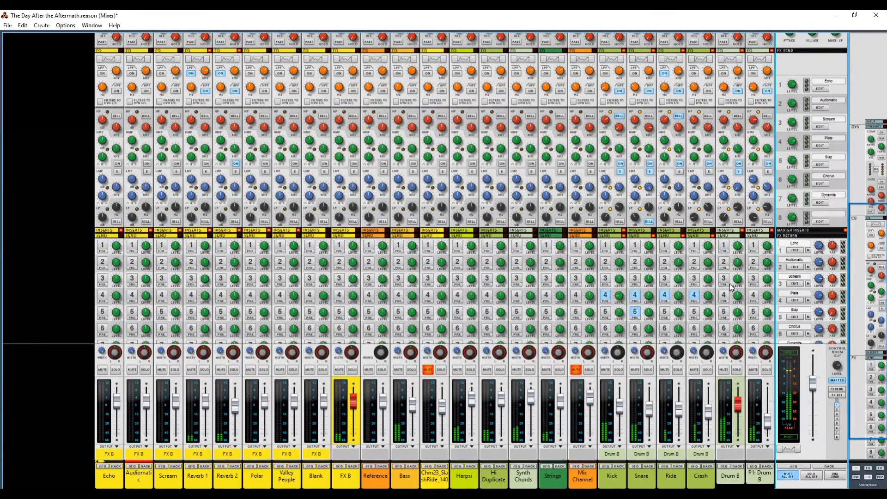
click(726, 263)
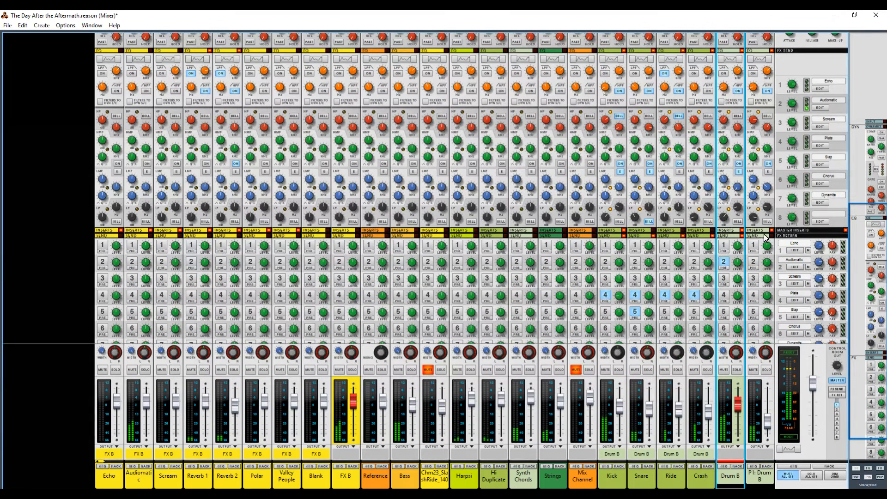
click(725, 262)
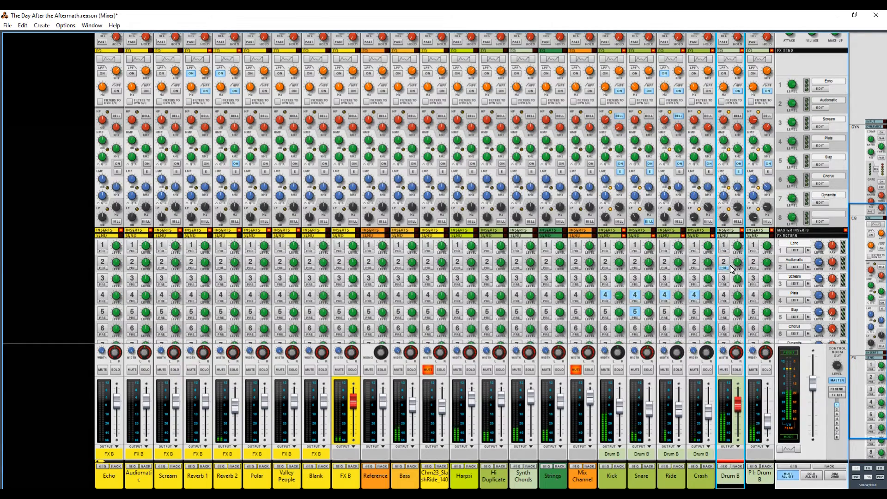
click(725, 261)
click(724, 263)
click(724, 262)
click(754, 260)
click(723, 261)
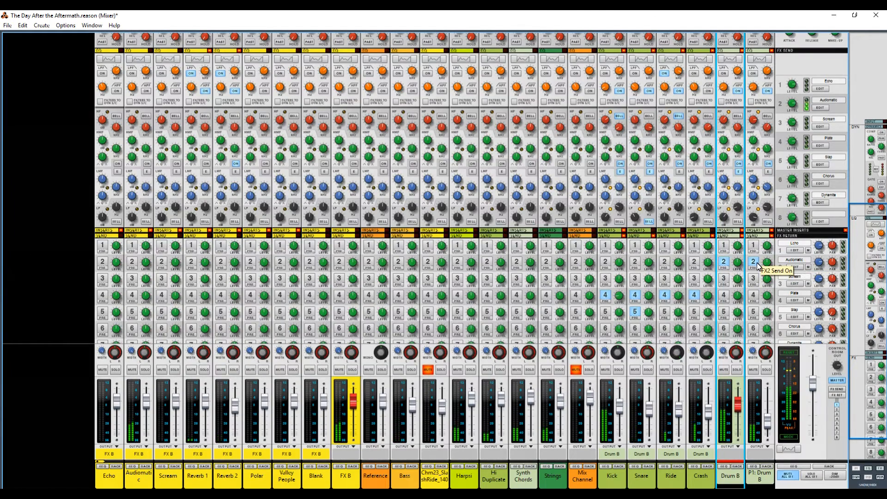
click(724, 262)
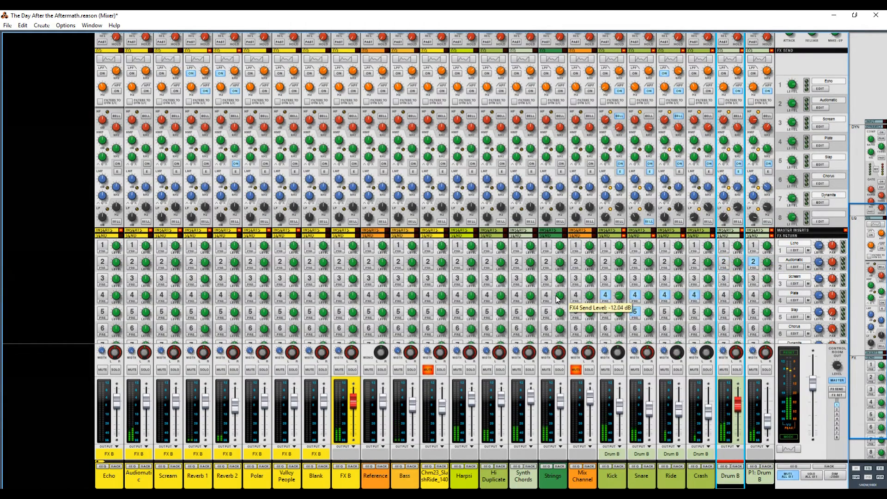
- Adjust the Transform control on the Audiomatic send effect in the rack and select the Tape preset
key(F6)
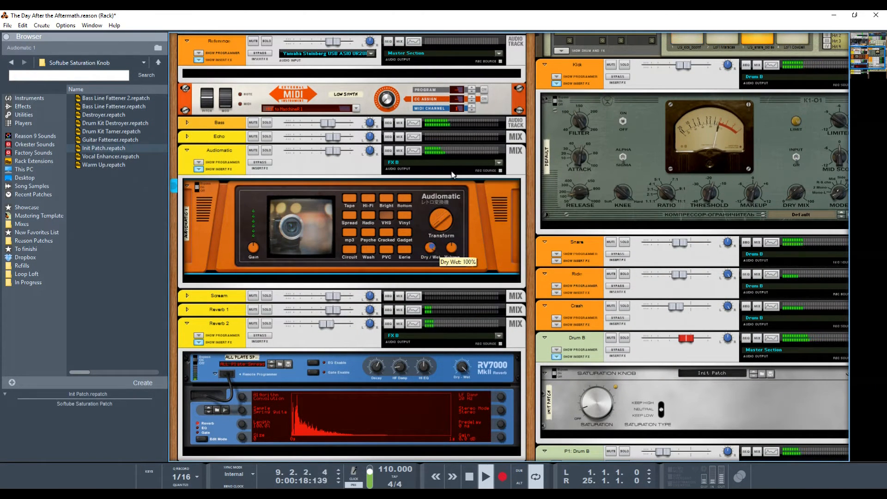
drag(446, 230, 456, 121)
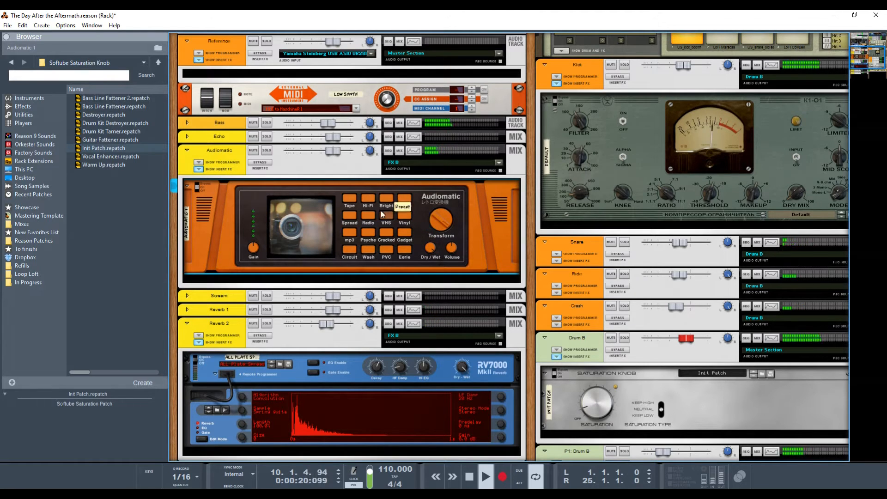
click(350, 202)
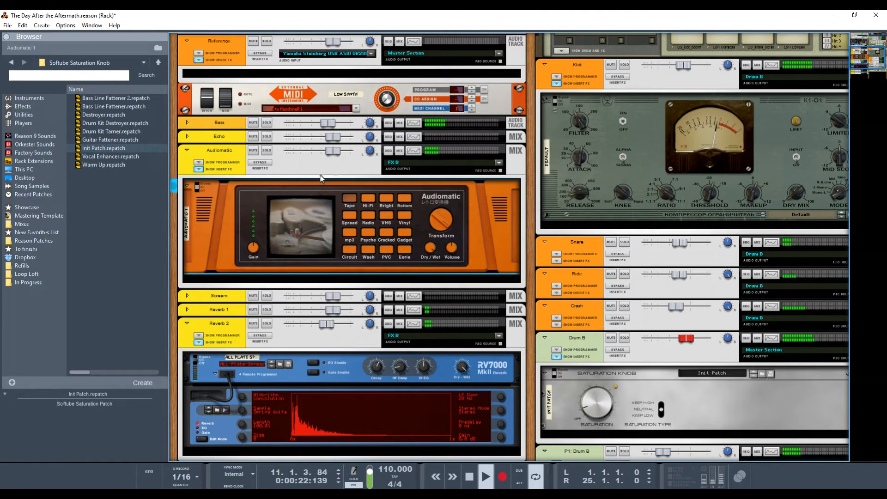
- Raise the Audiomatic channel's level to about 8.06 dB, and audition it in solo together with P1: Drum B
drag(331, 151, 361, 154)
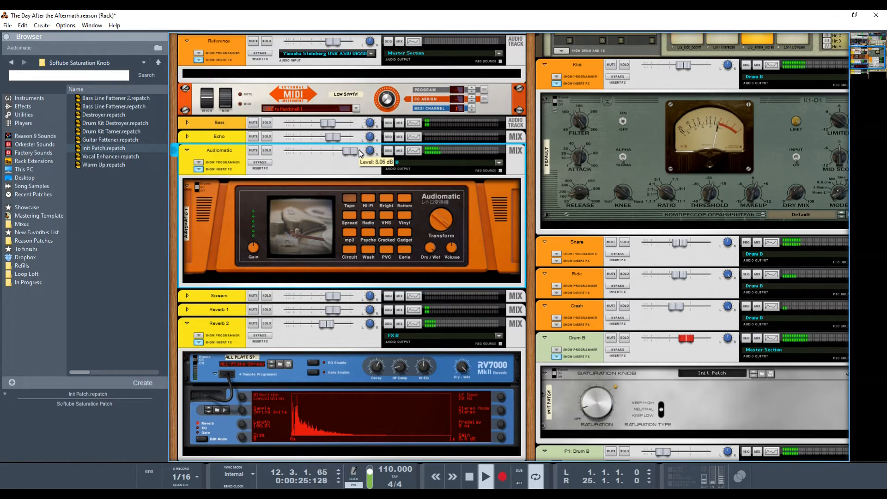
click(267, 150)
click(624, 451)
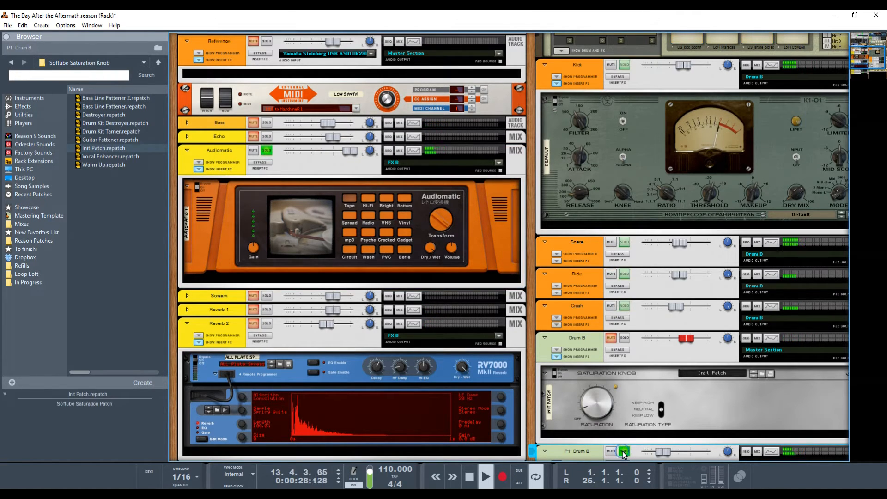
click(267, 150)
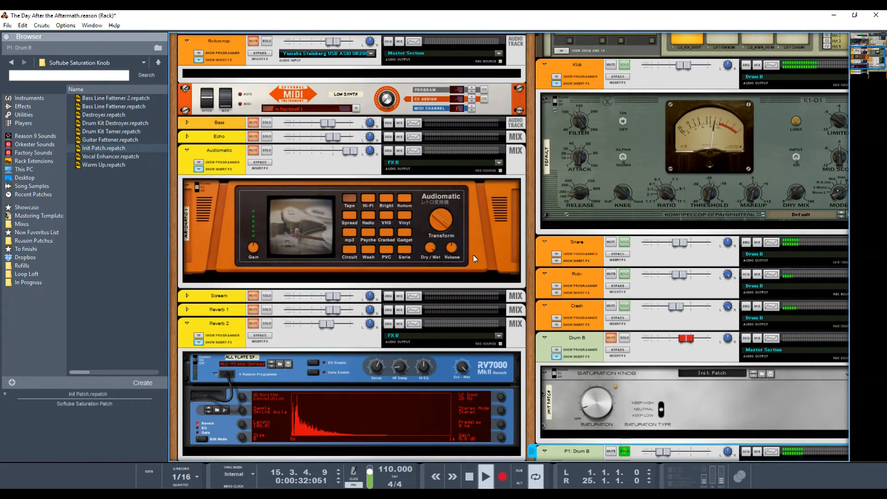
key(F5)
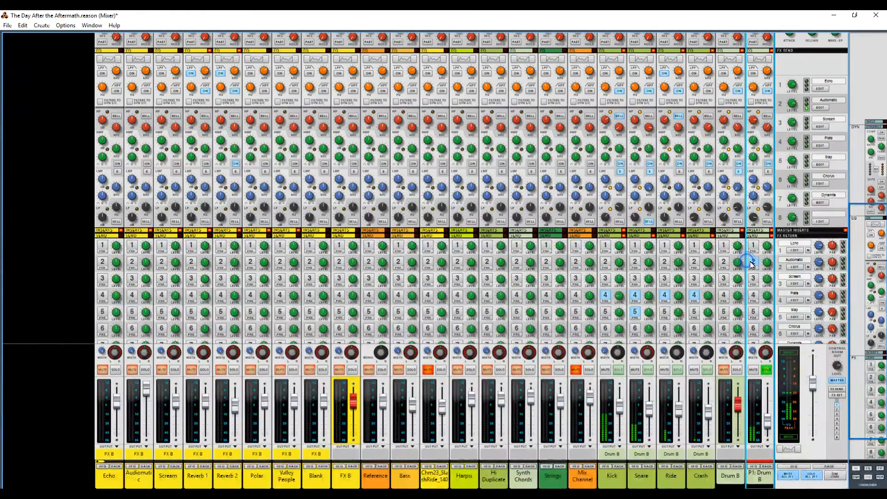
click(765, 369)
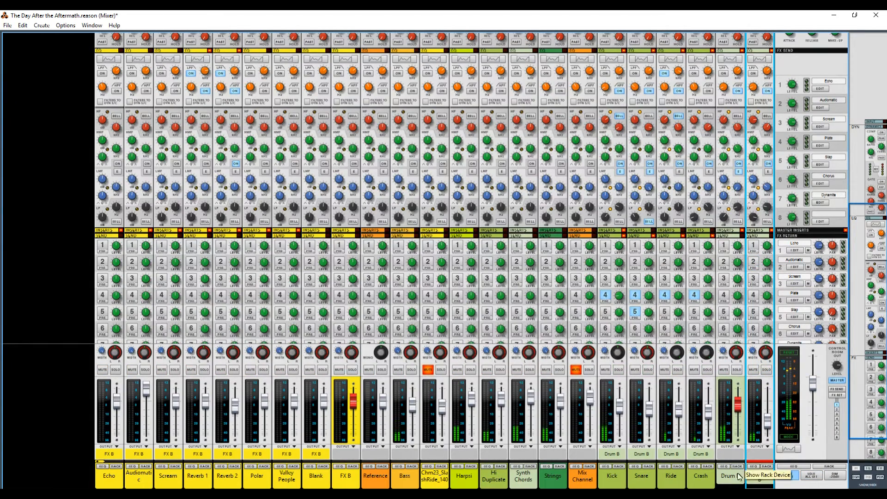
- Add an Audiomatic Retro Transformer below the MClass Compressor in P1: Drum B's insert section in the rack
click(762, 467)
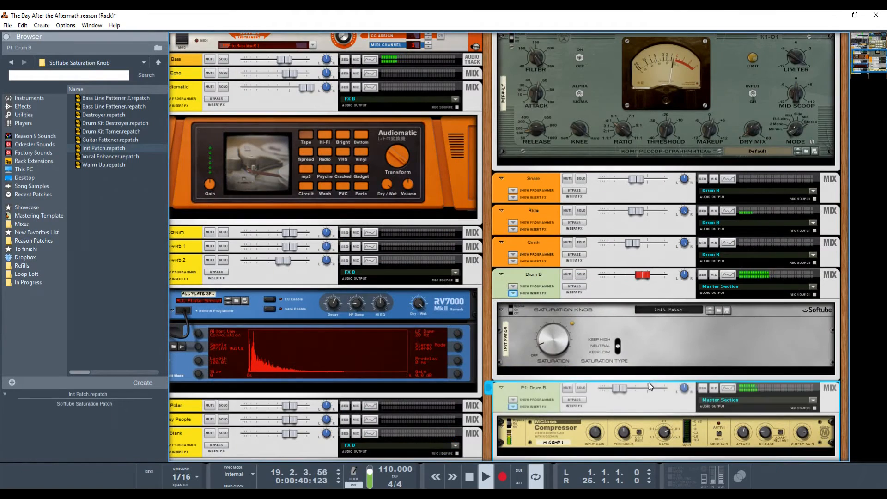
scroll(648, 383, down, 3)
right_click(568, 329)
mouse_move(601, 248)
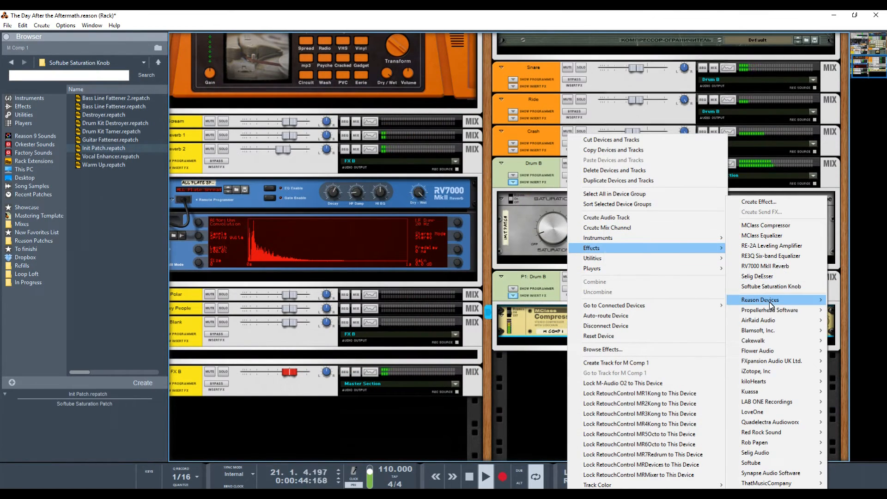
mouse_move(768, 300)
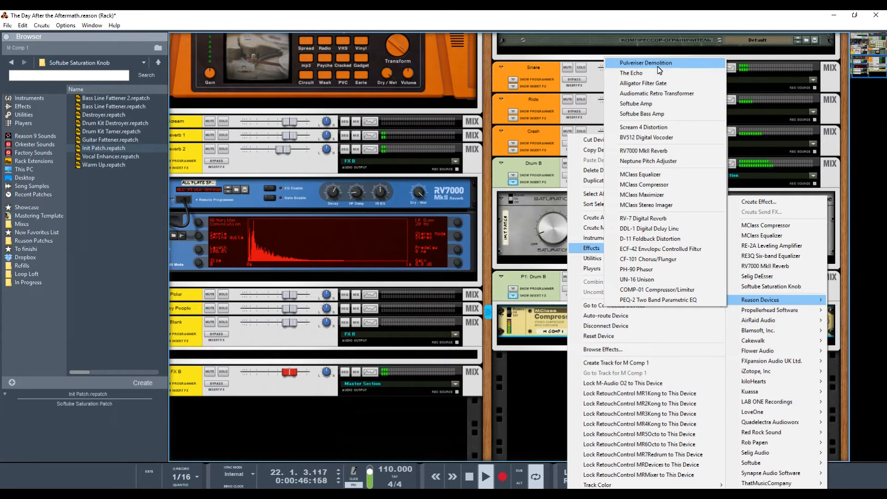
click(651, 94)
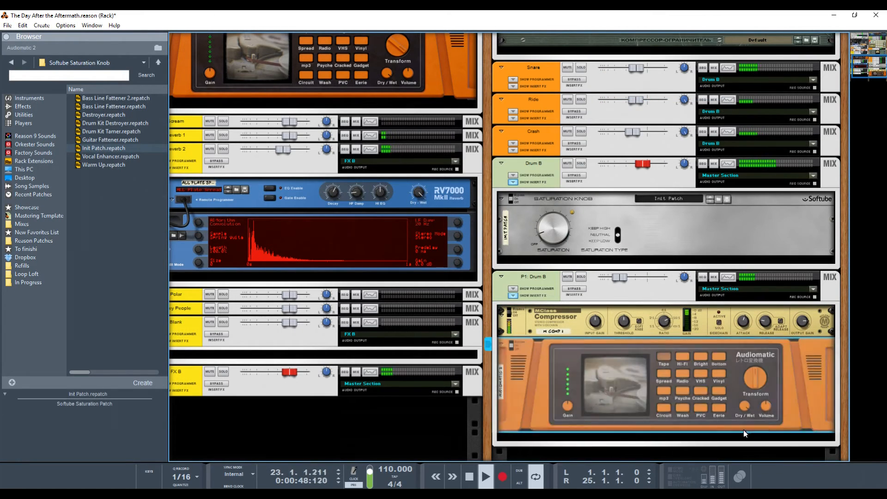
- Select the VHS preset on P1: Drum B's Audiomatic insert and adjust its Transform control with the channel soloed
drag(754, 383, 754, 322)
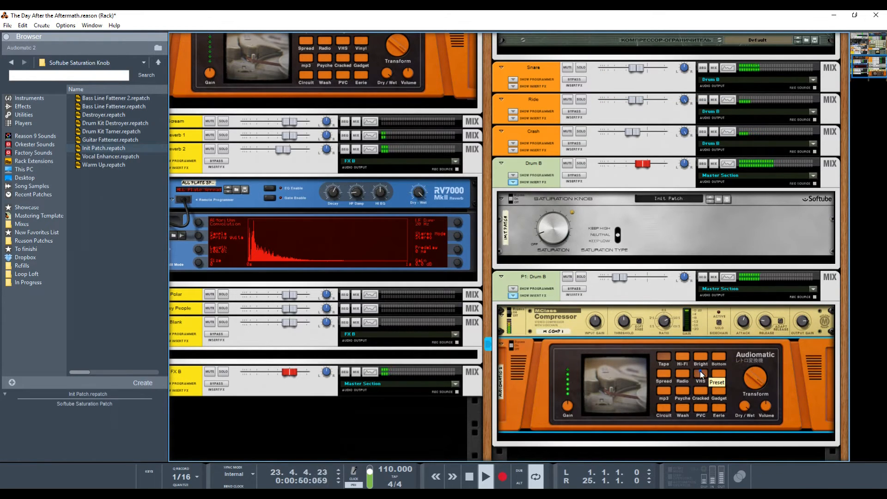
click(700, 373)
click(582, 277)
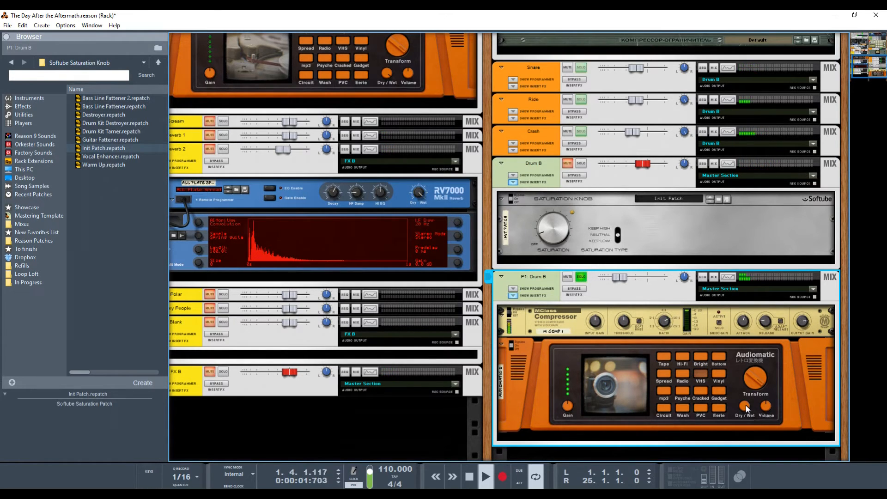
click(760, 390)
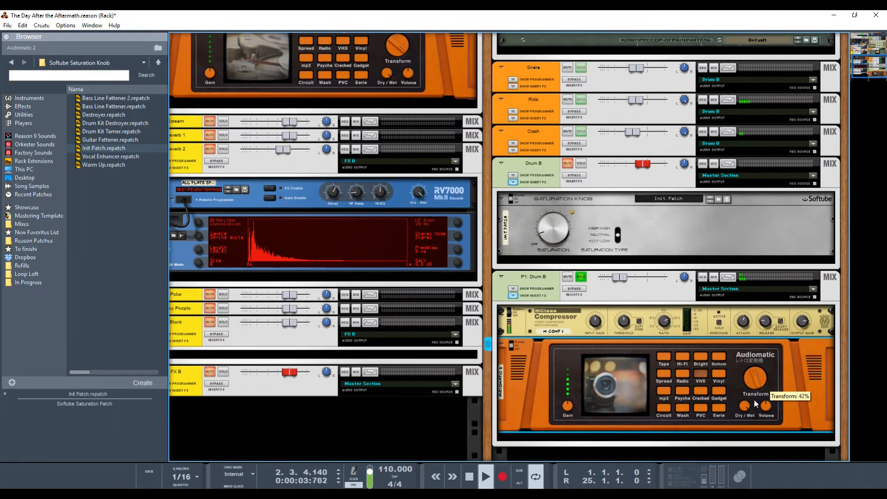
drag(755, 407, 764, 379)
- Raise the level of P1: Drum B slightly and take the channel out of solo
click(623, 282)
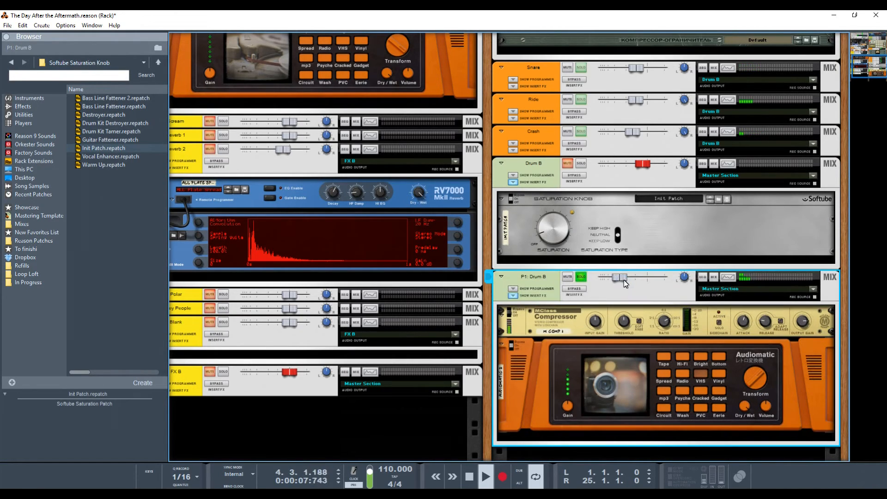
drag(624, 283, 628, 282)
click(581, 277)
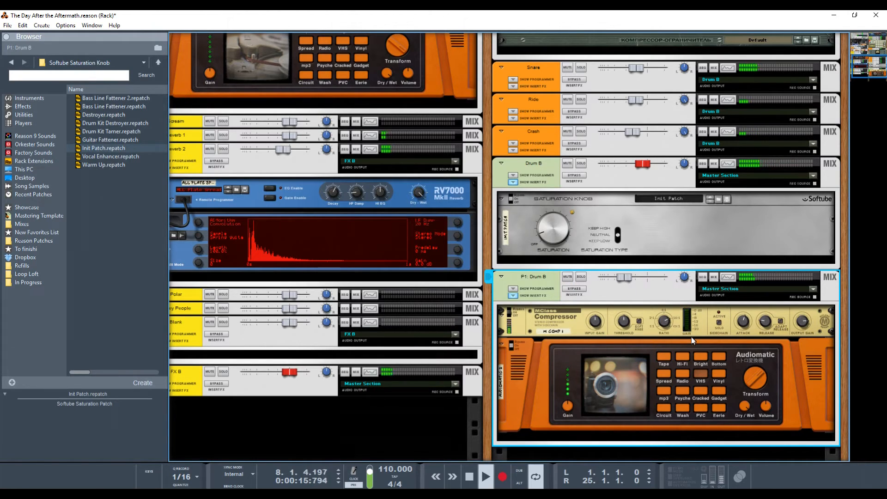
- Audition the Hi-Fi preset on P1: Drum B's Audiomatic, return to VHS and set Transform to about 63%
click(683, 358)
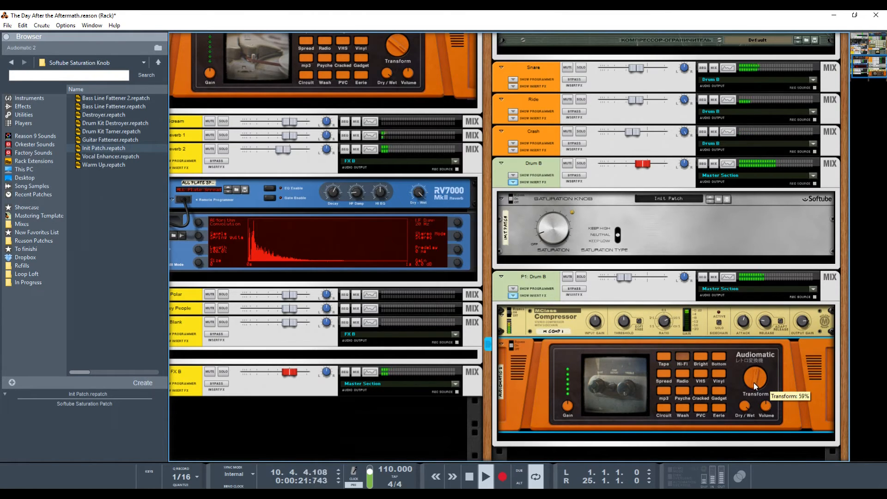
drag(755, 385, 762, 382)
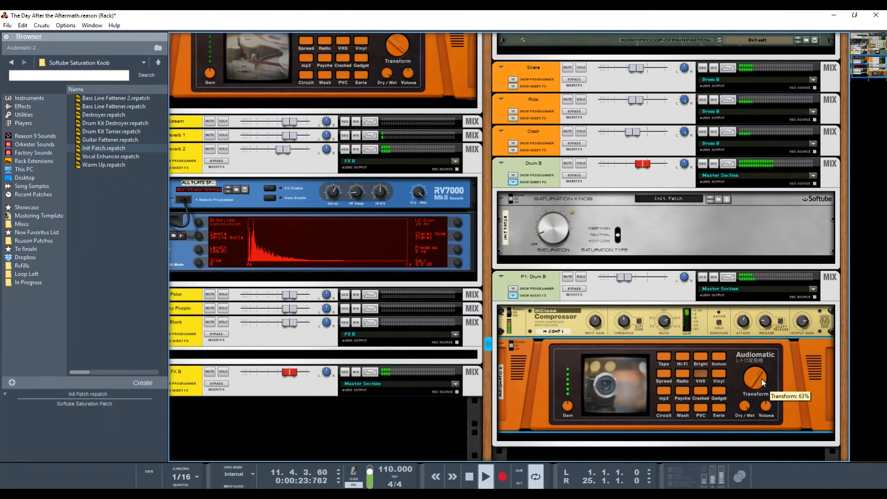
- Add the Blamsoft Resampler below the Saturation Knob in Drum B's insert section and look over its controls
right_click(739, 207)
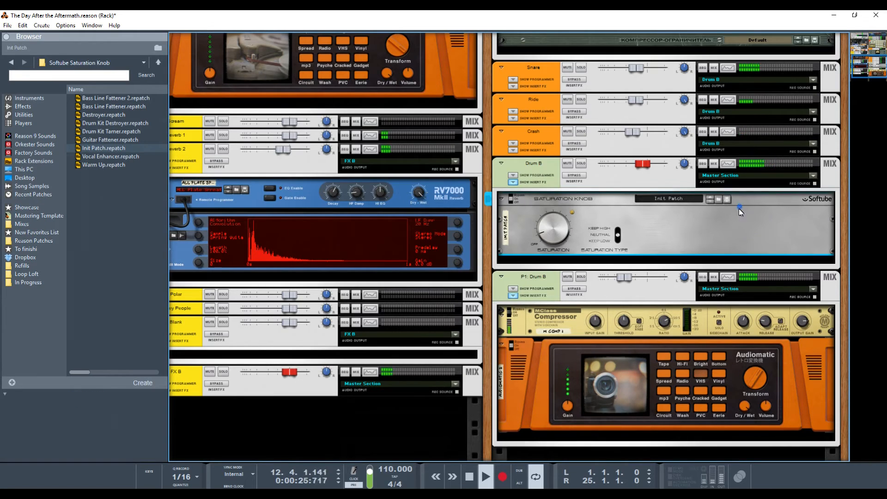
mouse_move(741, 215)
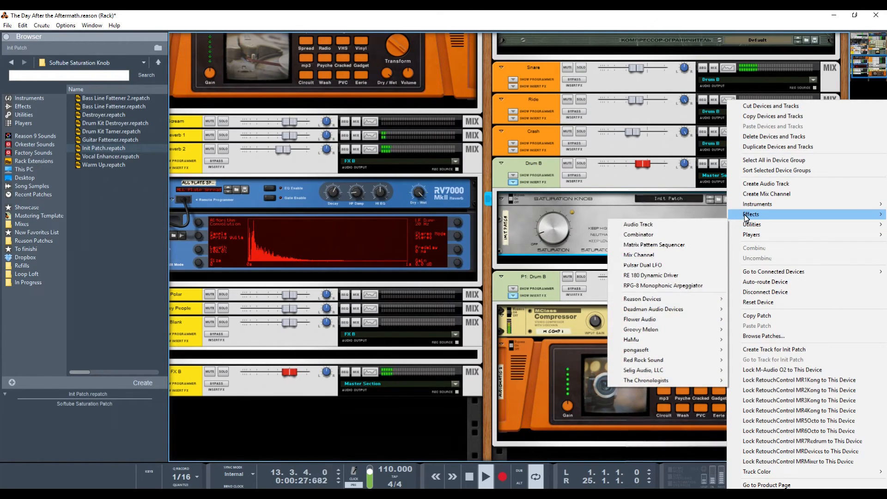
mouse_move(670, 307)
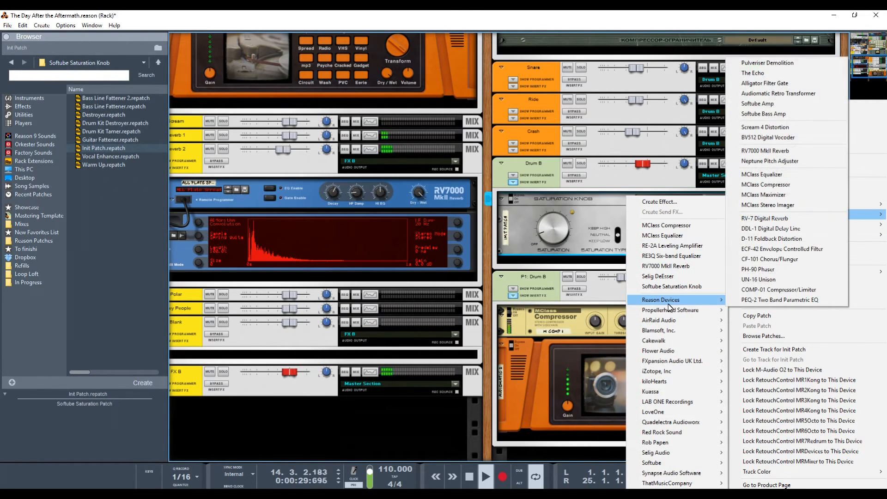
mouse_move(665, 331)
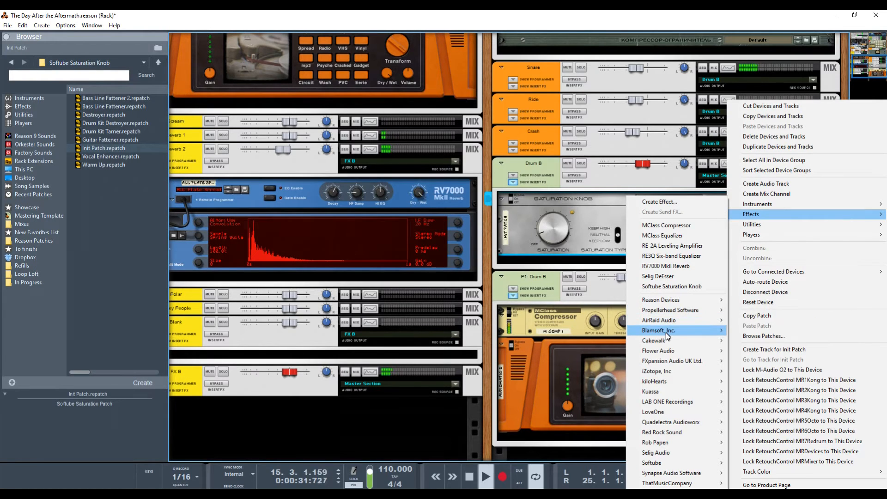
click(766, 330)
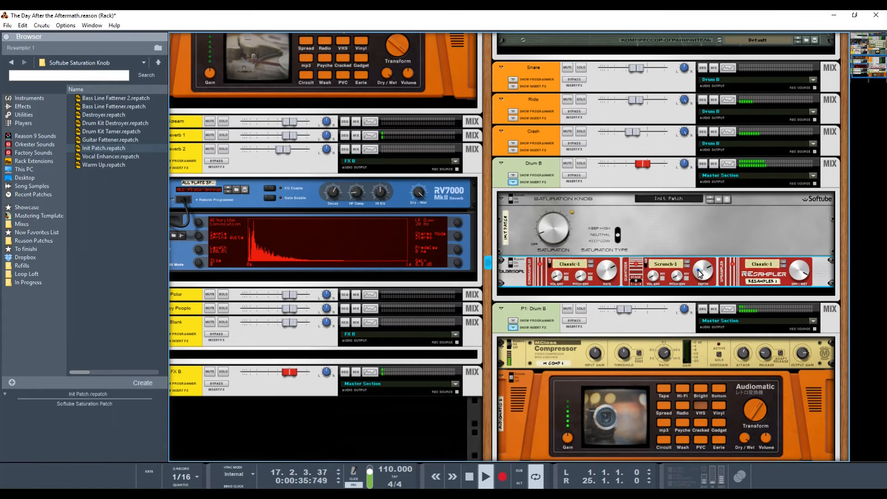
mouse_move(699, 272)
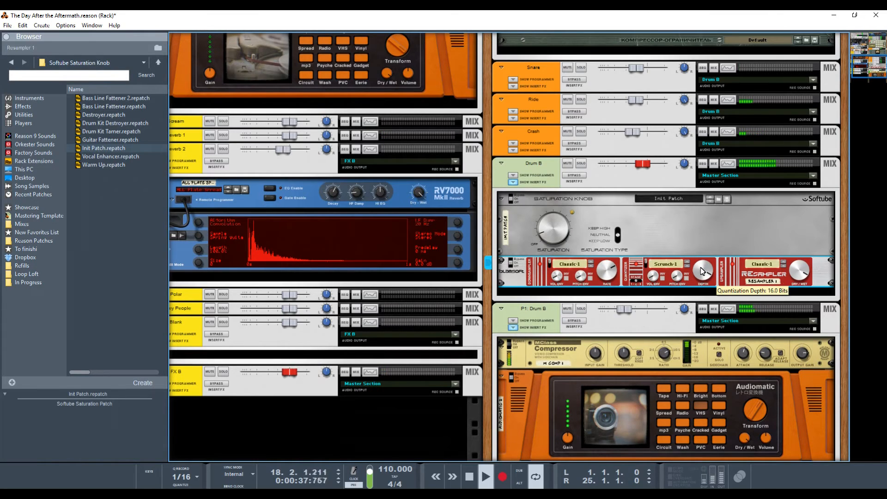
mouse_move(614, 275)
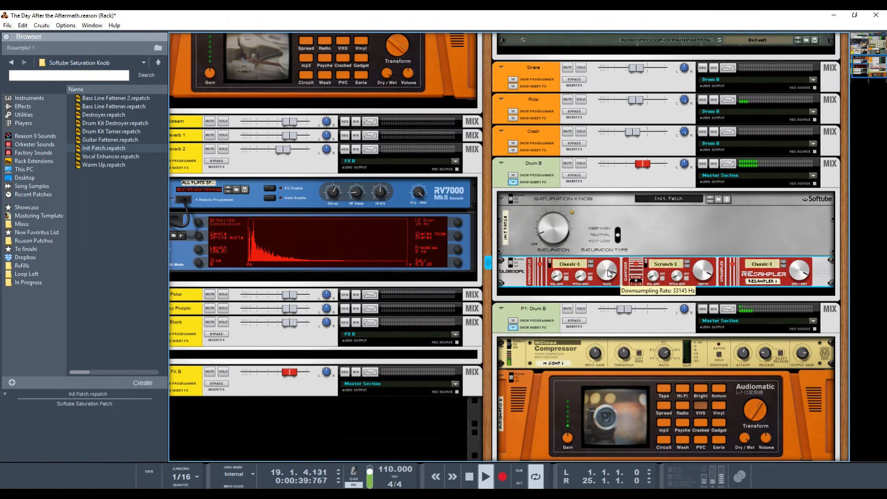
mouse_move(795, 272)
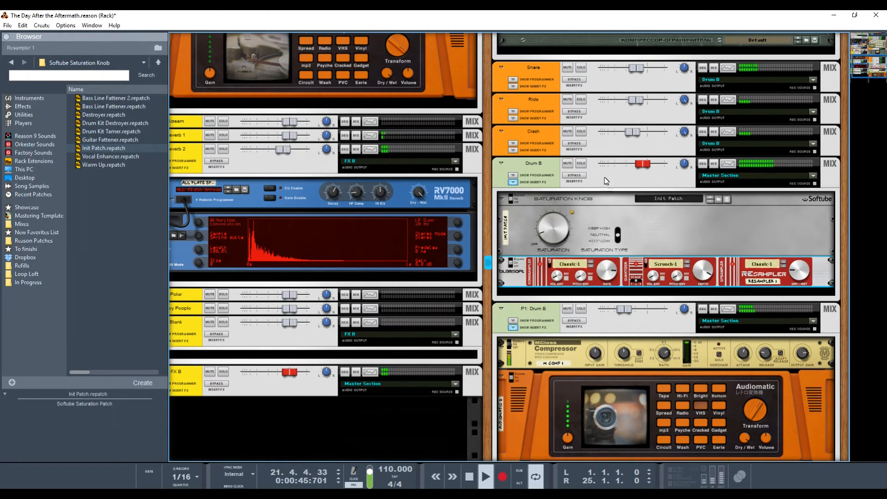
- Select Drum B and P1: Drum B in the mixer and route both to a new output bus
key(F5)
shift+click(736, 483)
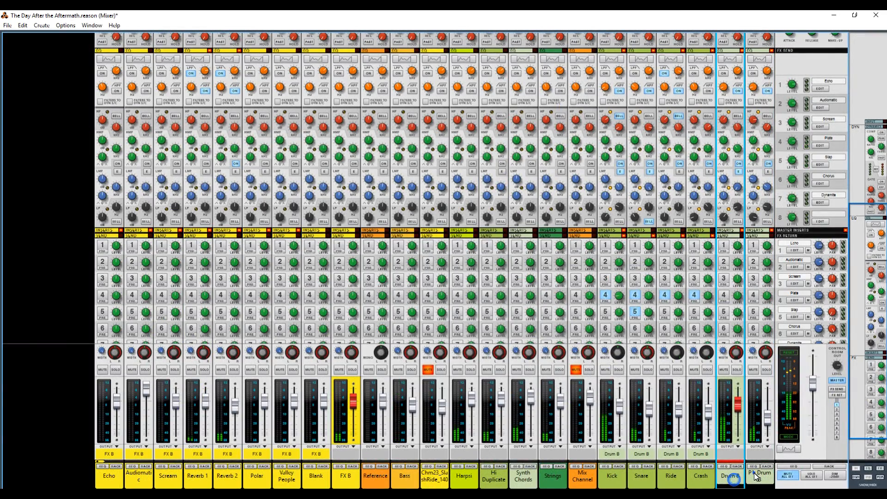
right_click(753, 473)
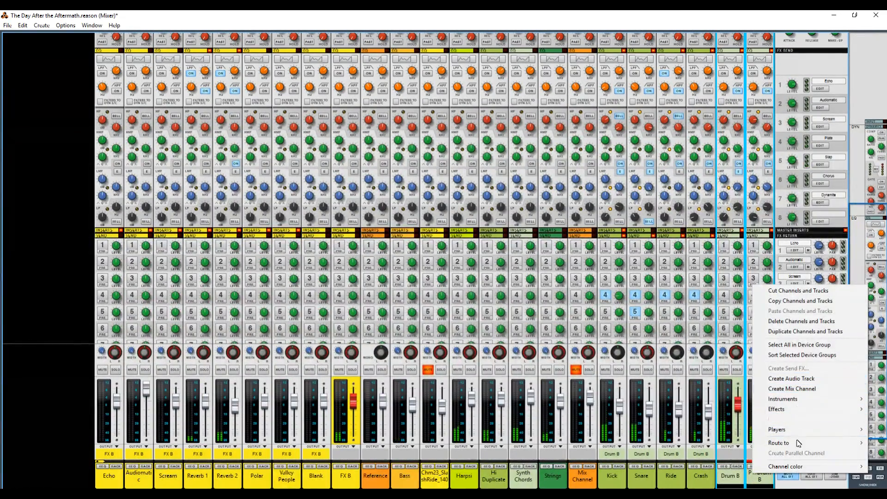
mouse_move(769, 443)
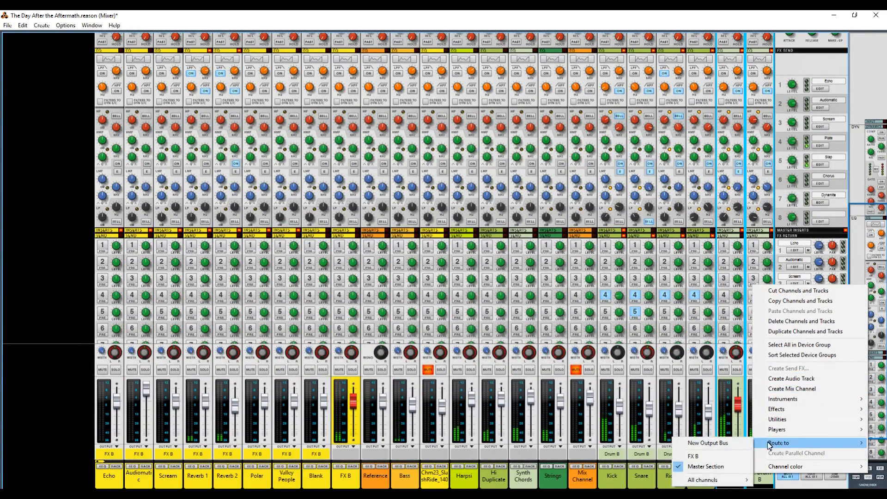
click(724, 444)
- Rename the new output bus channel as Drums Final
double_click(756, 475)
text(Drums)
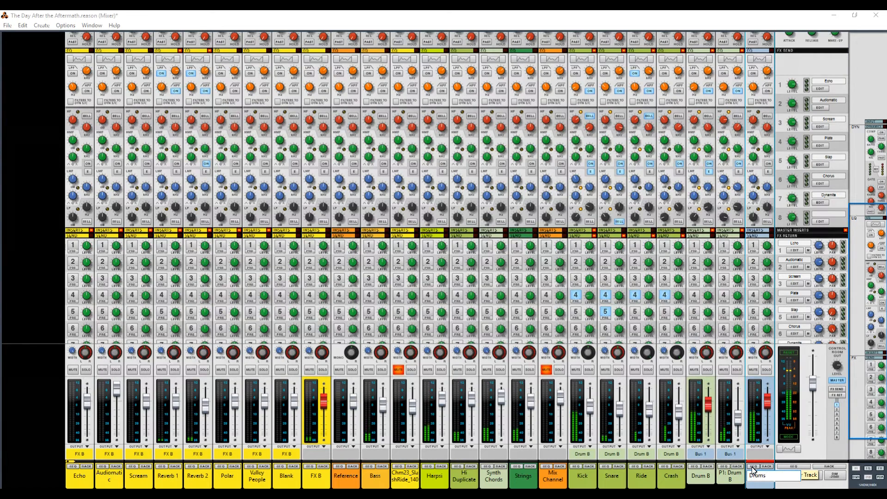
text( Final)
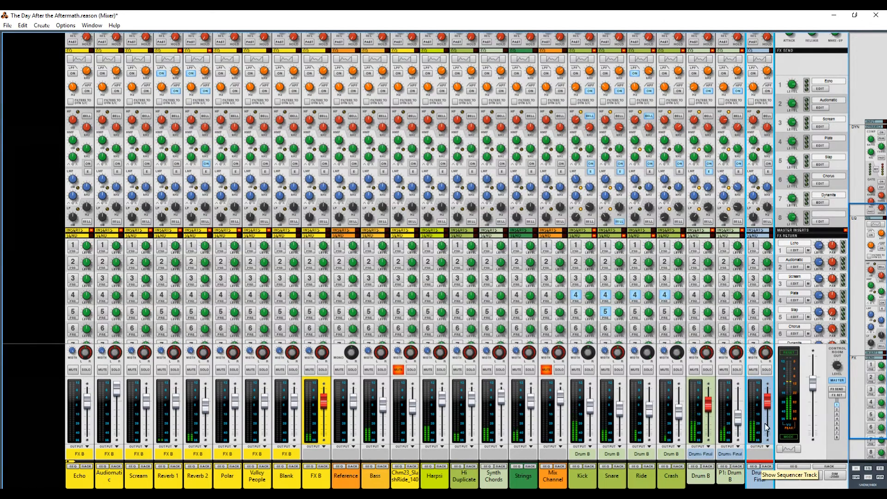
key(Return)
- Compare the Chm23_SlashRide_140 loop with the Drums Final bus by swapping their mutes, ending with Drums Final audible
click(752, 370)
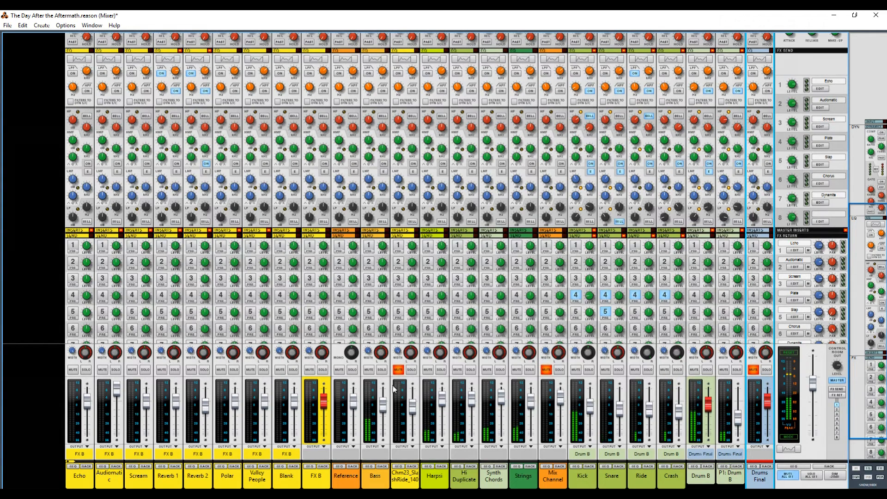
click(398, 369)
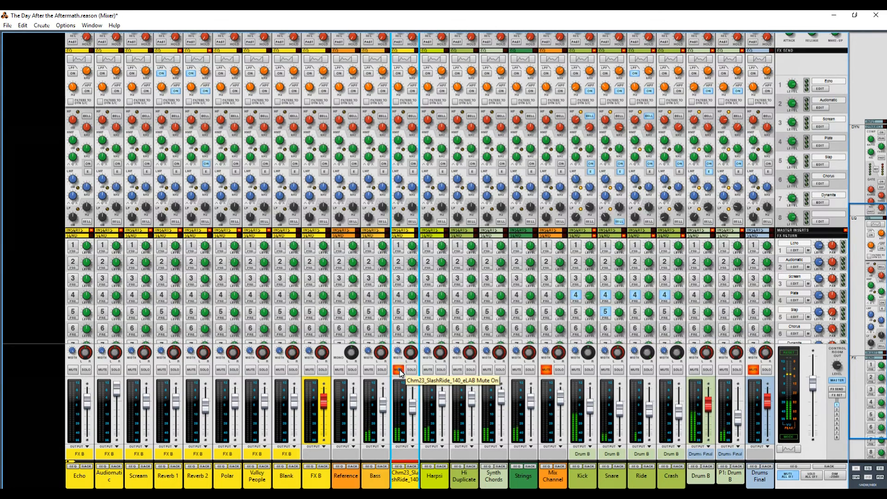
click(755, 374)
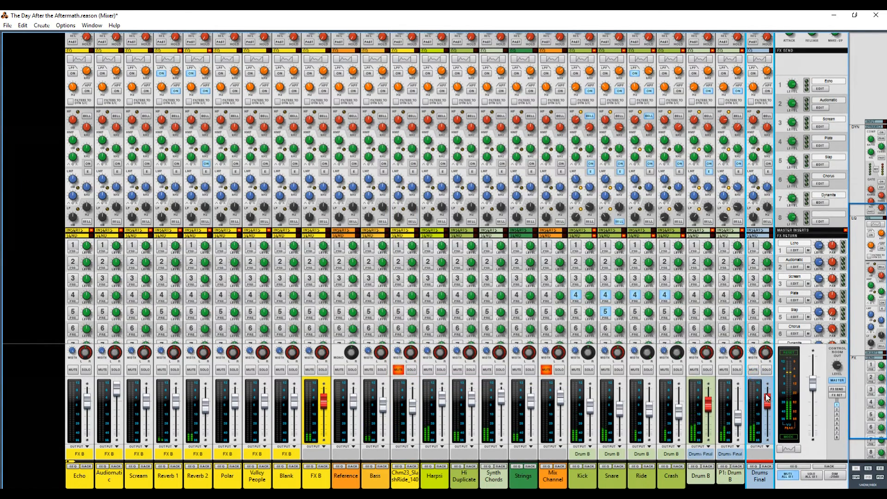
- Open the Snare channel's Spectrum EQ and set the high mid band to about 990 Hz with 2.54 dB gain
click(620, 408)
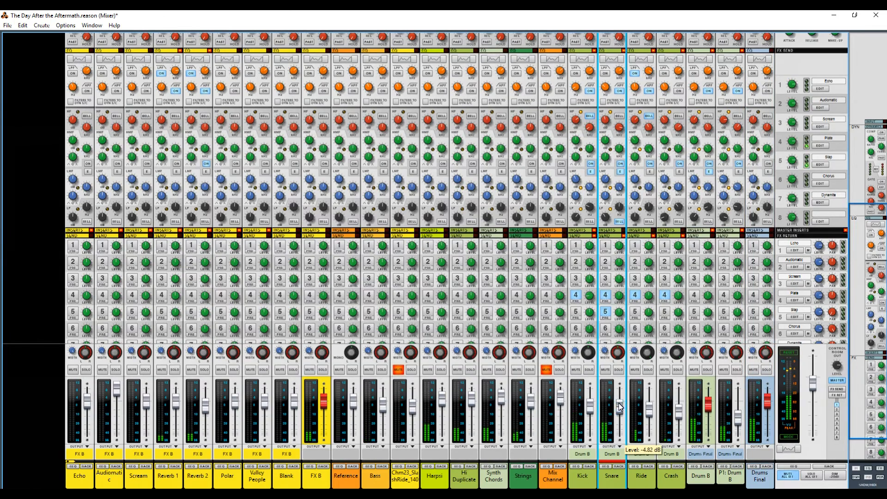
click(612, 60)
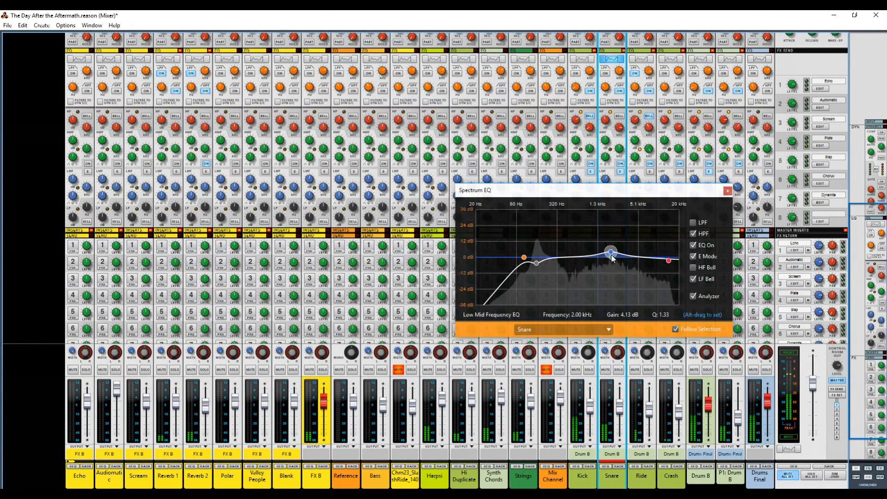
drag(611, 253, 589, 255)
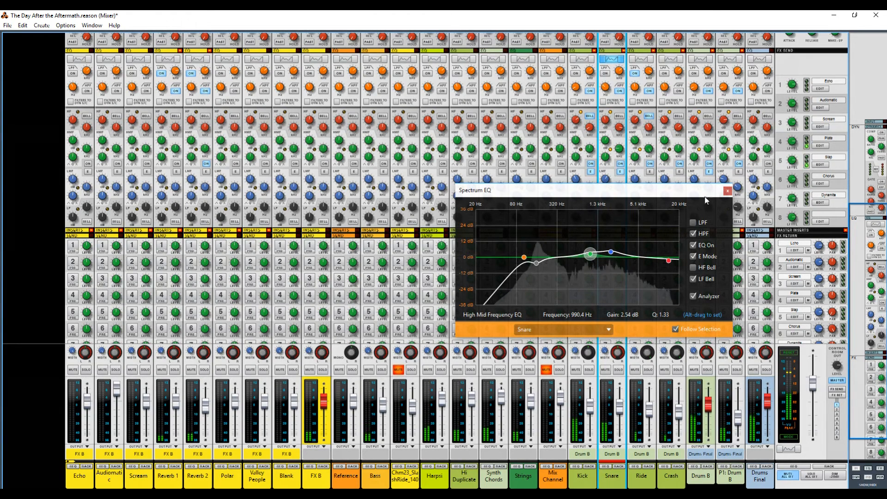
- Mute the P1: Drum B channel and the Plate and Slap returns, and toggle the Kick channel's EQ for a dry comparison
click(728, 189)
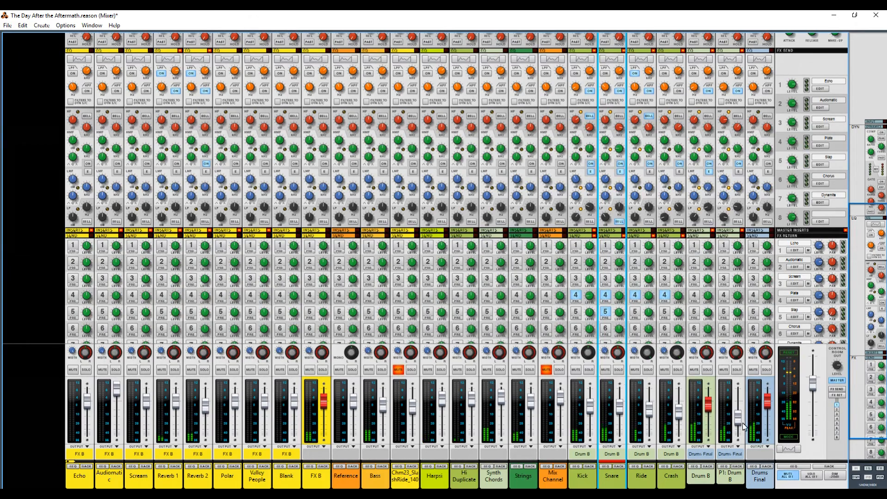
click(724, 370)
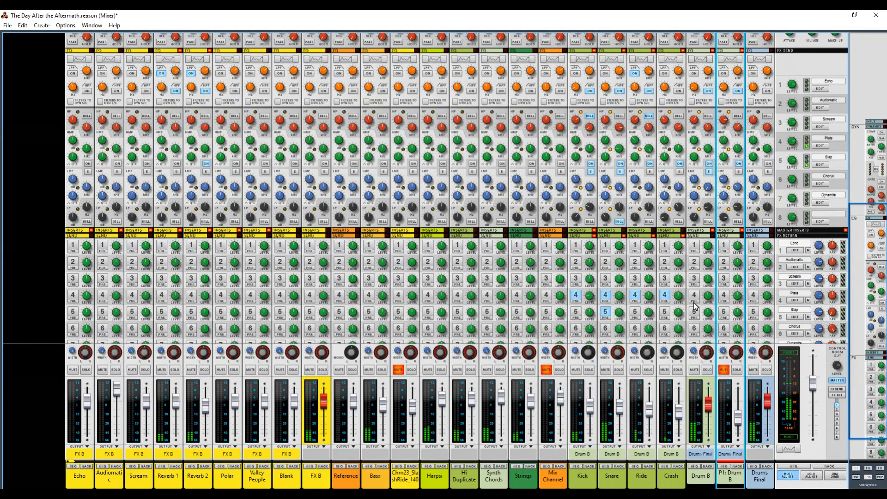
click(811, 304)
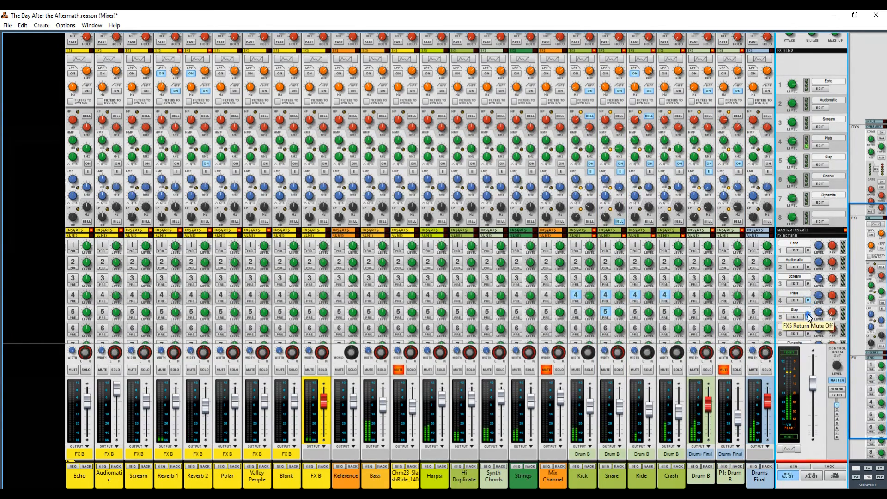
scroll(697, 284, down, 1)
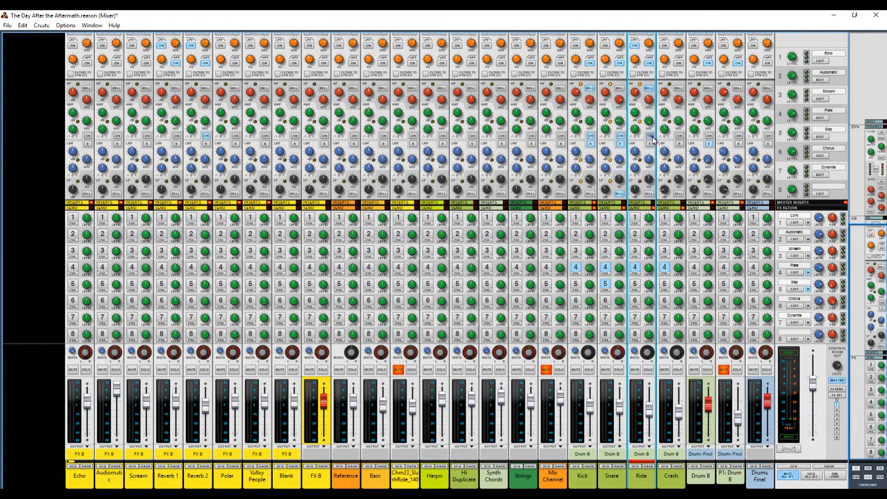
click(591, 136)
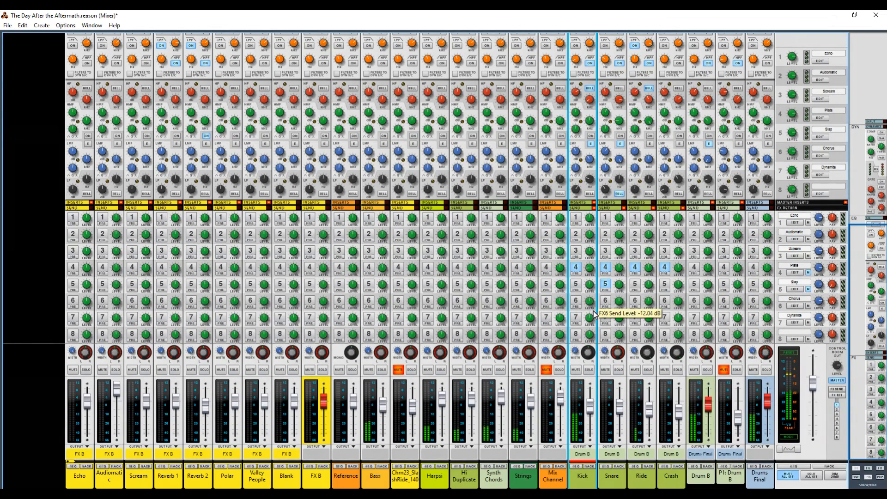
- Check the song's sequencer window during playback and return to the mixer
key(alt+Tab)
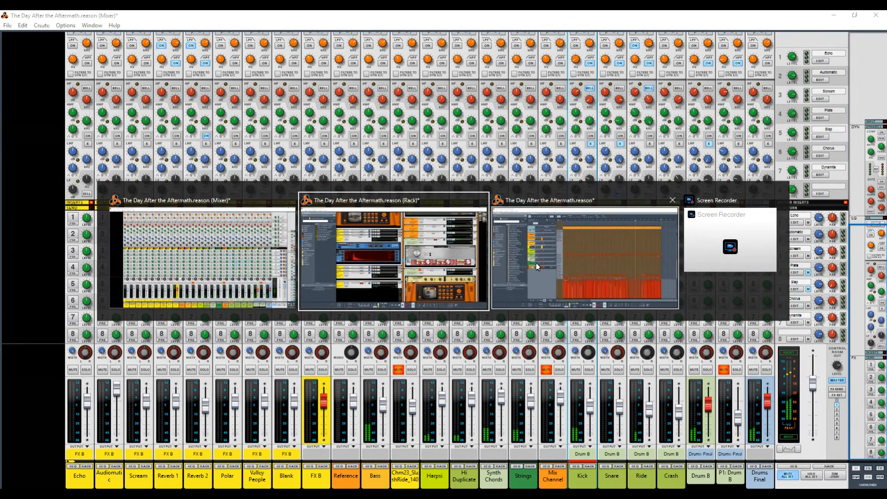
click(415, 264)
key(alt+Tab)
click(516, 272)
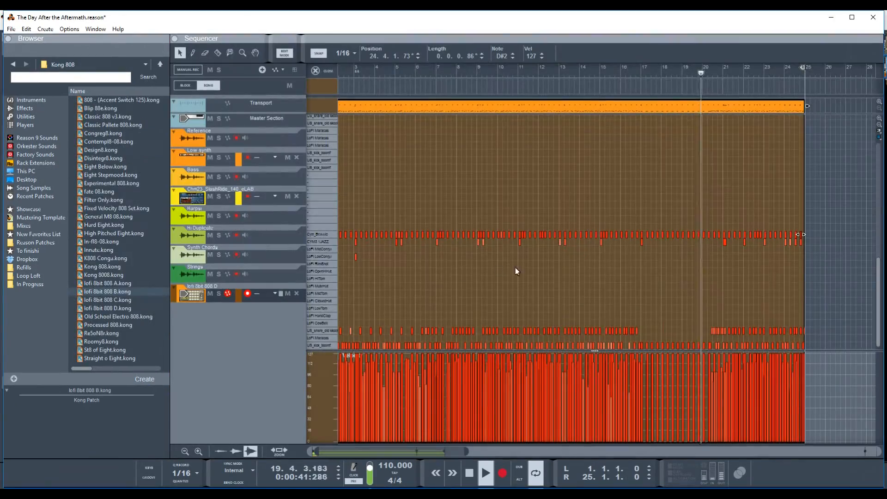
key(alt+Tab)
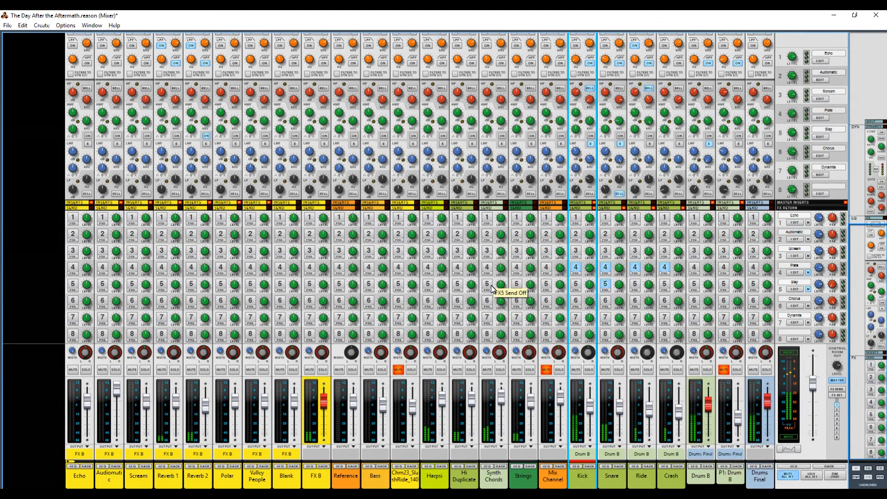
- Step through the drum channels to the master section and back to P1: Drum B, unmuting it and the Plate and Slap returns
key(Right)
key(Right)
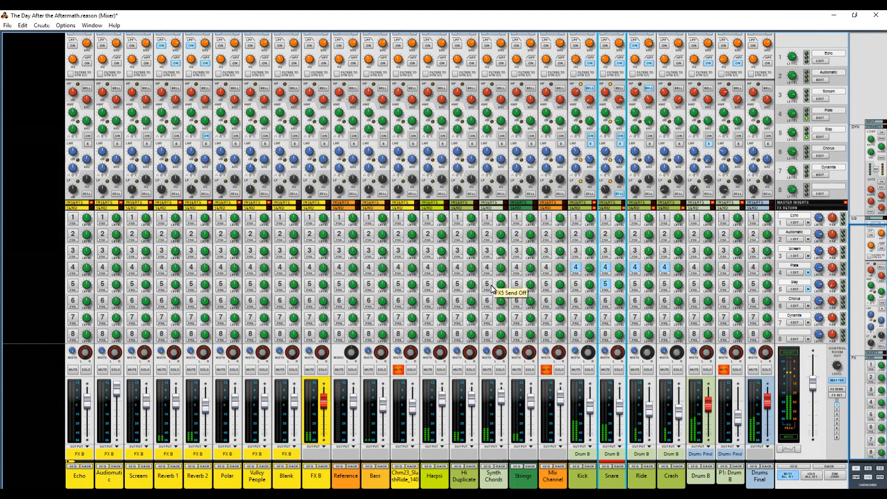
key(Right)
key(Right)
key(Right)
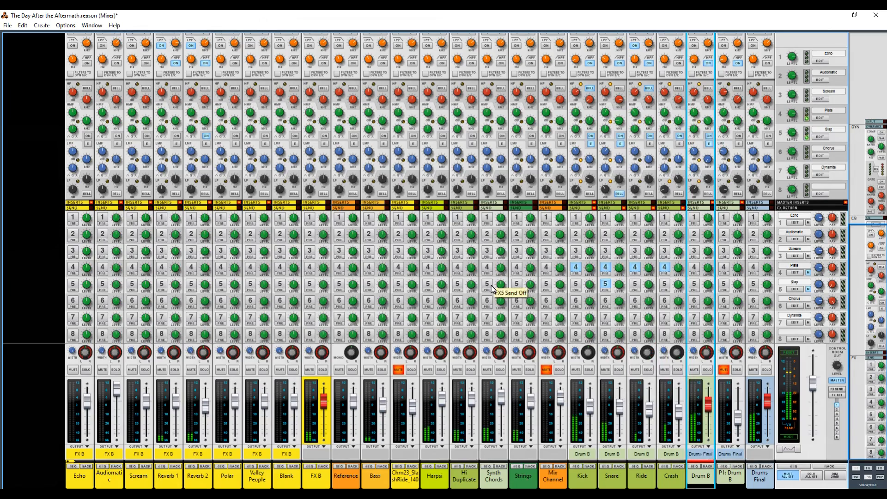
key(Right)
key(Right)
key(Up)
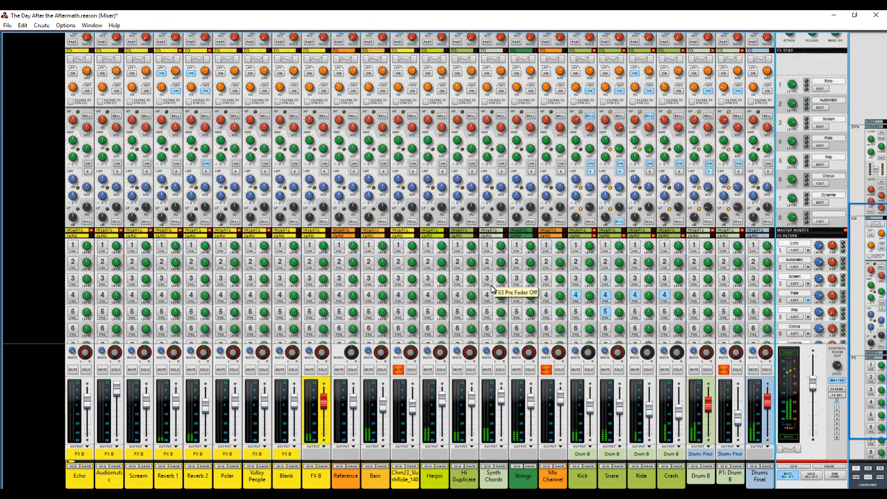
key(Left)
key(Left)
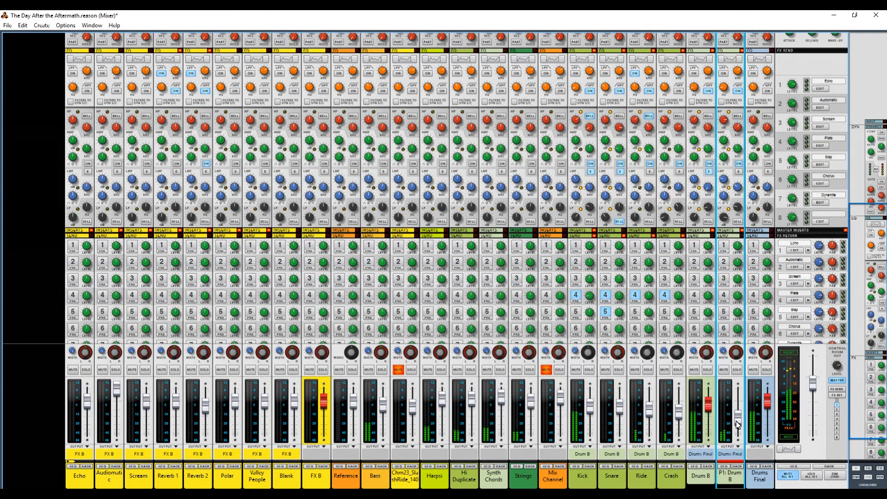
- Open the P1: Drum B channel's Spectrum EQ and set the low mid band to about 938 Hz with -2.54 dB gain
click(730, 61)
drag(577, 265, 586, 264)
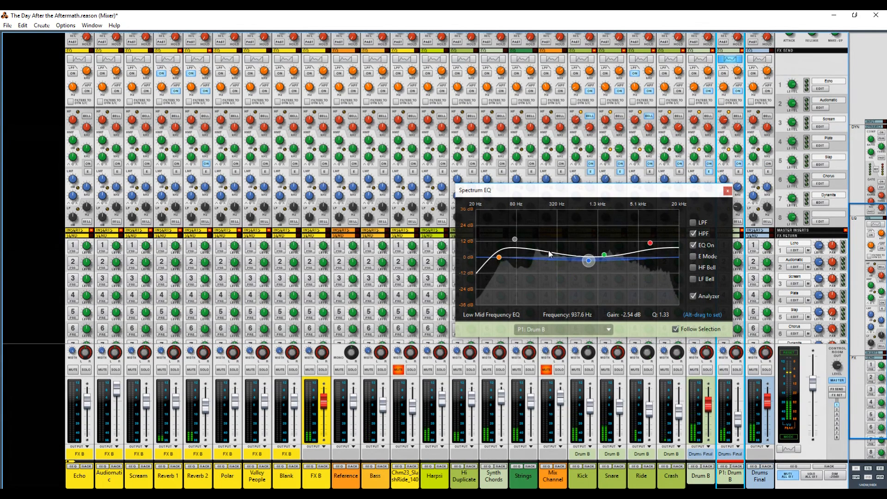
click(727, 190)
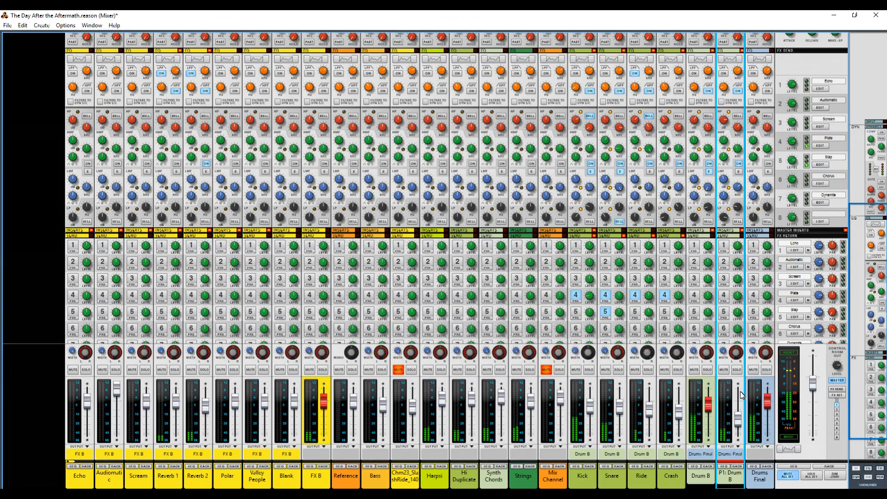
scroll(665, 336, down, 2)
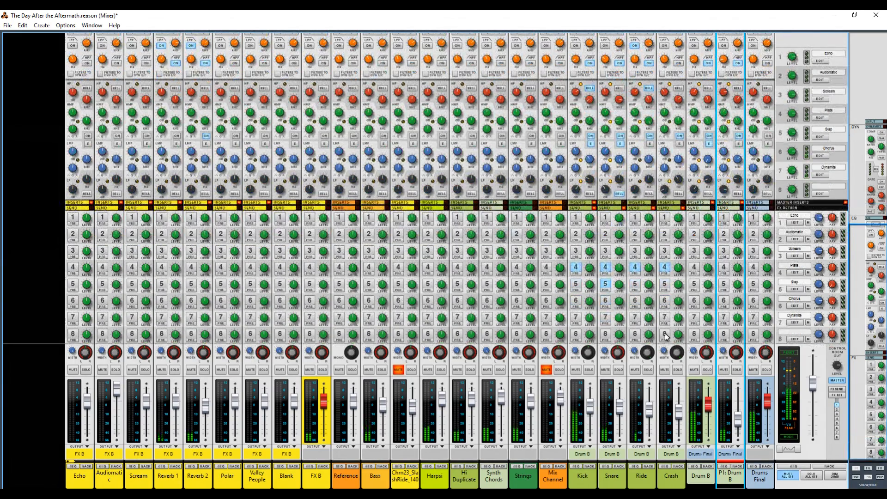